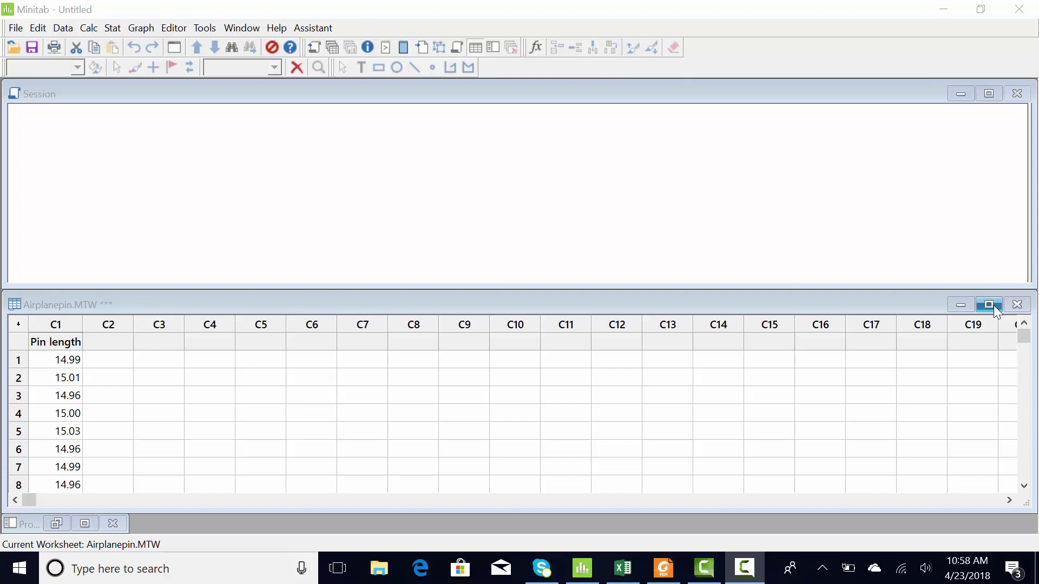
- Switch to the tool chart workbook in Excel and bring the "Tools for Understanding Variation" table into view
left_click_drag(802, 304, 797, 279)
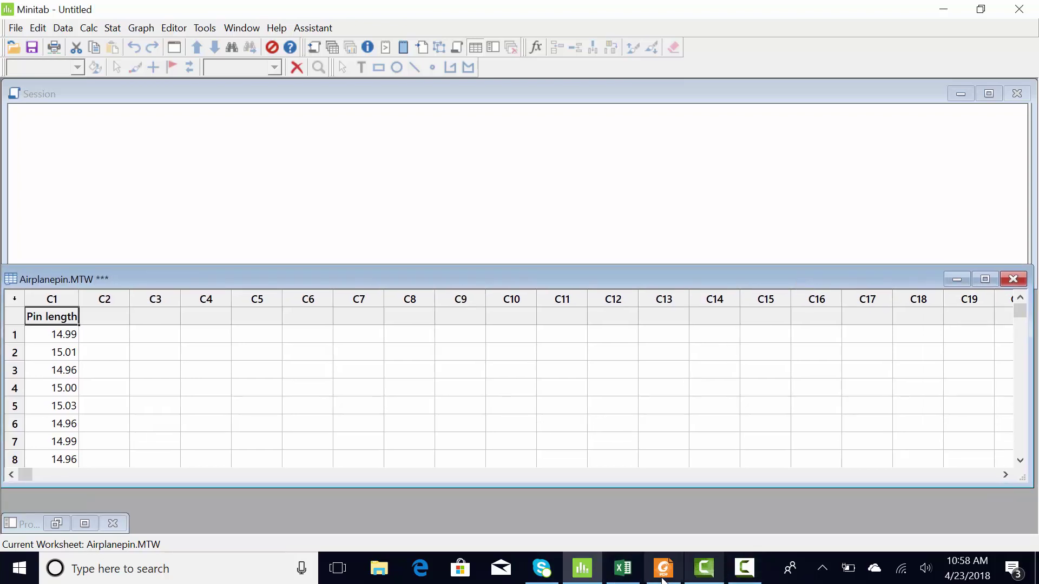
left_click(635, 578)
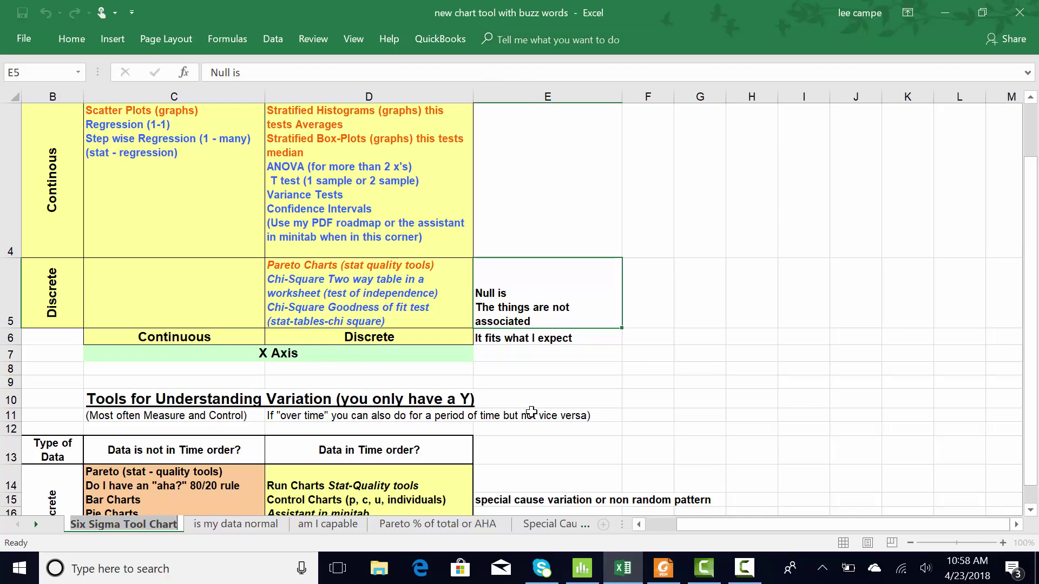
left_click(785, 385)
scroll(760, 393, "down", 3)
scroll(756, 391, "up", 3)
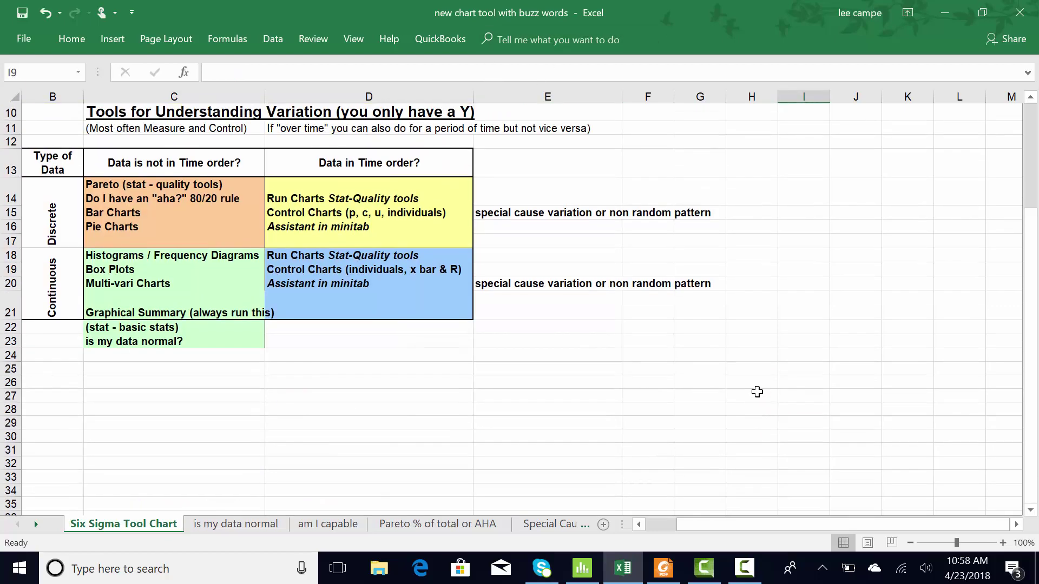
scroll(320, 314, "down", 1)
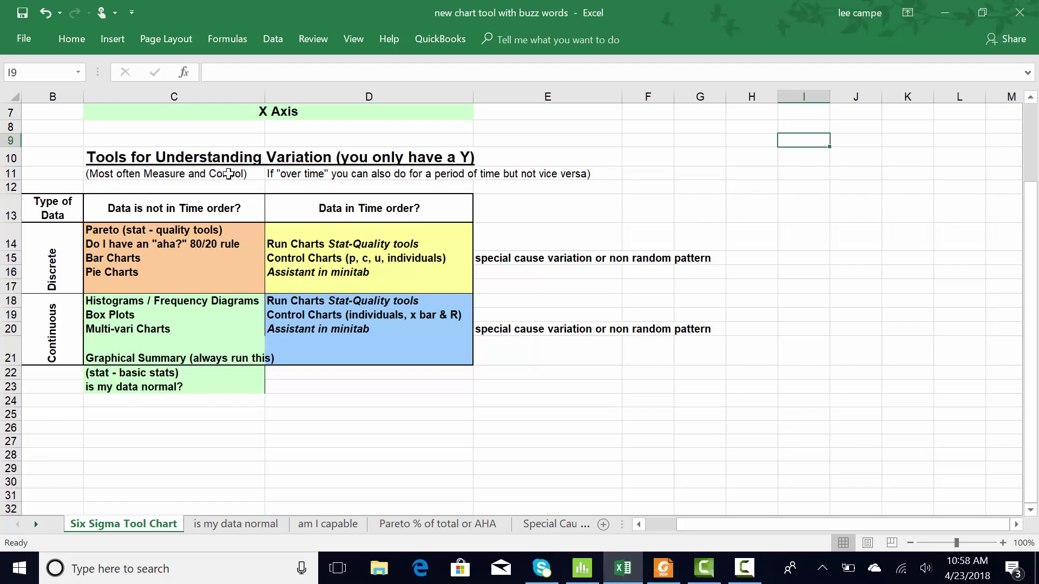
- Examine the variation table's discrete and continuous data types and its time order column headings
left_click(50, 258)
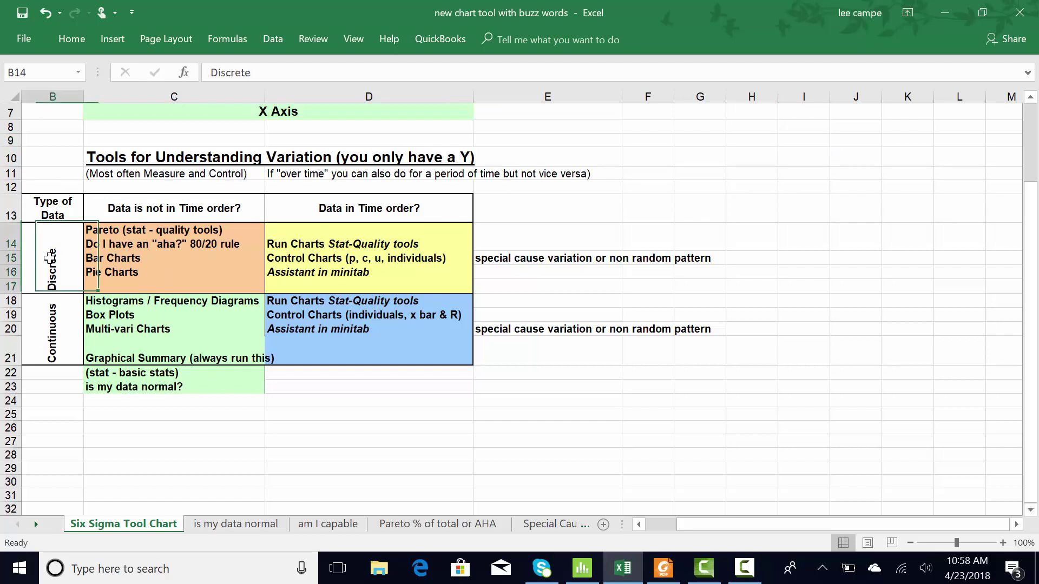
left_click(55, 311)
left_click(57, 255)
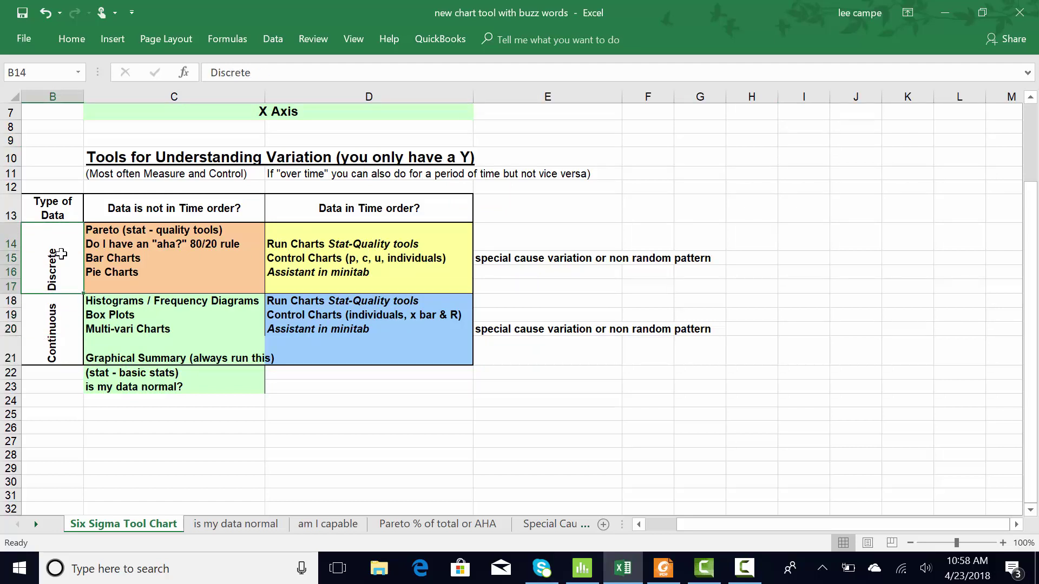
left_click(185, 213)
left_click(313, 204)
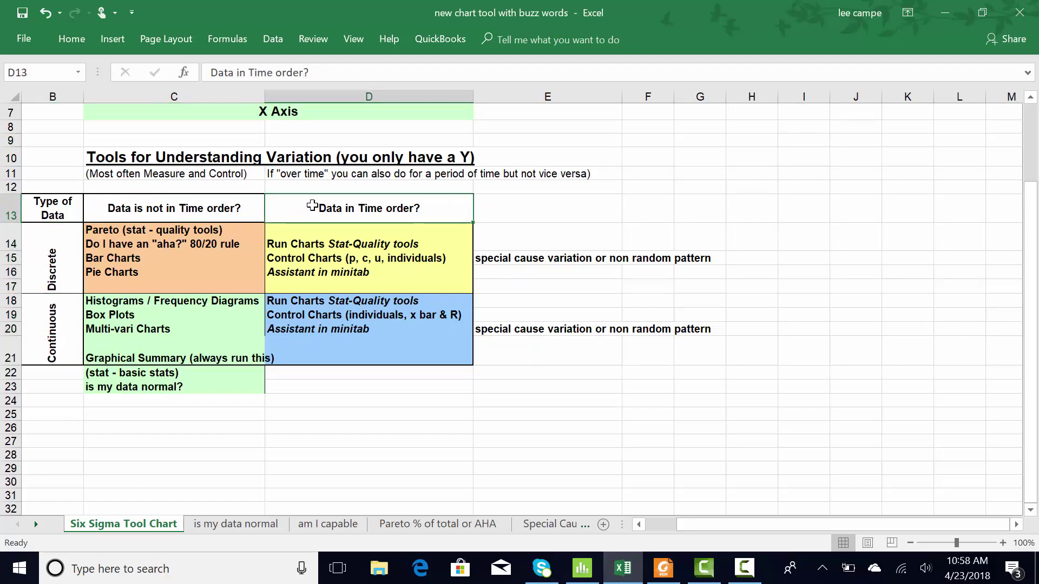
left_click(191, 209)
- Review the tools listed for continuous data, with and without time order, and the whole "Data is not in Time order?" column
left_click(186, 302)
left_click(295, 303)
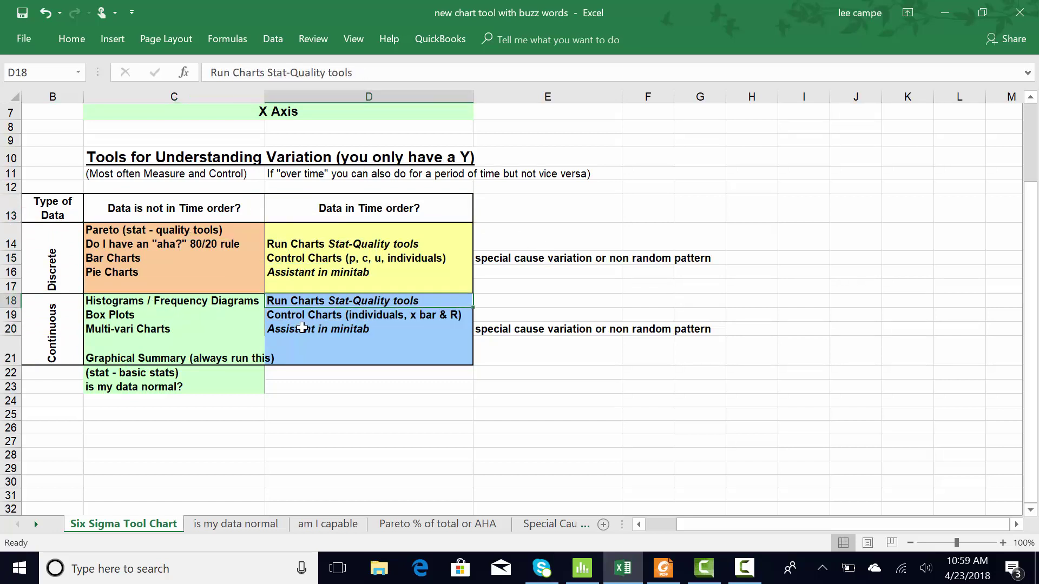
left_click(190, 357)
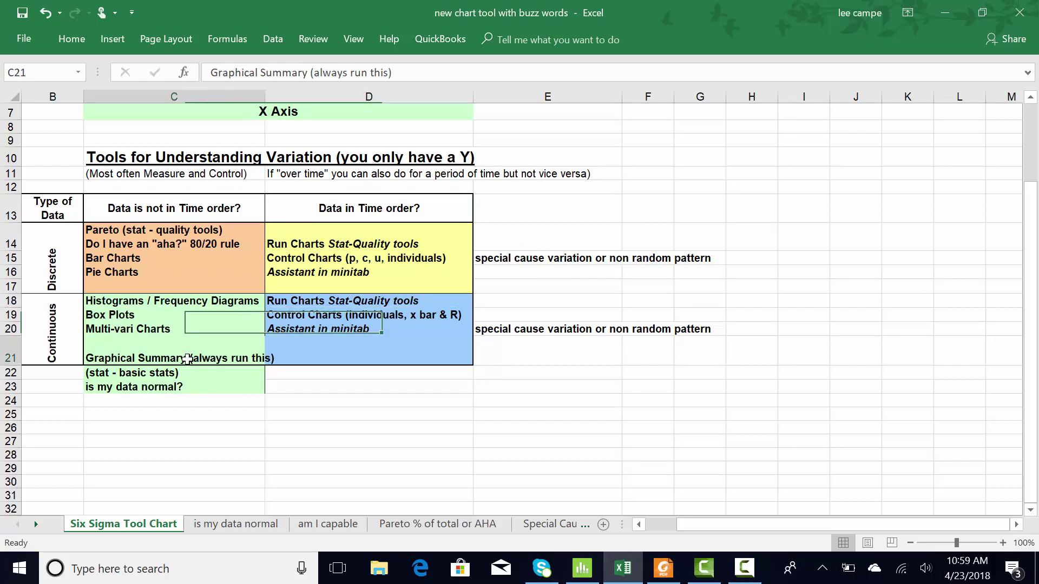
left_click(321, 329)
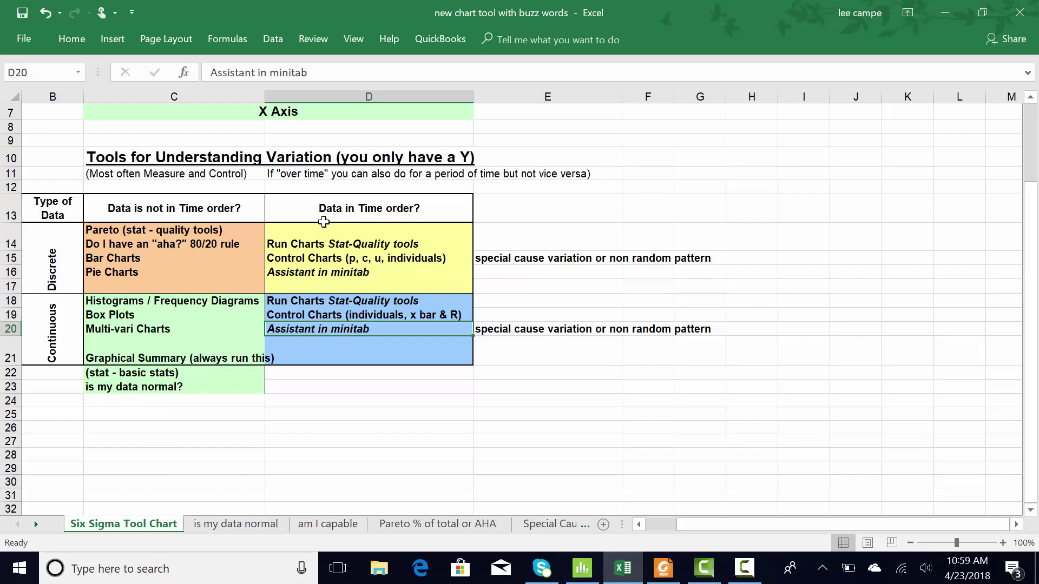
left_click_drag(204, 209, 209, 384)
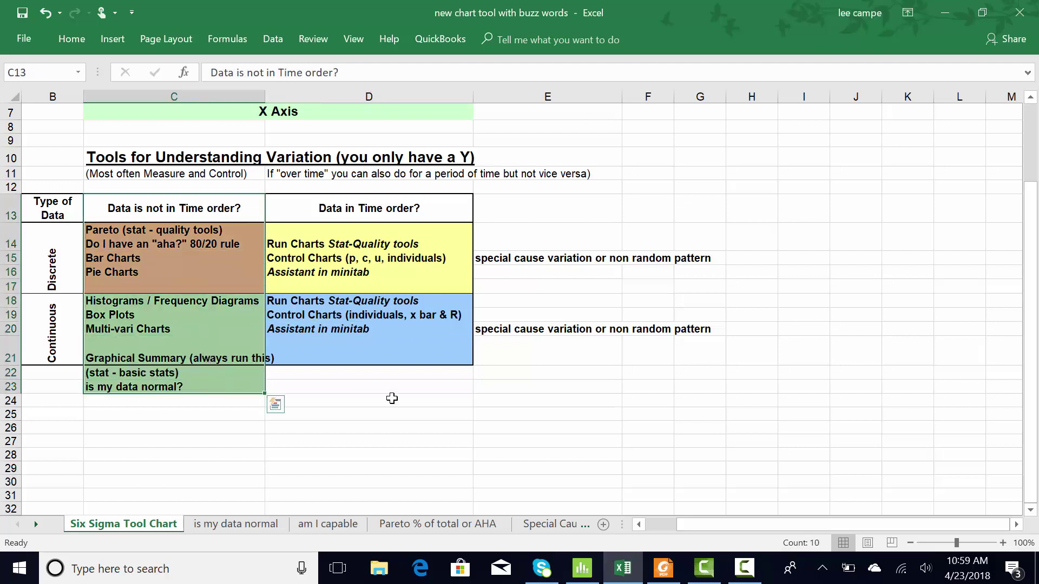
left_click(392, 399)
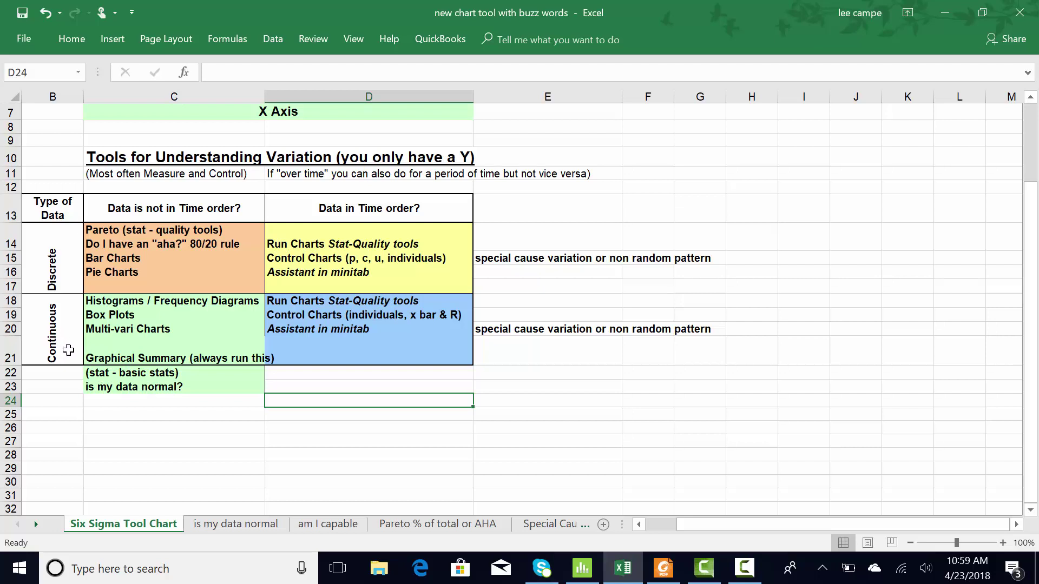
- Look up the "is my data normal?" entry and read the methods listed on the "is my data normal" sheet
left_click(120, 388)
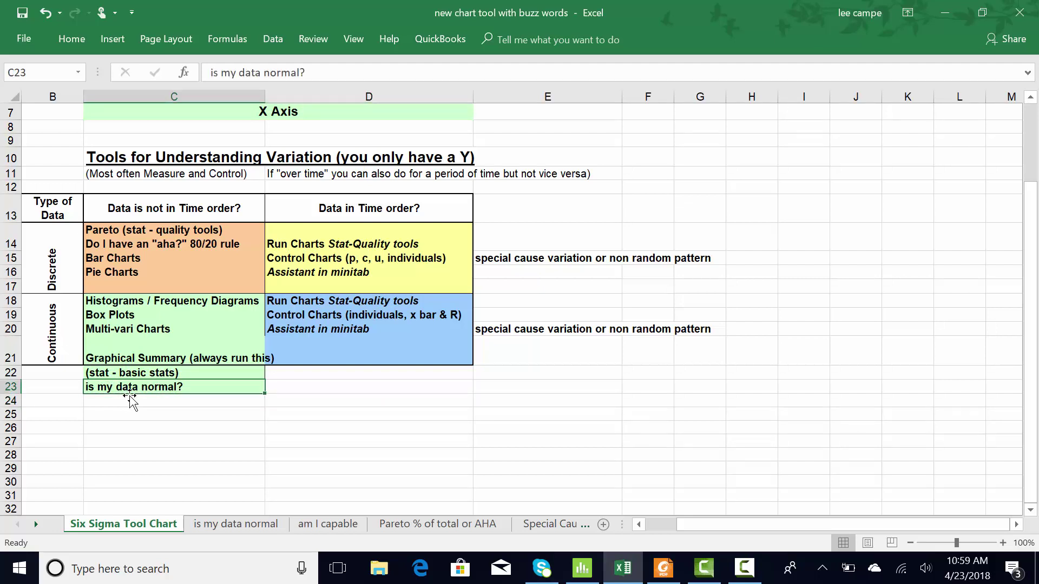
left_click(239, 526)
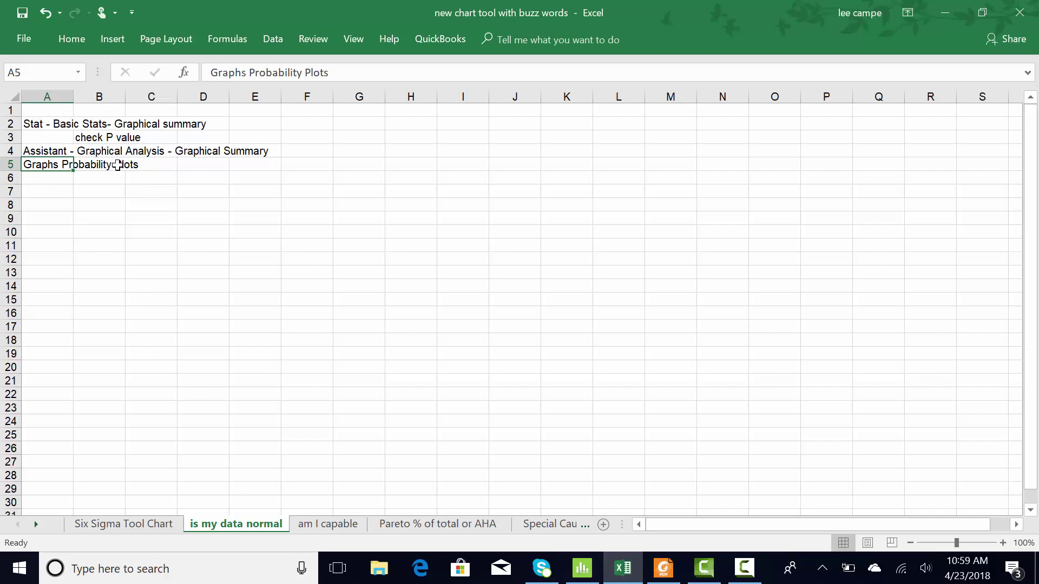
left_click(32, 125)
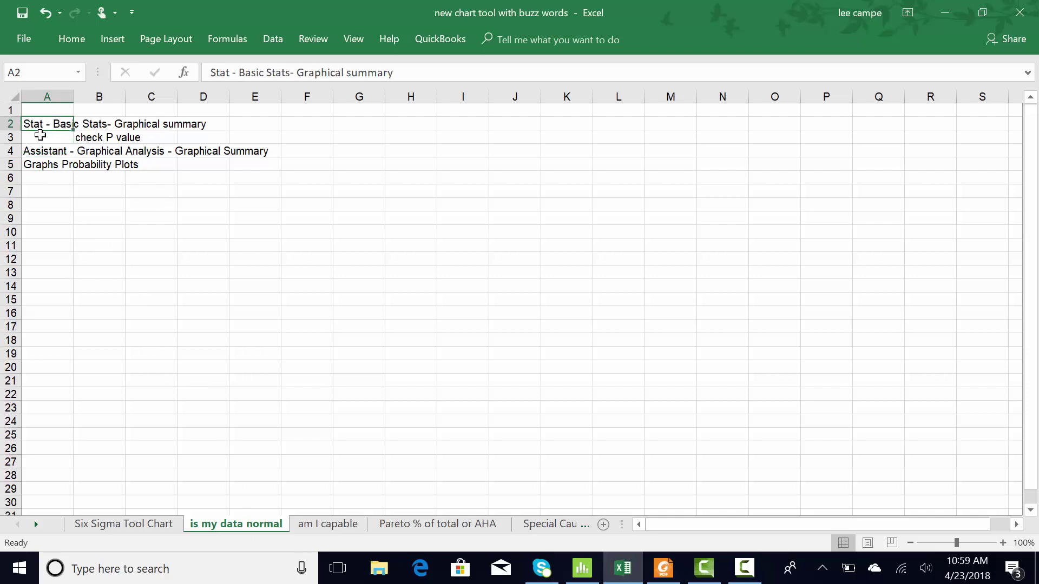
left_click(45, 153)
left_click(48, 167)
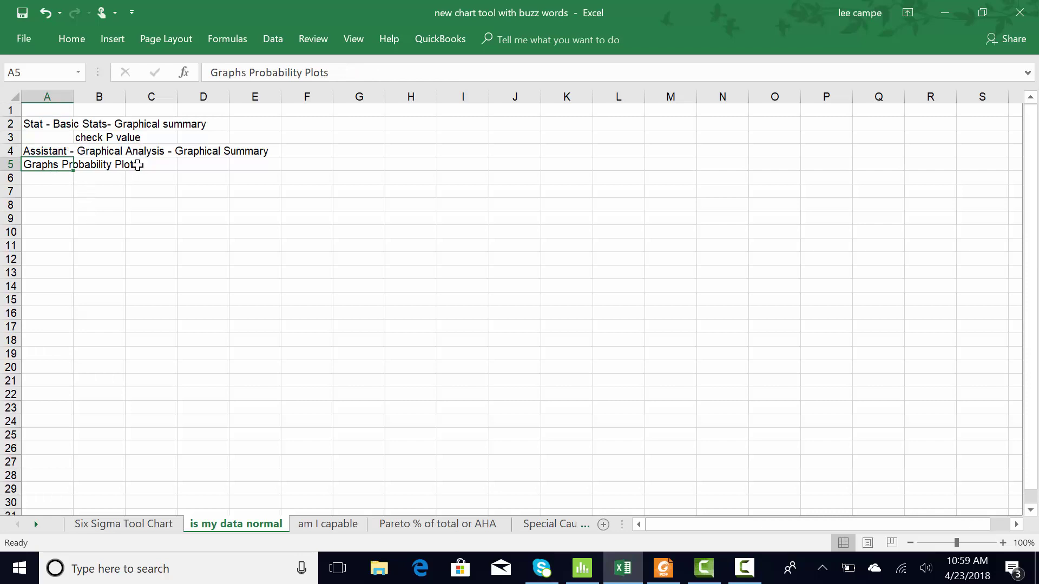
left_click(37, 125)
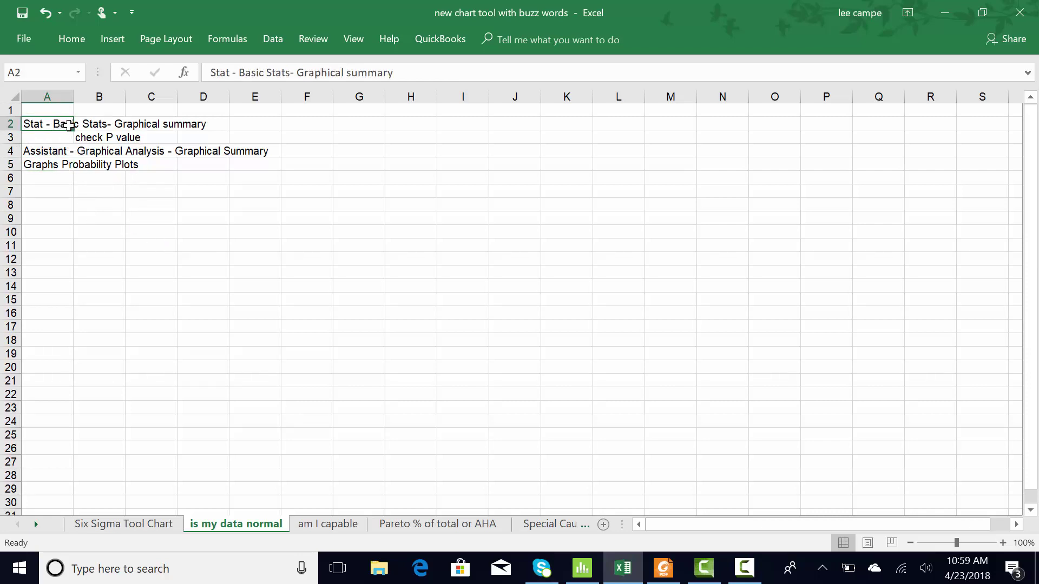
- On the Six Sigma Tool Chart sheet, examine the tools and null hypothesis for a continuous Y with a continuous X
left_click(147, 523)
scroll(207, 410, "up", 2)
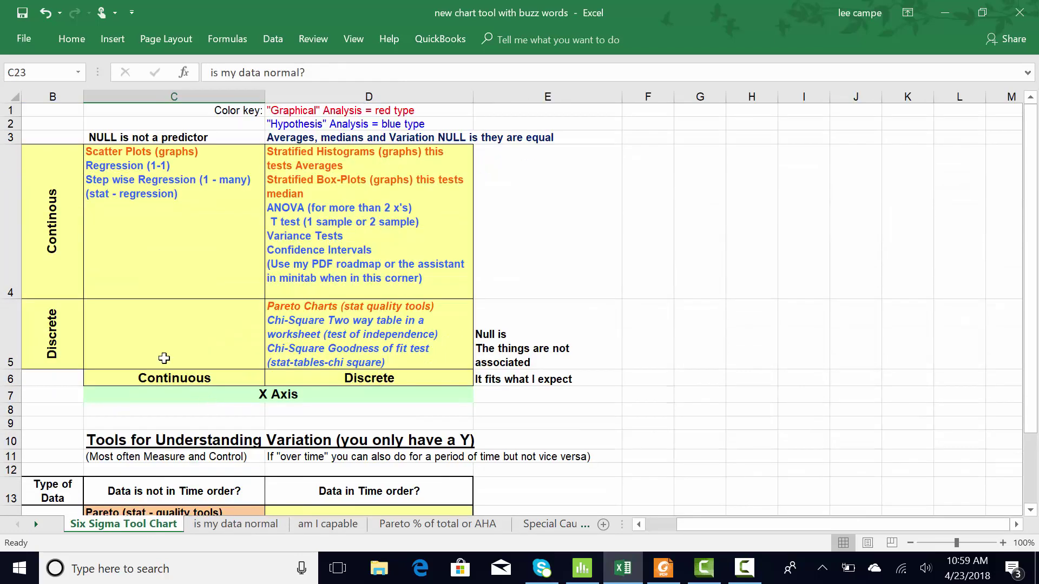
left_click(56, 266)
left_click(290, 395)
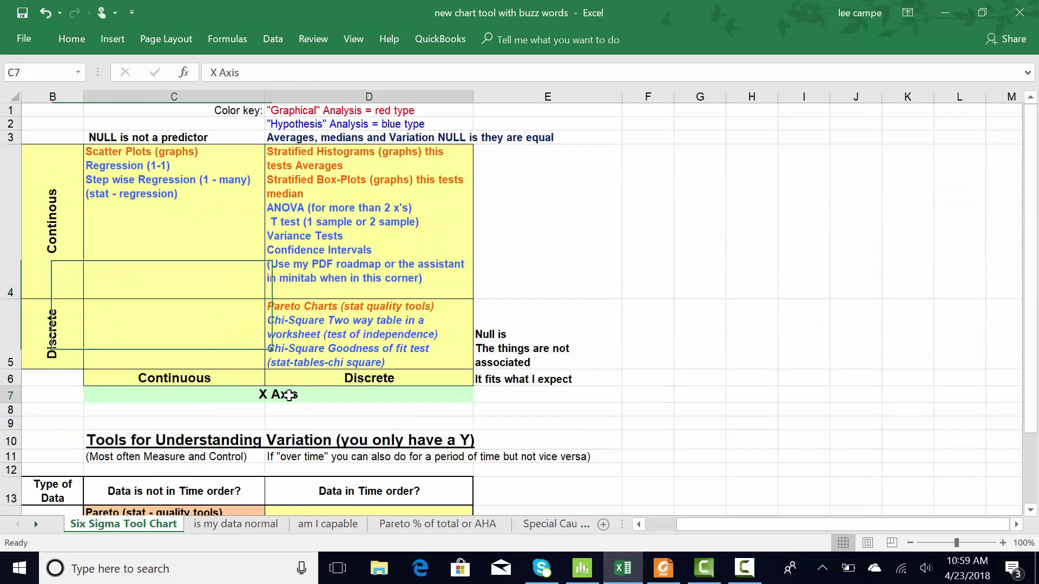
left_click(71, 239)
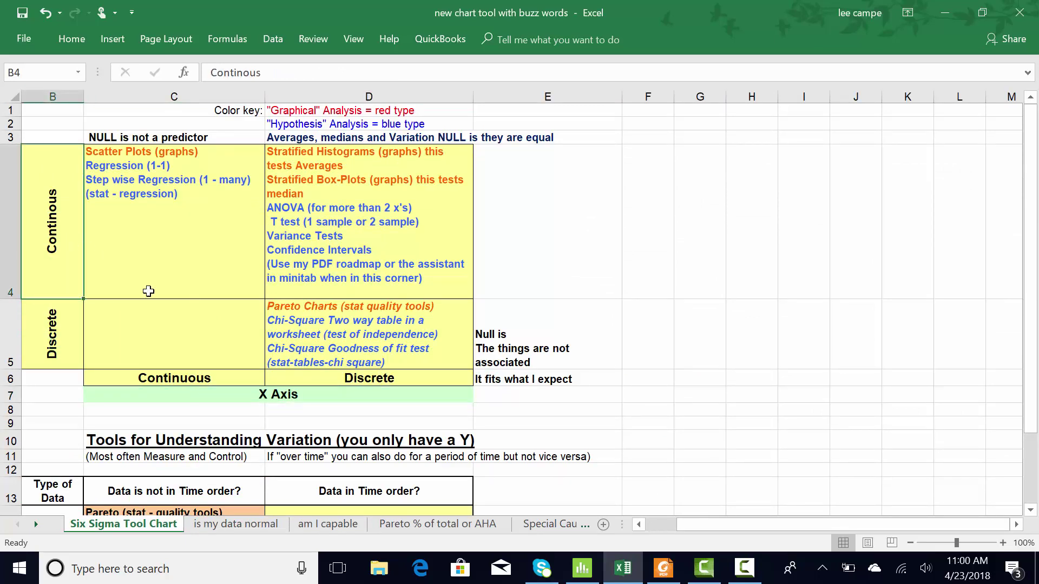
left_click(189, 377)
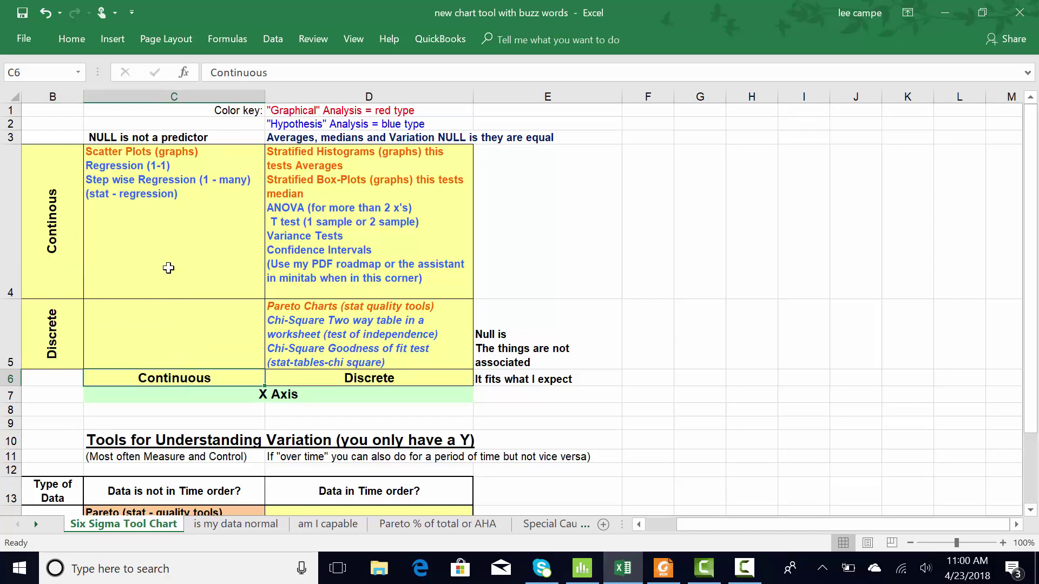
left_click(41, 221)
left_click(174, 379)
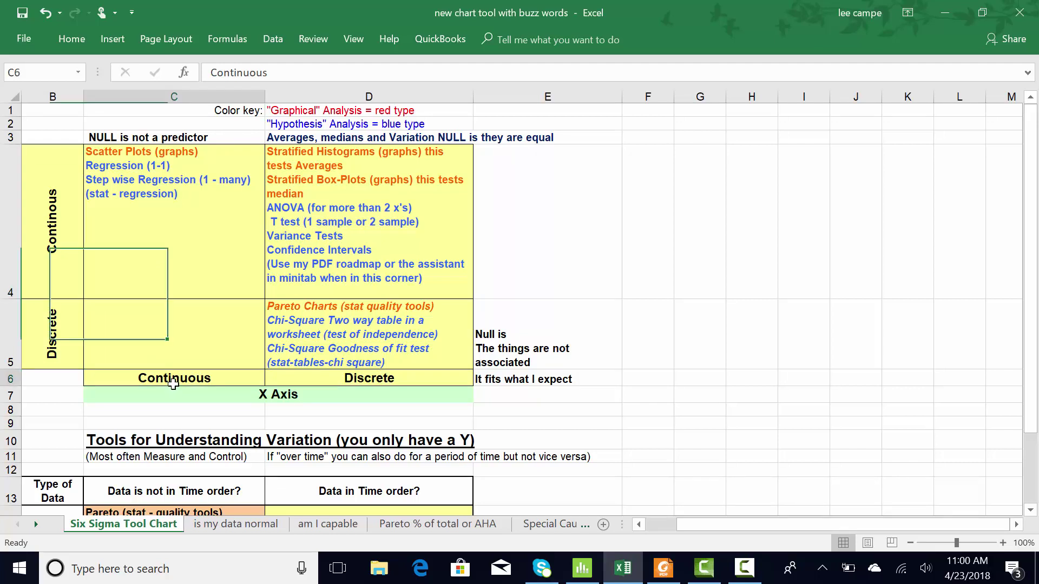
left_click(171, 247)
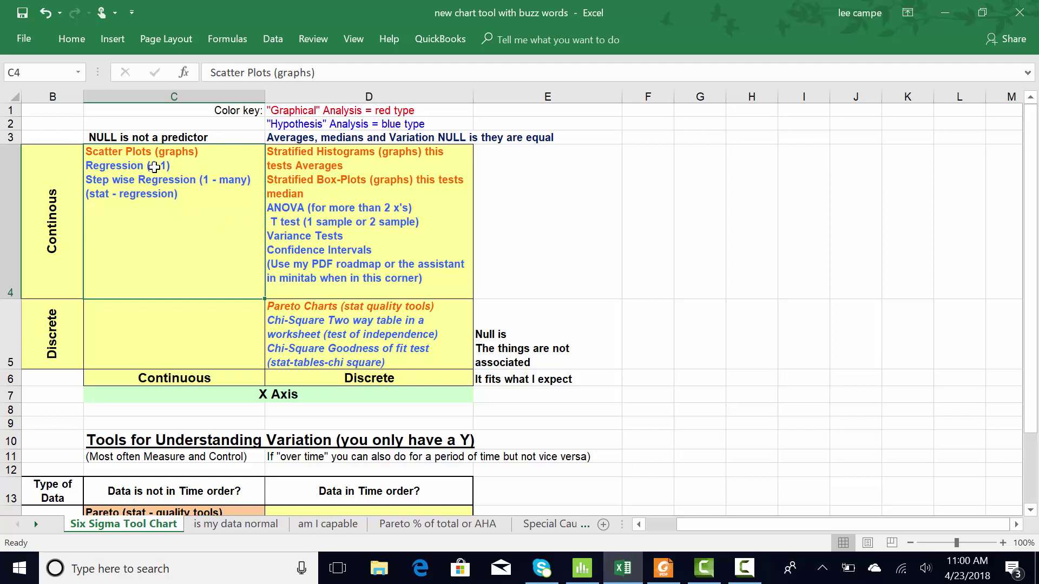
left_click(190, 137)
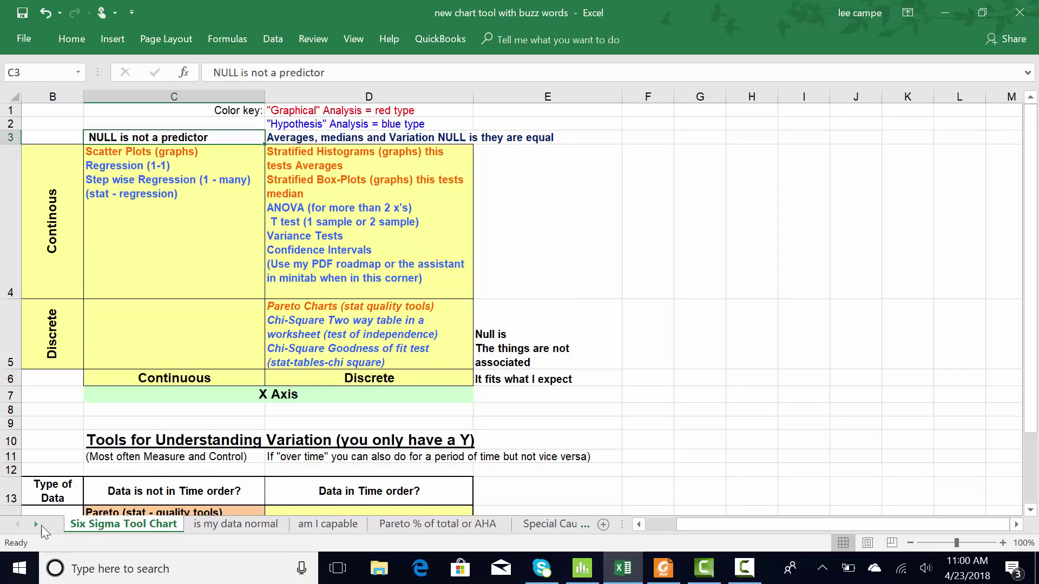
- Open the Predictor sheet and read the Assistant regression guidance in row 2
left_click(36, 524)
left_click(35, 524)
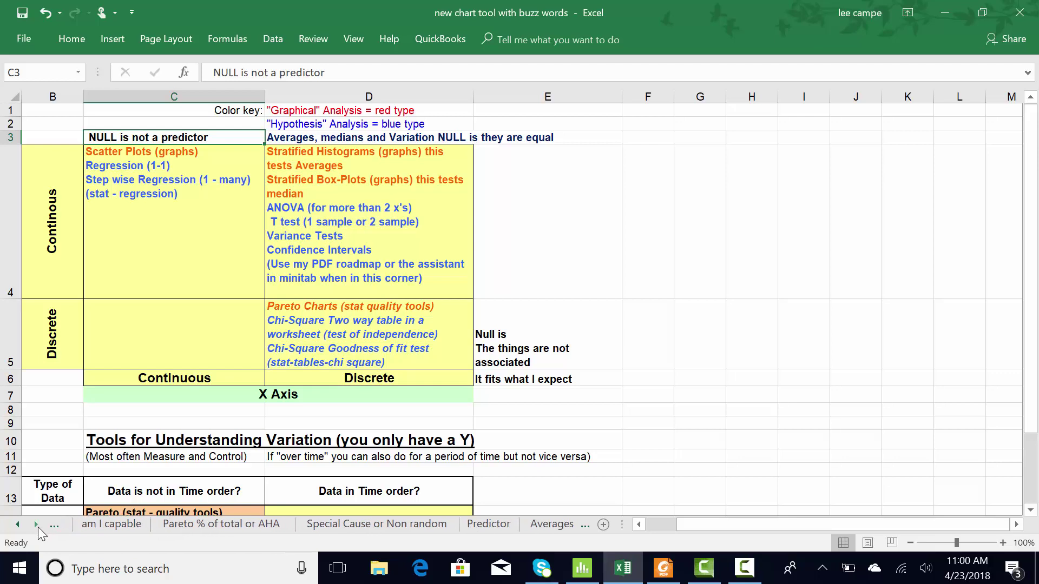
left_click(480, 524)
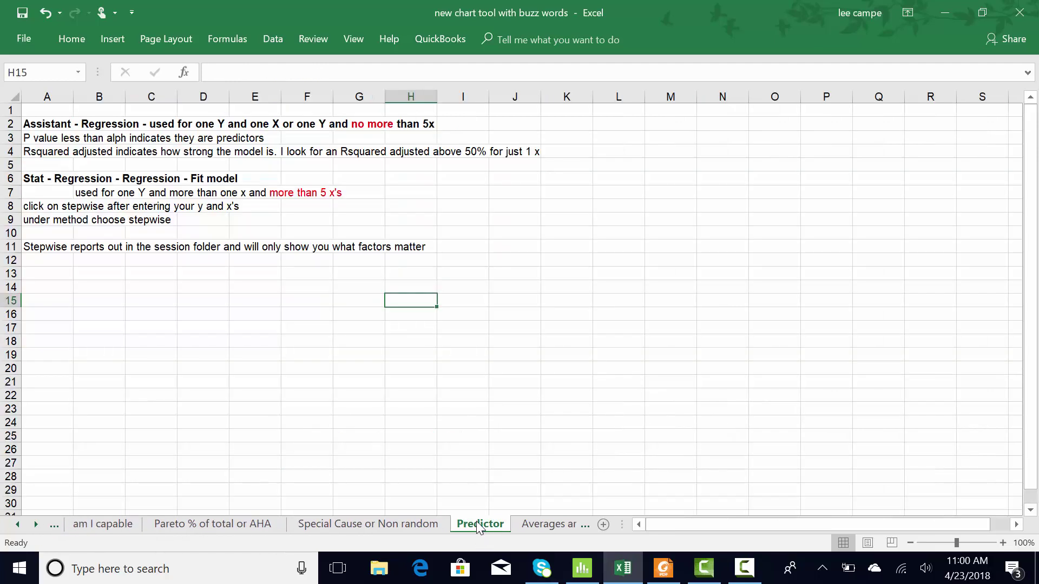
left_click(56, 124)
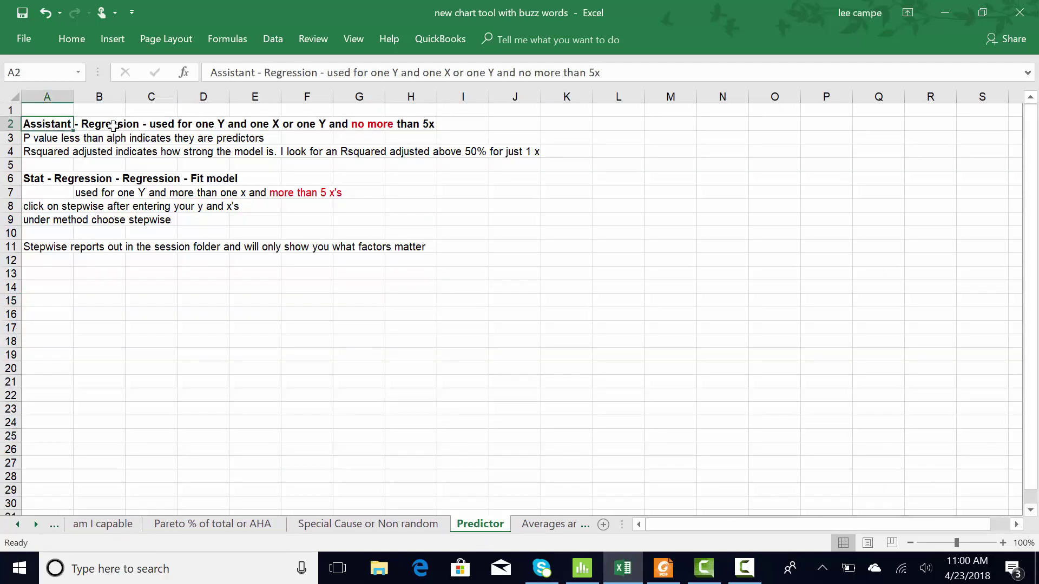
left_click(114, 125)
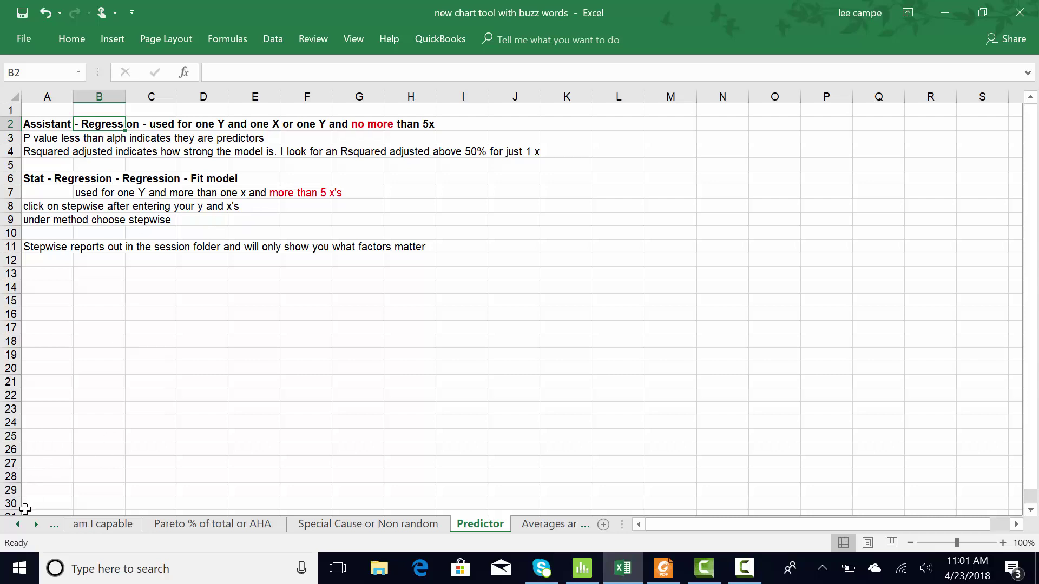
- Return to the Six Sigma Tool Chart sheet
left_click(19, 525)
left_click(15, 525)
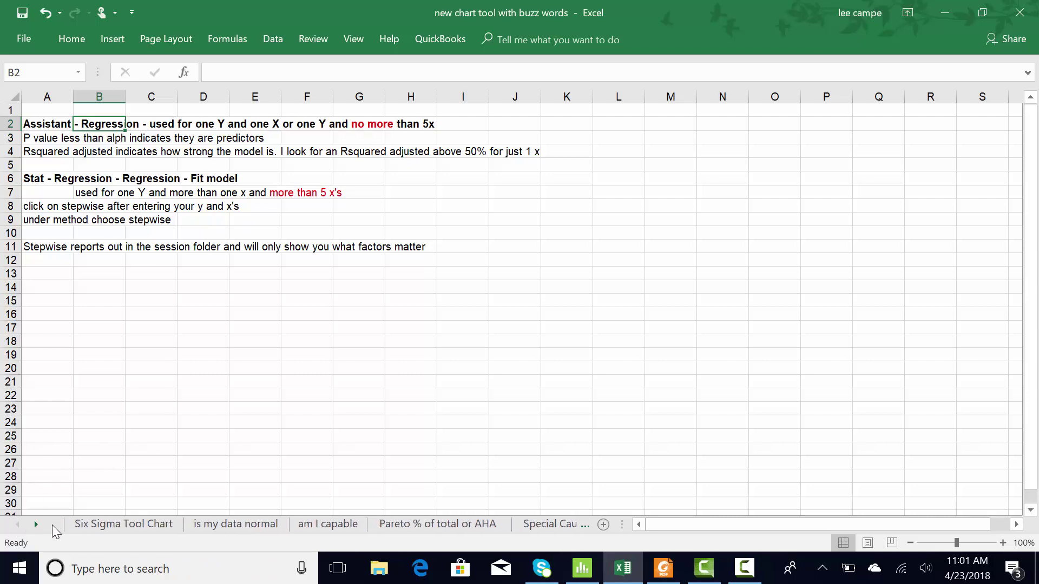
left_click(107, 526)
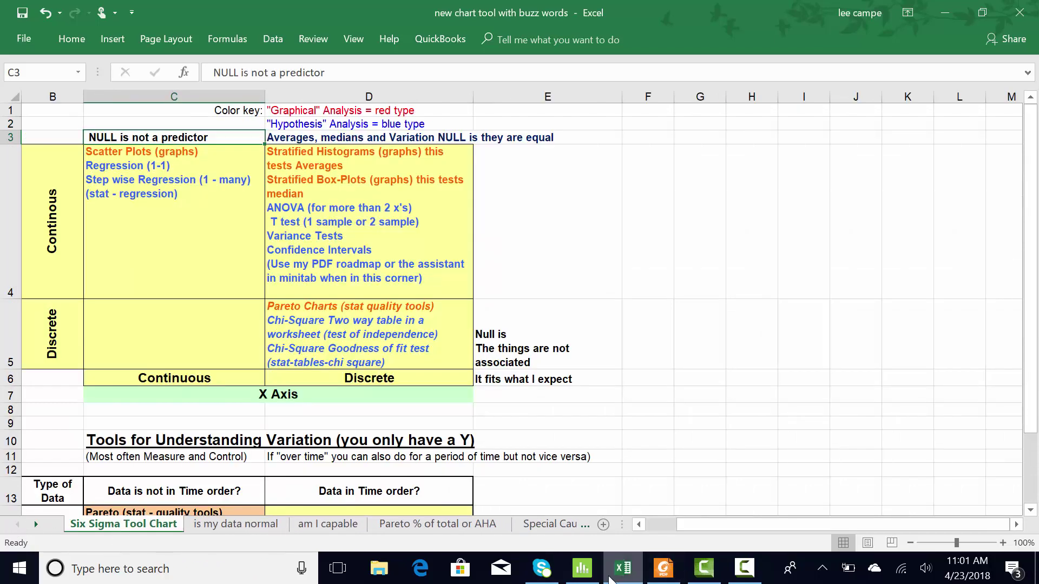
- Switch to Minitab, maximize the Airplanepin.MTW worksheet and inspect the Pin length column
left_click(582, 569)
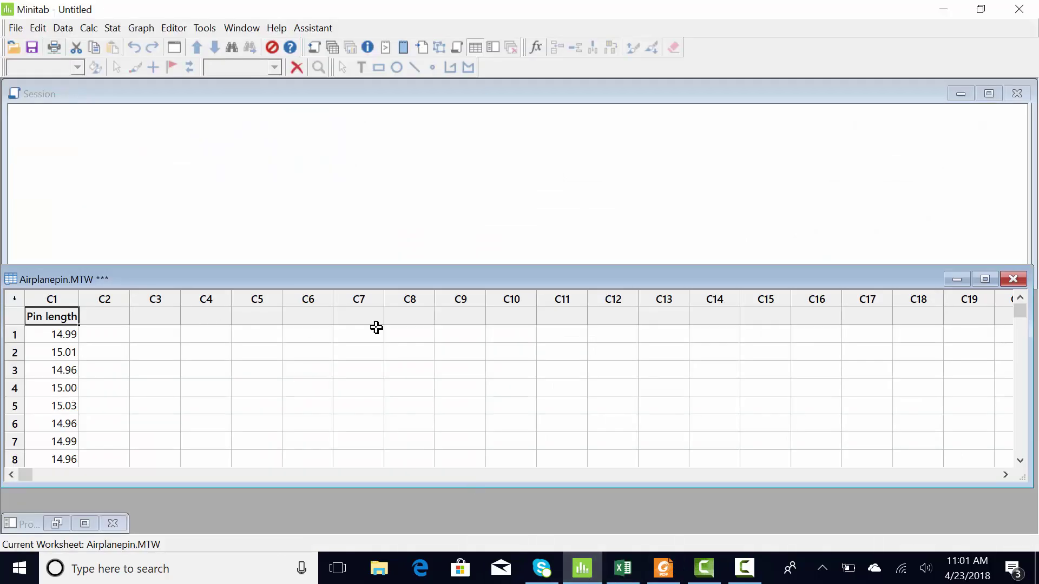
left_click(983, 279)
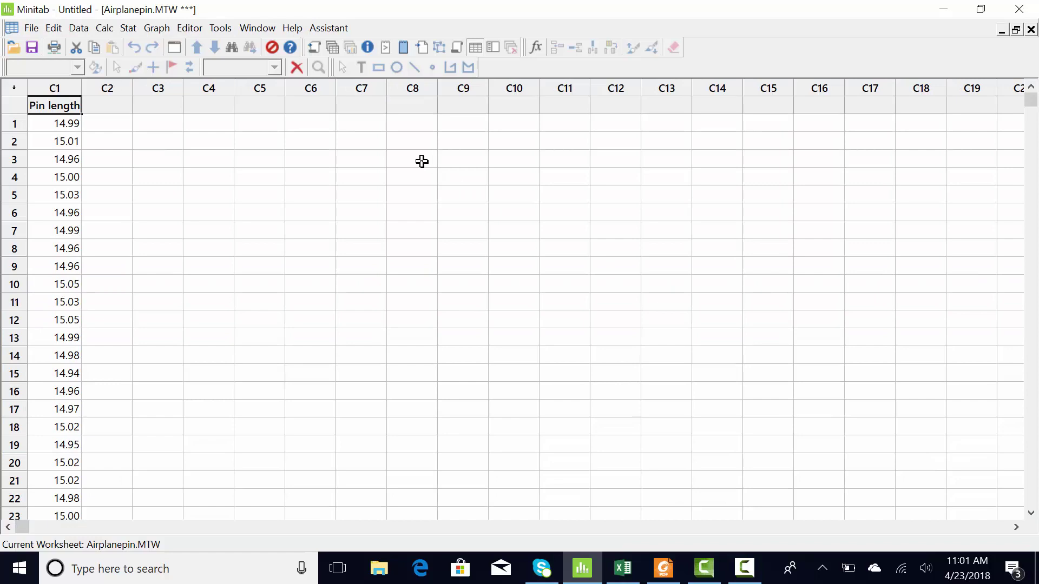
left_click(39, 107)
left_click(153, 106)
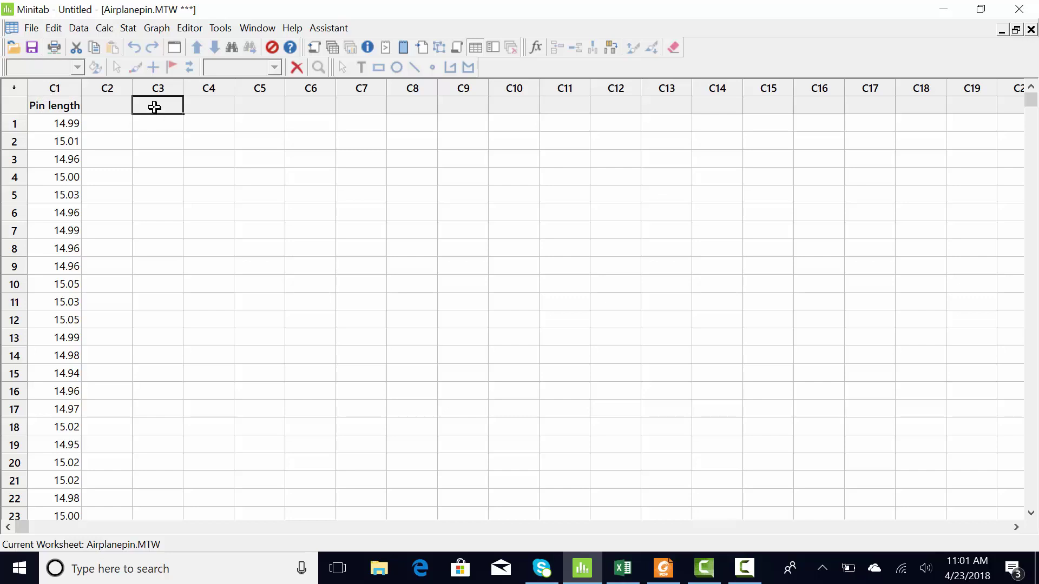
left_click(152, 123)
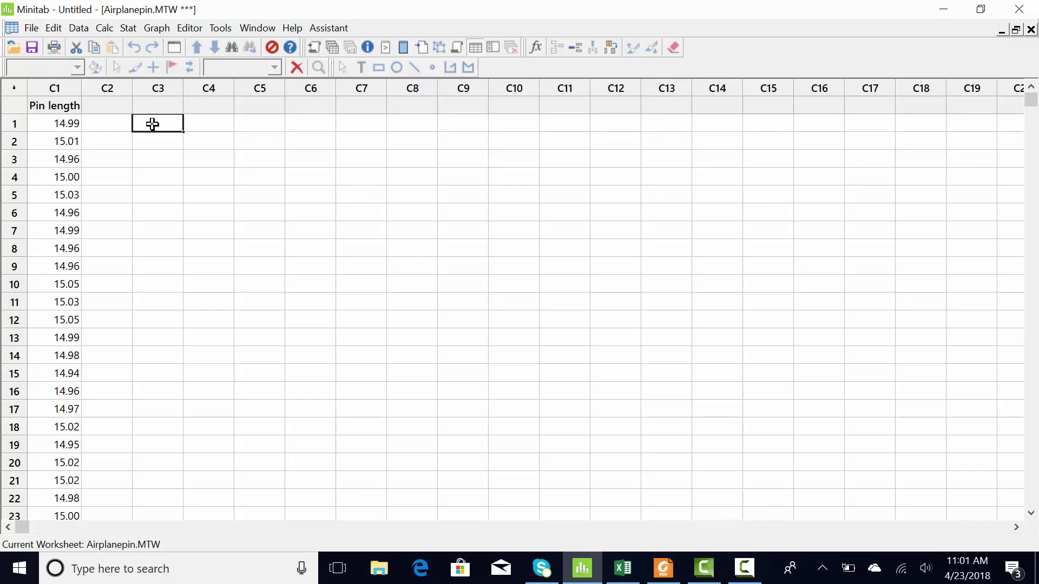
left_click(48, 127)
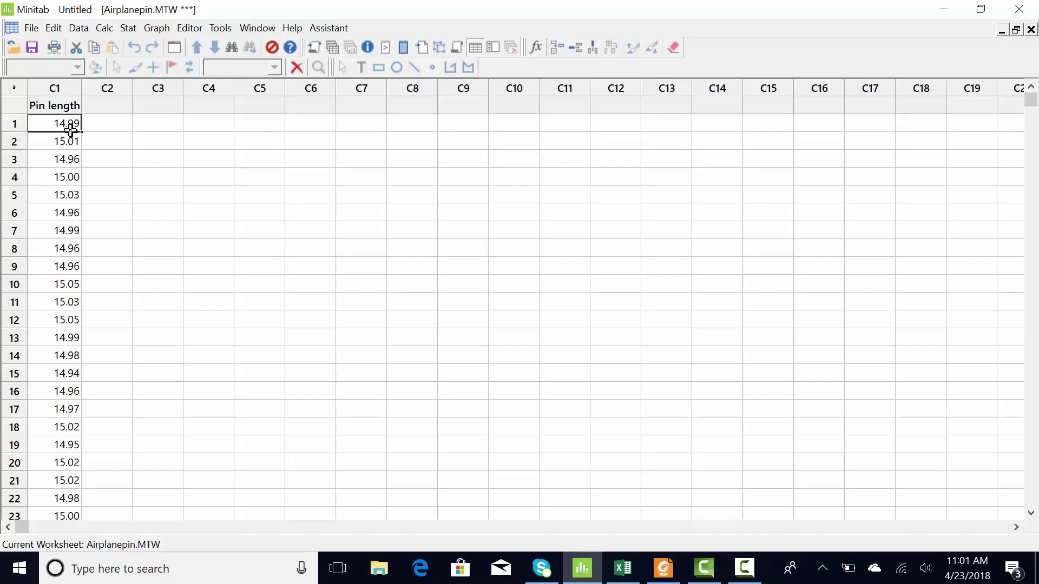
- Enter the person's name in row 1 of column C3, with 240, 235 and 232 in rows 2 to 4
left_click(172, 128)
type("Lee")
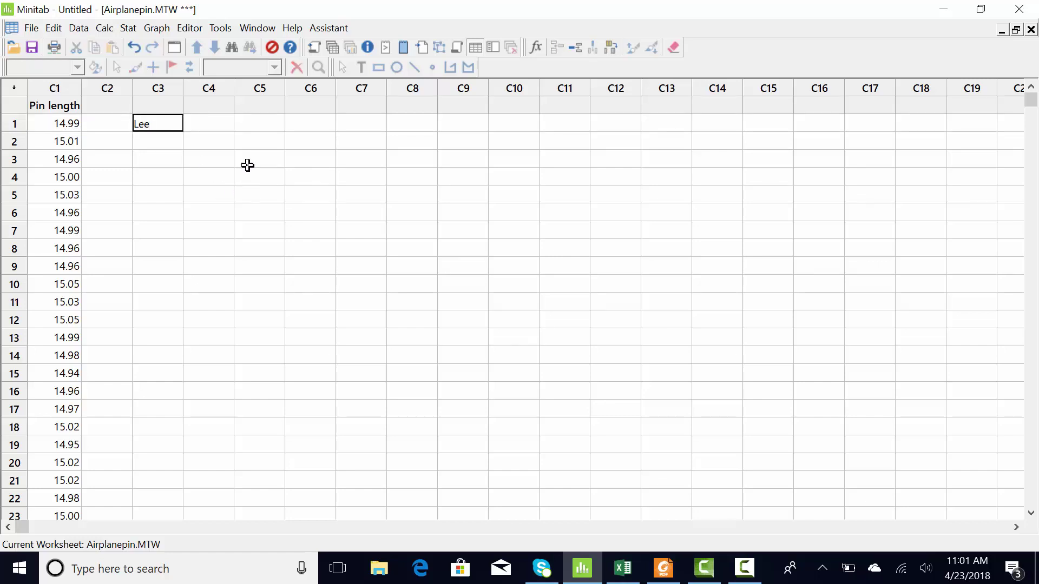
key("Return")
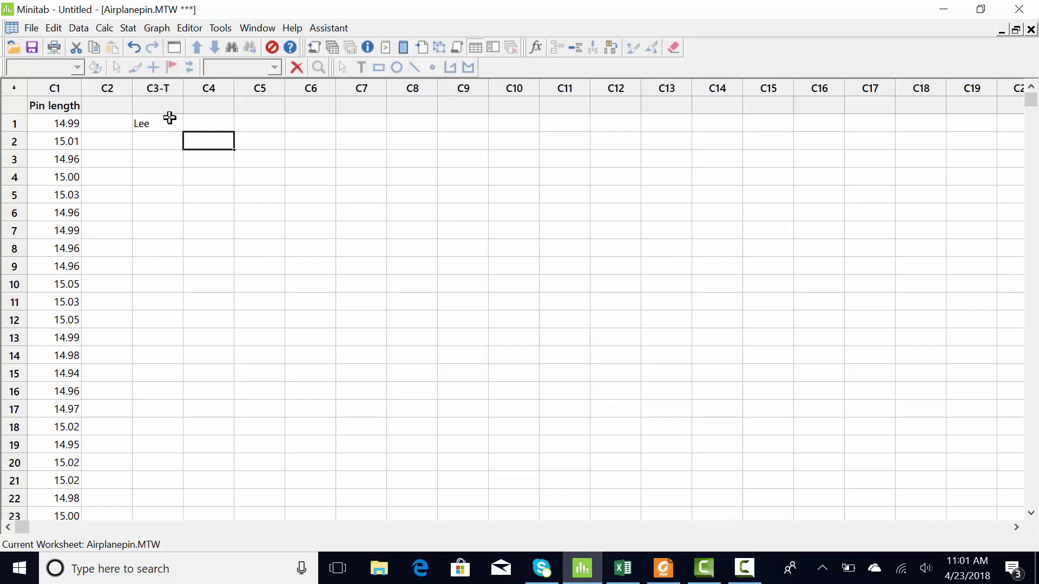
type("240")
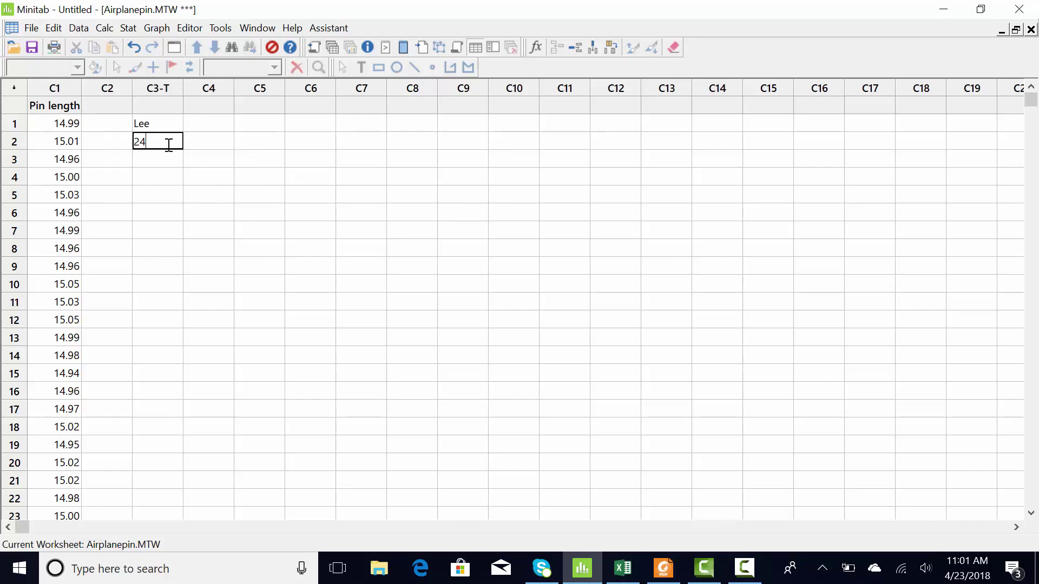
left_click(168, 158)
type("235")
left_click(150, 179)
type("232")
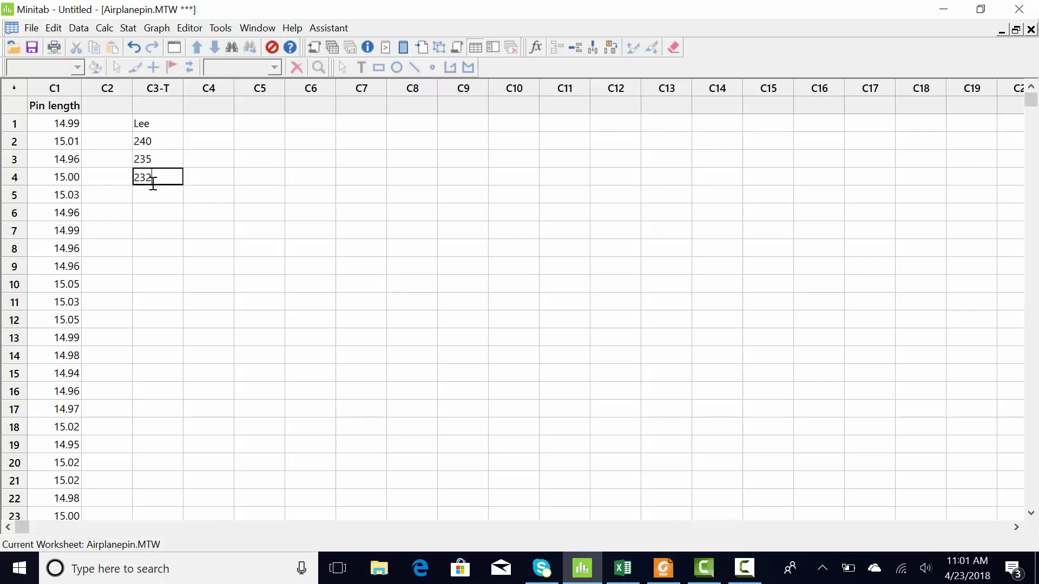
left_click(153, 192)
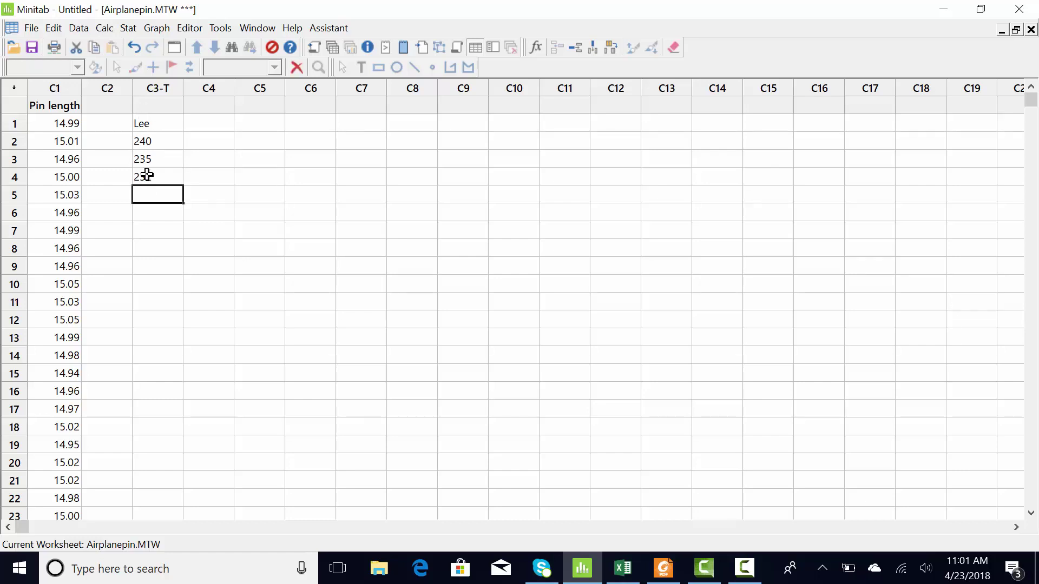
- Delete all cells of column C3
left_click(154, 89)
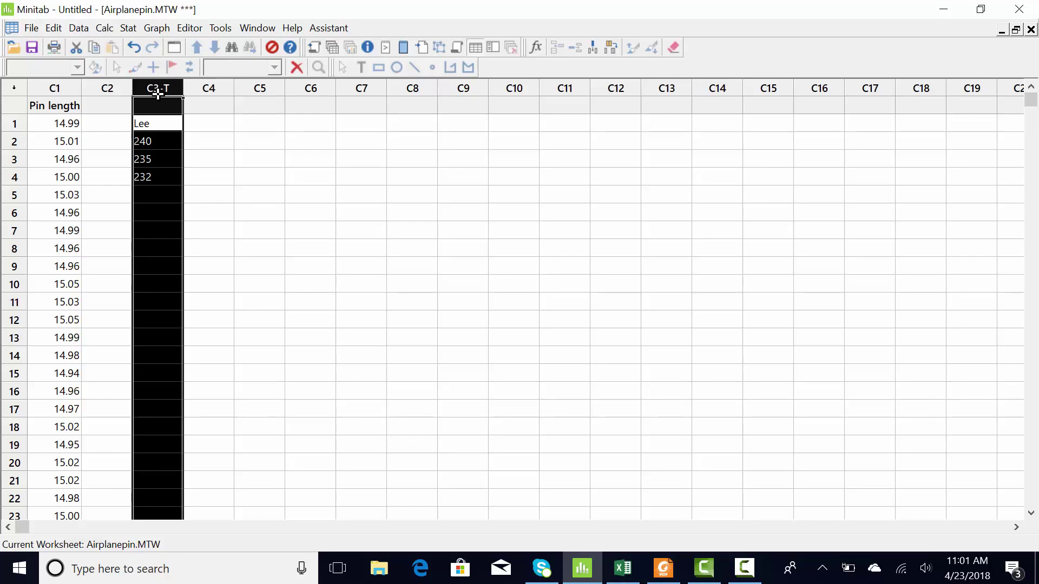
key("Escape")
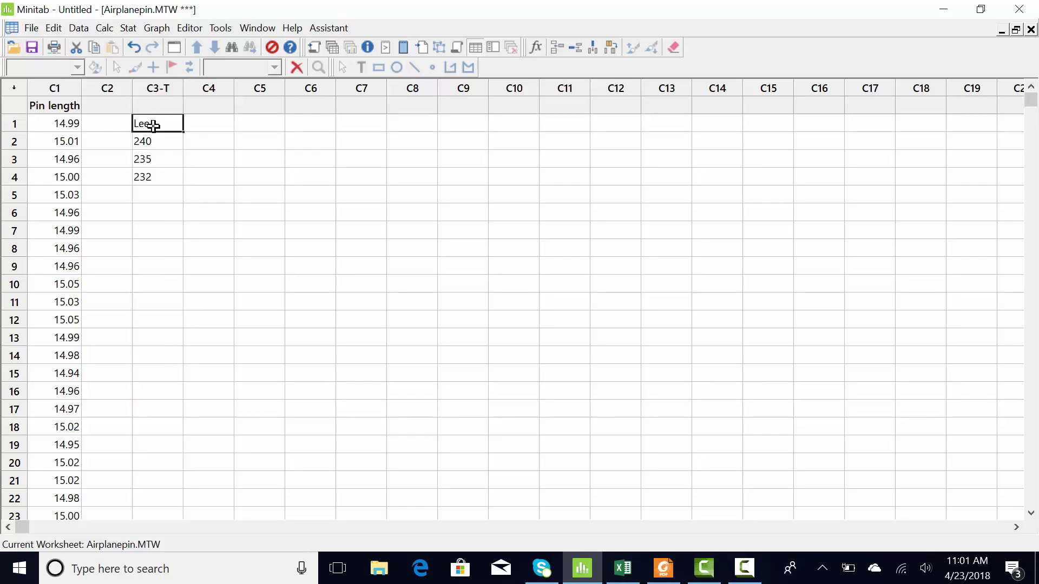
left_click(156, 88)
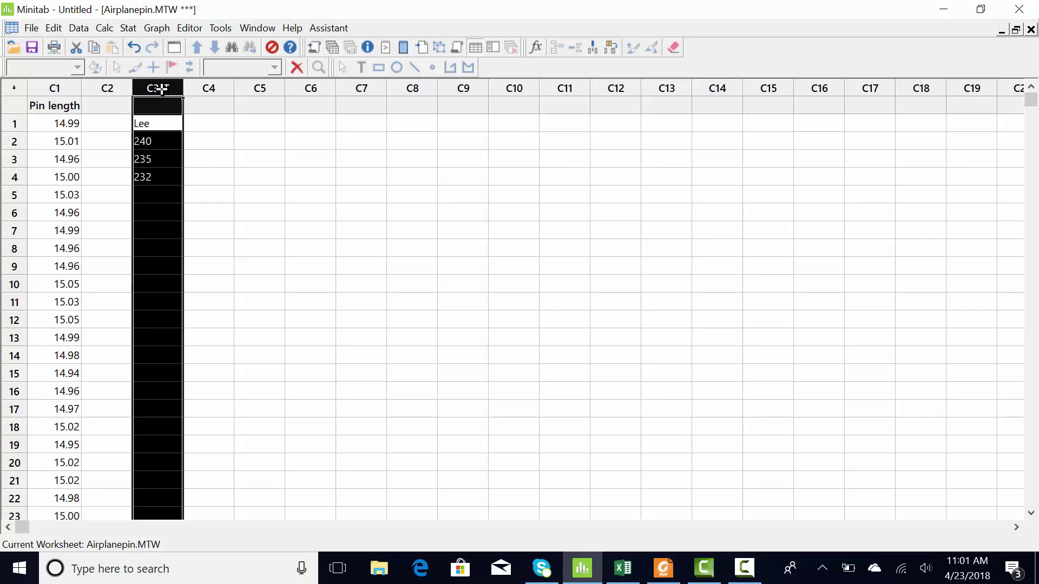
right_click(161, 89)
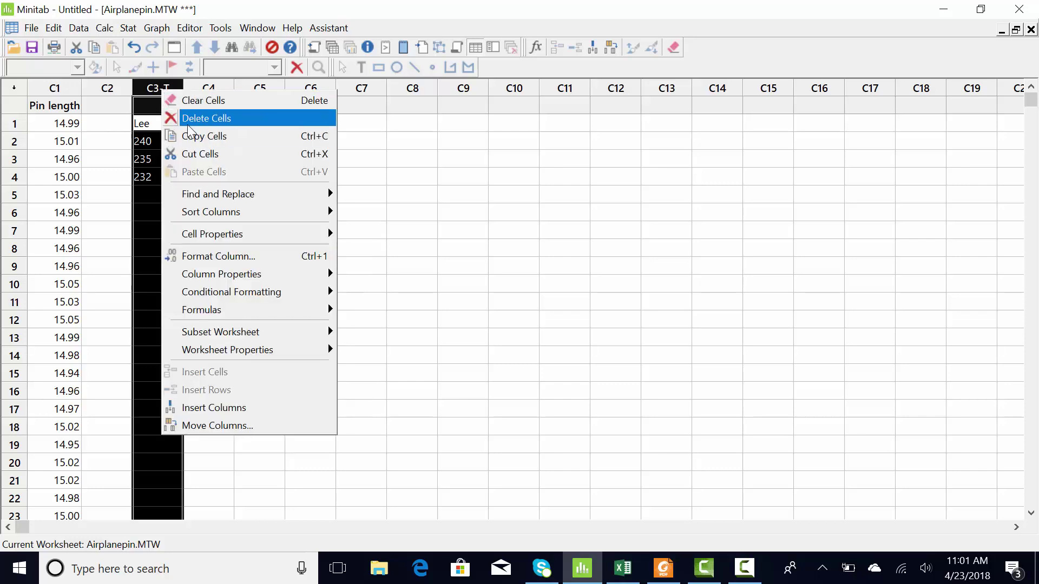
left_click(179, 117)
- Enter the person's name as the heading of column C3, with 235, 232 and 225 in rows 1 to 3
left_click(166, 107)
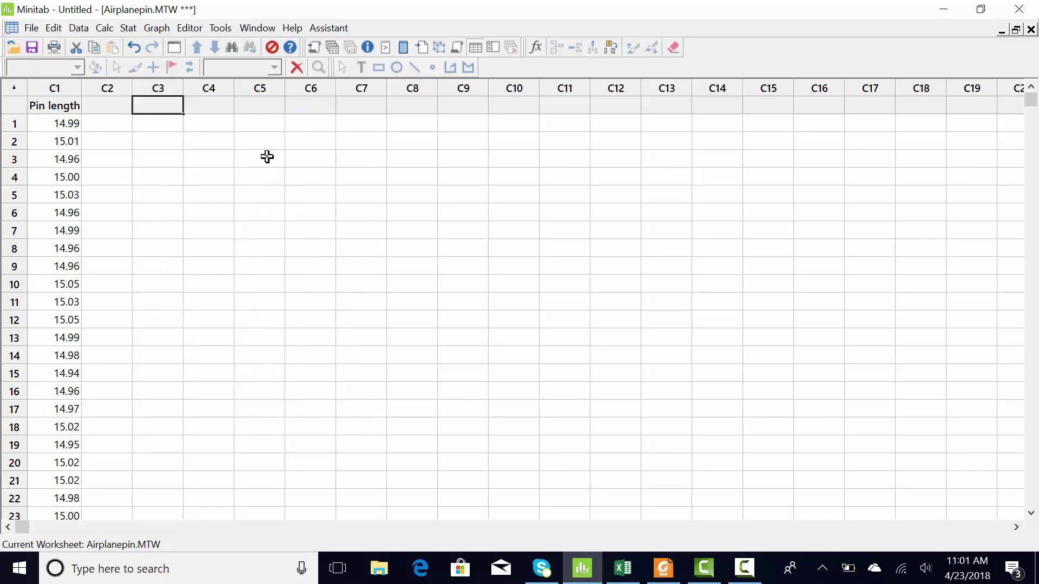
type("Lee")
key("Return")
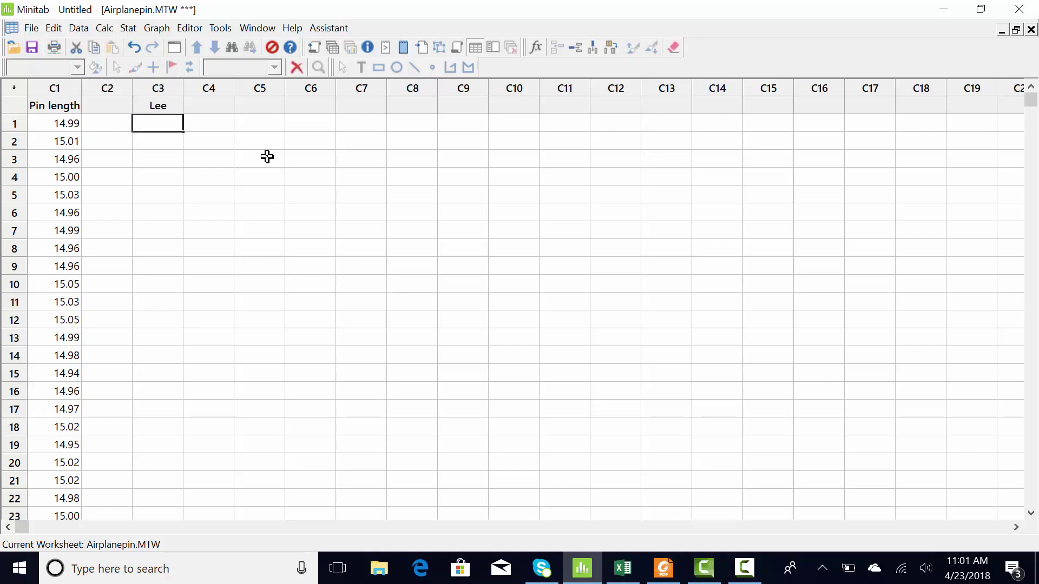
type("235")
key("Return")
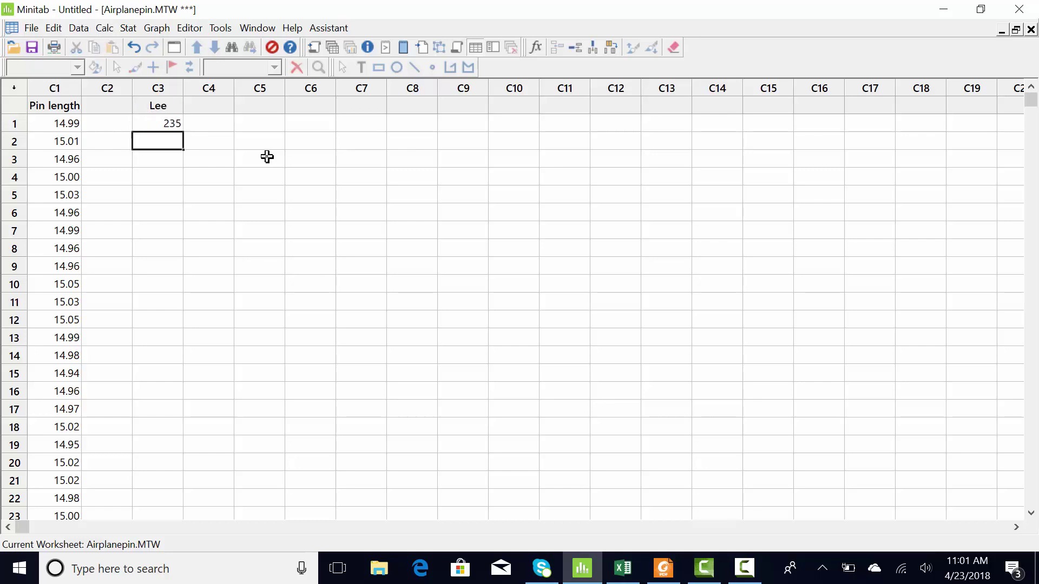
type("232")
key("Return")
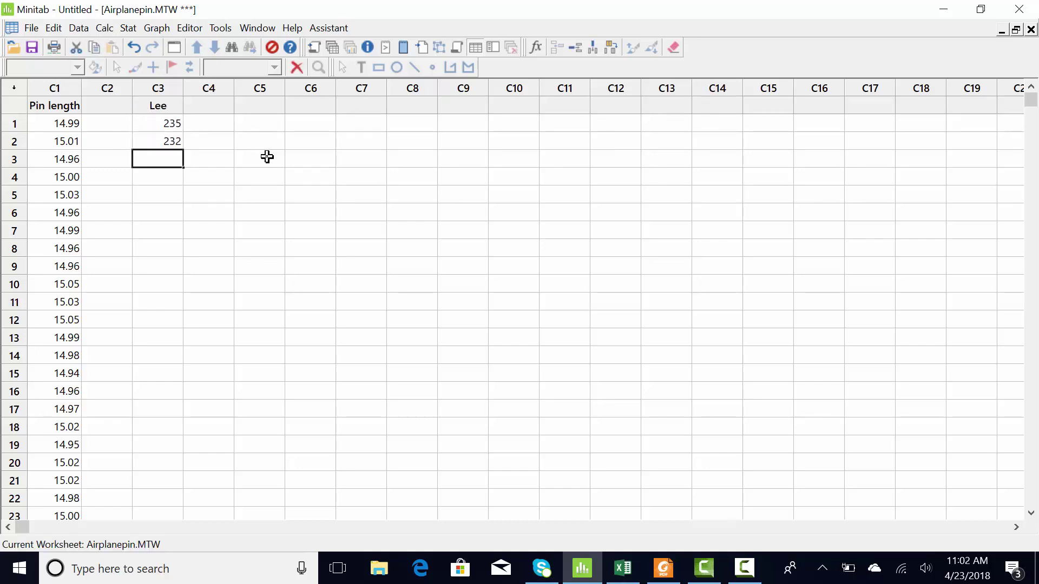
type("225")
left_click(262, 162)
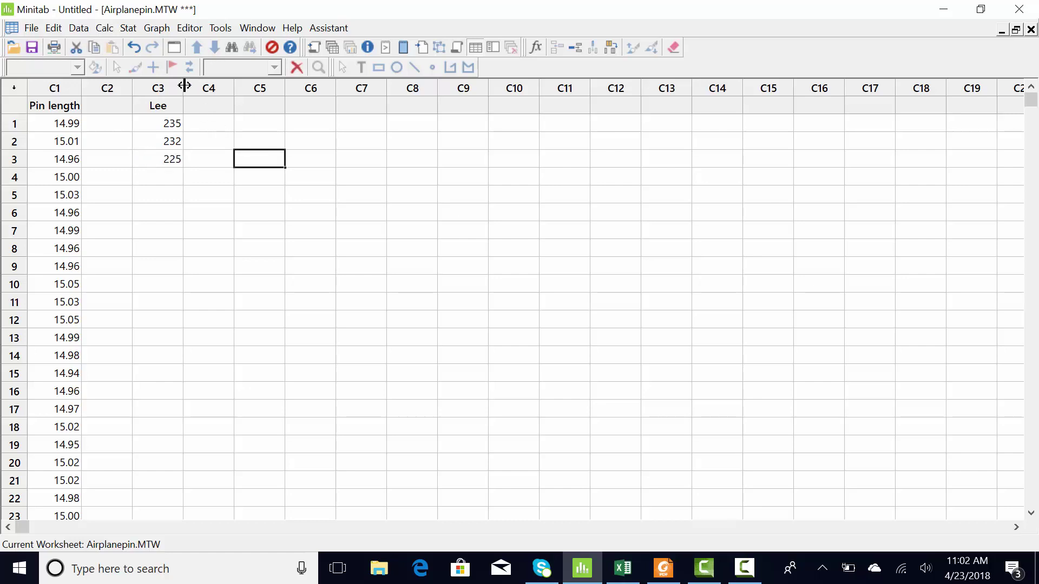
- Select the whole of column C3 to inspect its heading and numeric entries
left_click(178, 87)
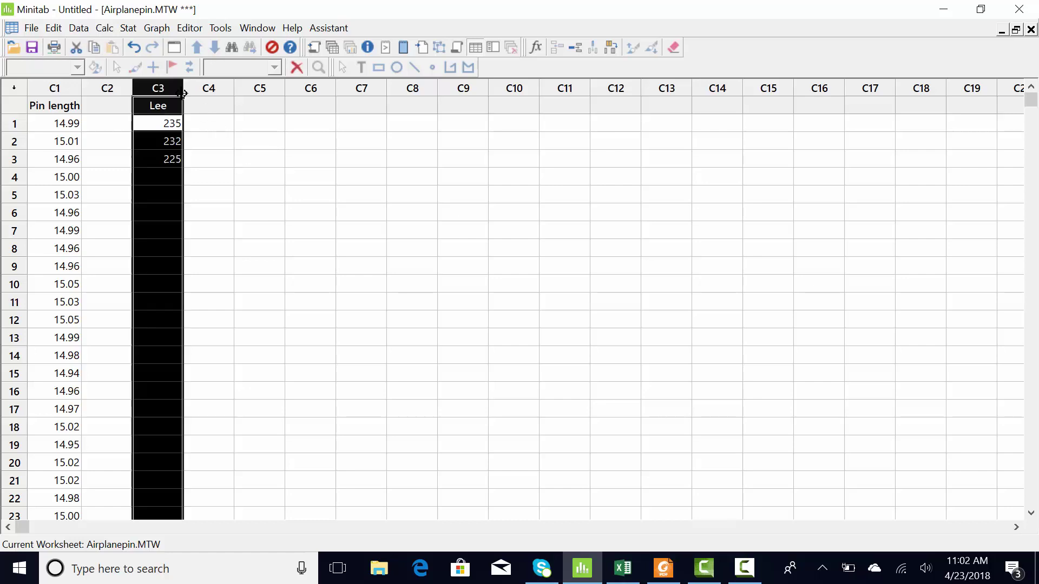
left_click(224, 163)
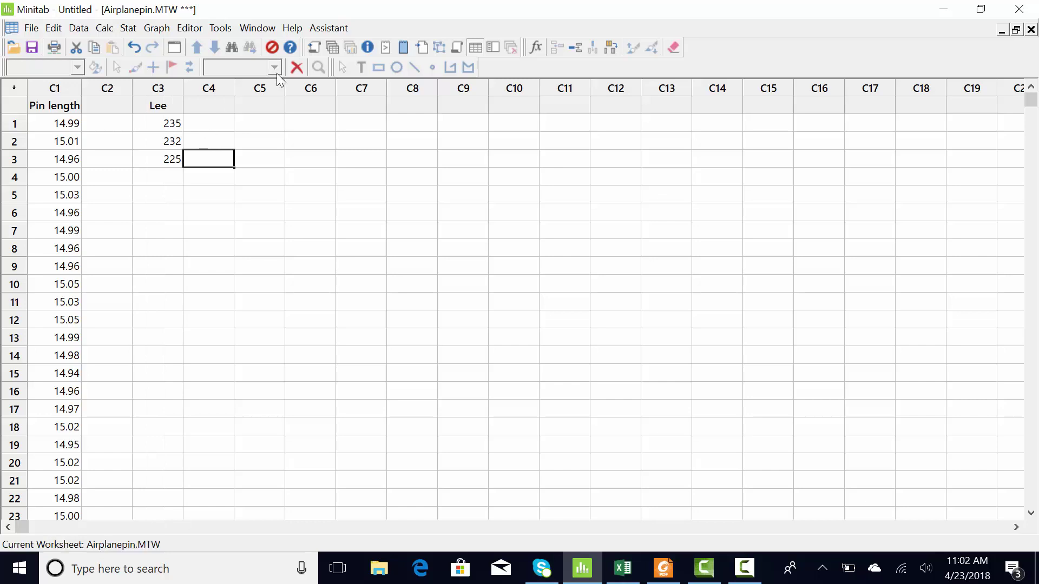
left_click(156, 88)
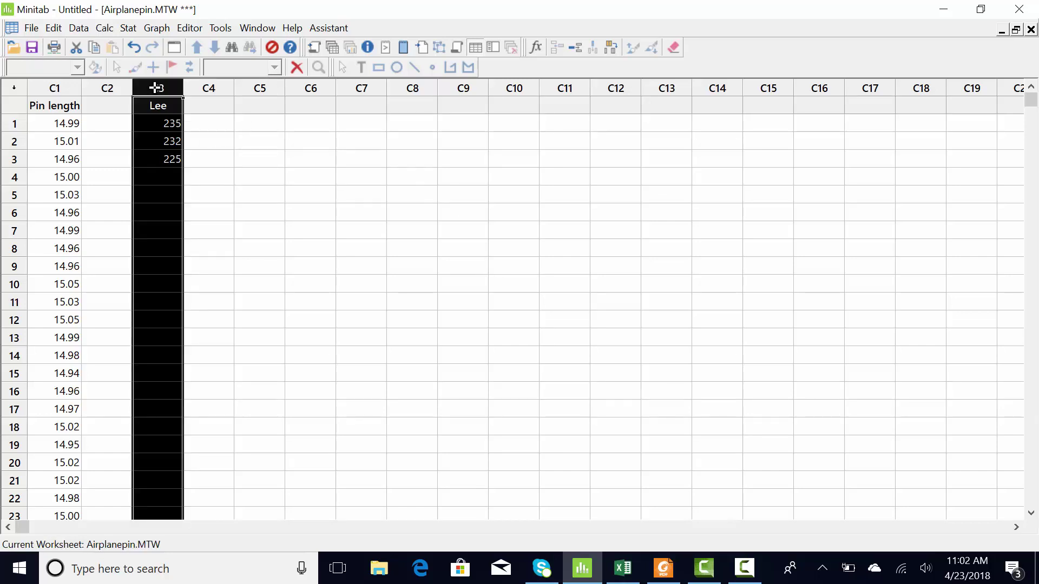
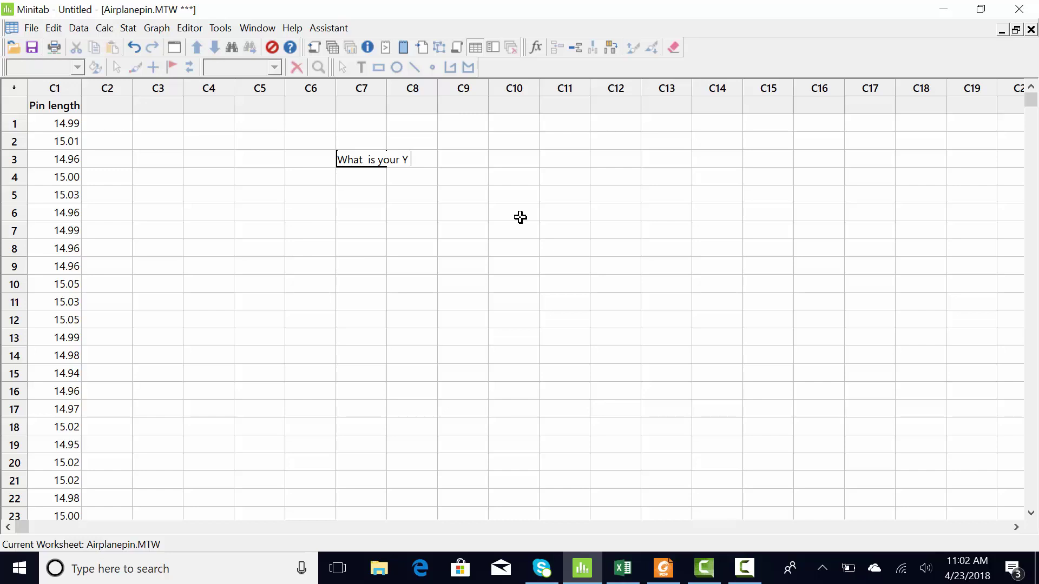
- Complete the row 3 note in column C7 as "What is your Y metric" and enter "What is the question you want to answer" in row 4
type("metric")
left_click(521, 217)
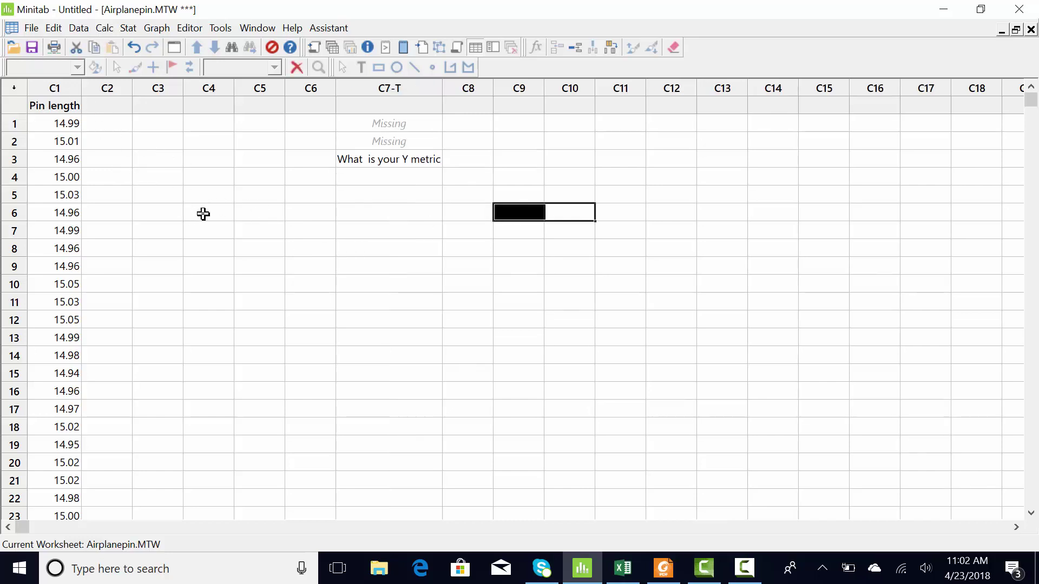
left_click(47, 88)
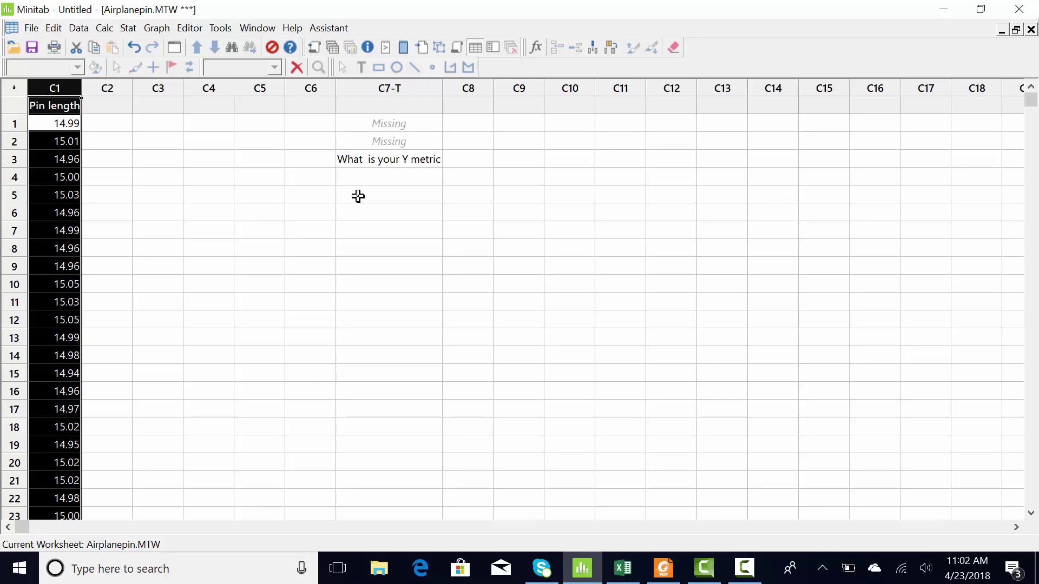
left_click(359, 177)
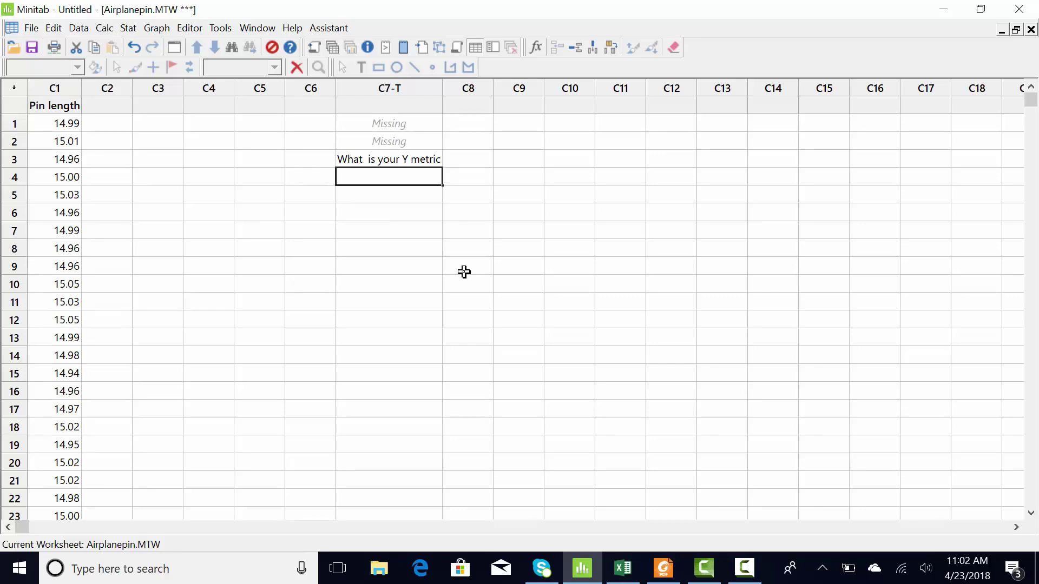
type("What is the")
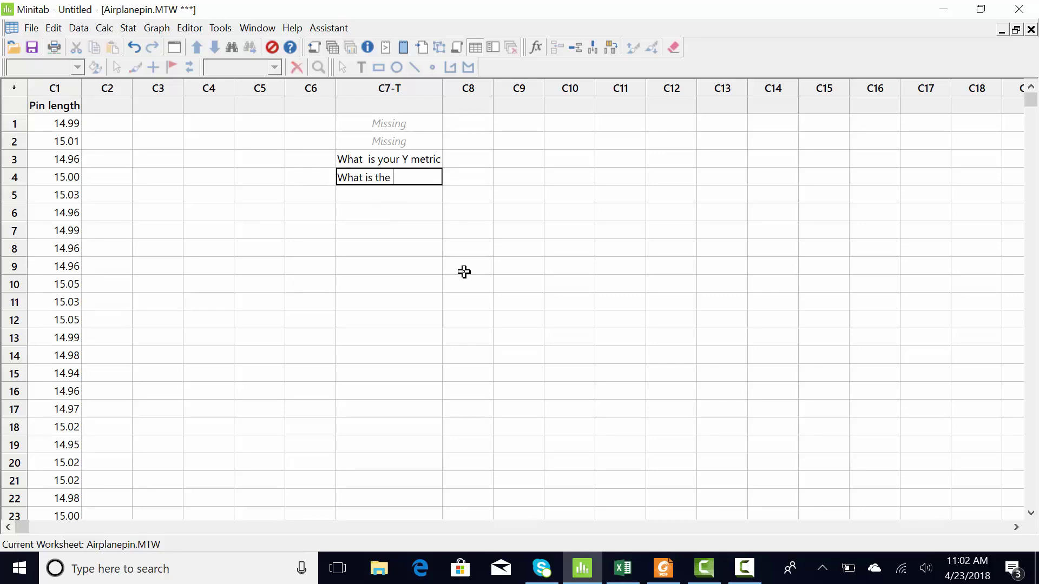
type(" question you want to answer")
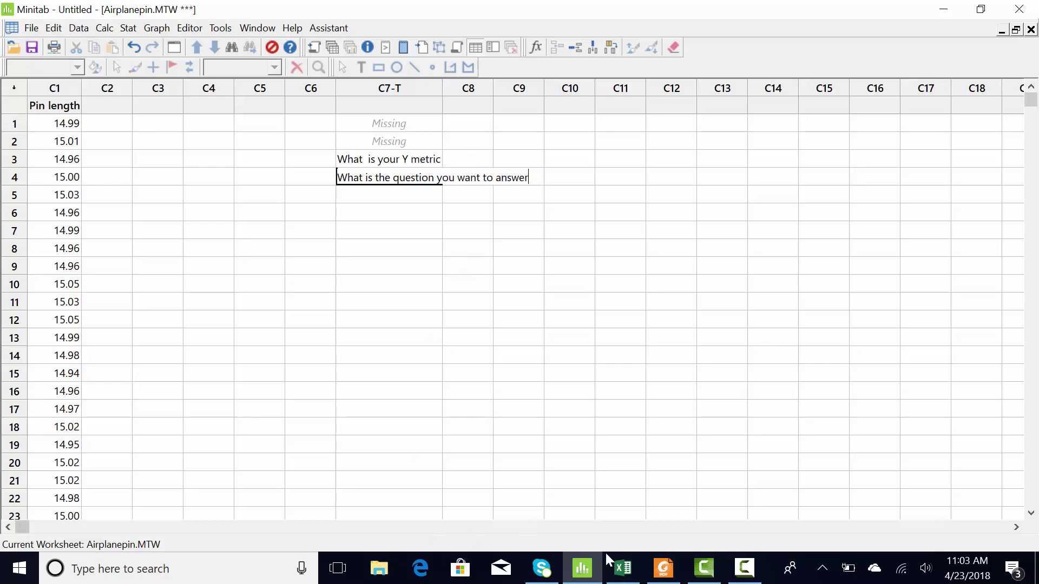
- Switch to Excel and look through the "is my data normal", "am I capable" and "Pareto % of total or AHA" sheets
left_click(623, 567)
left_click(228, 527)
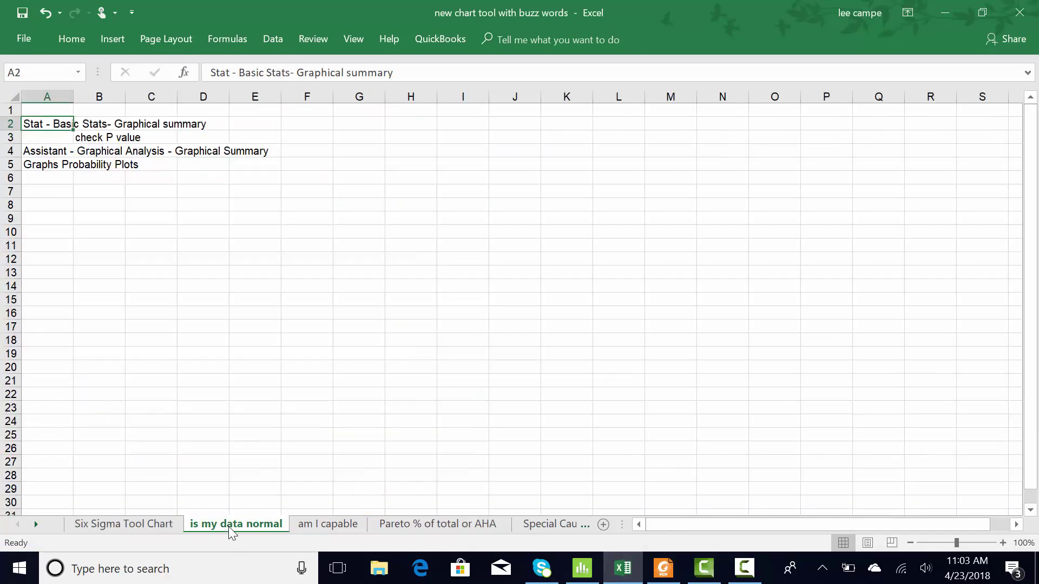
left_click(323, 527)
left_click(390, 525)
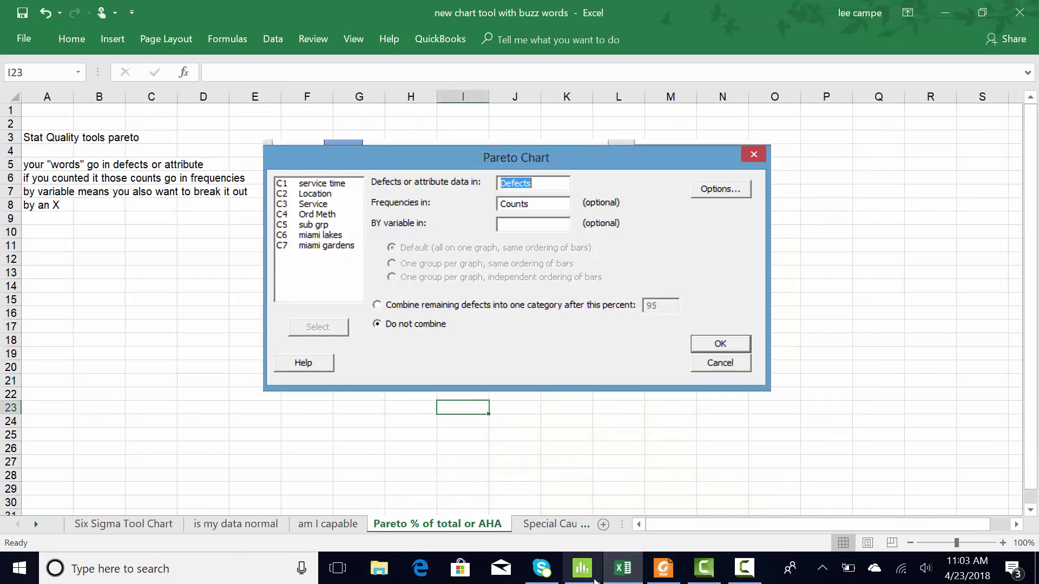
- Return to Minitab and enter "How are we doing?" in row 4 of column C8
left_click(592, 574)
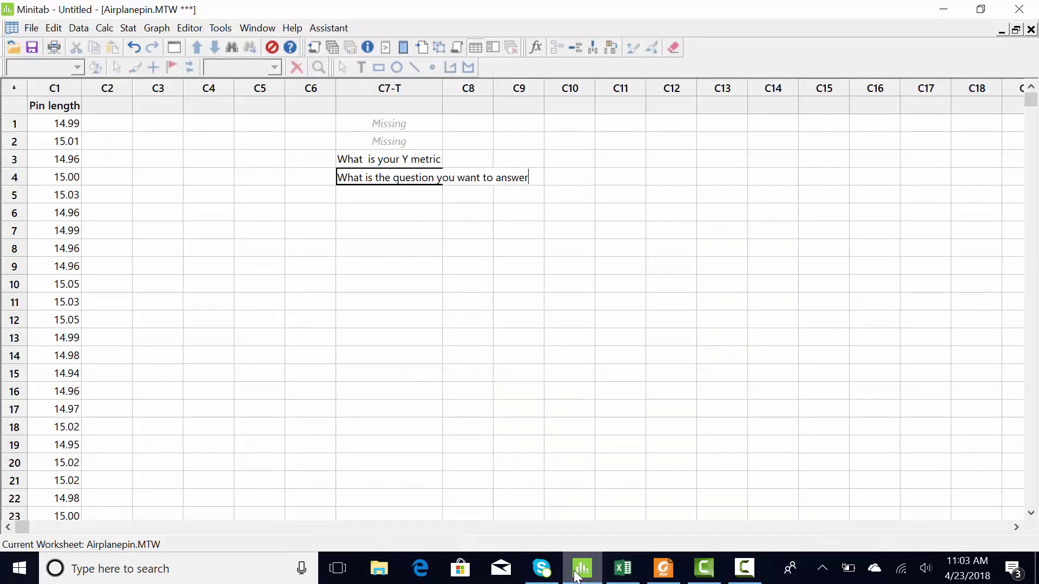
left_click(382, 196)
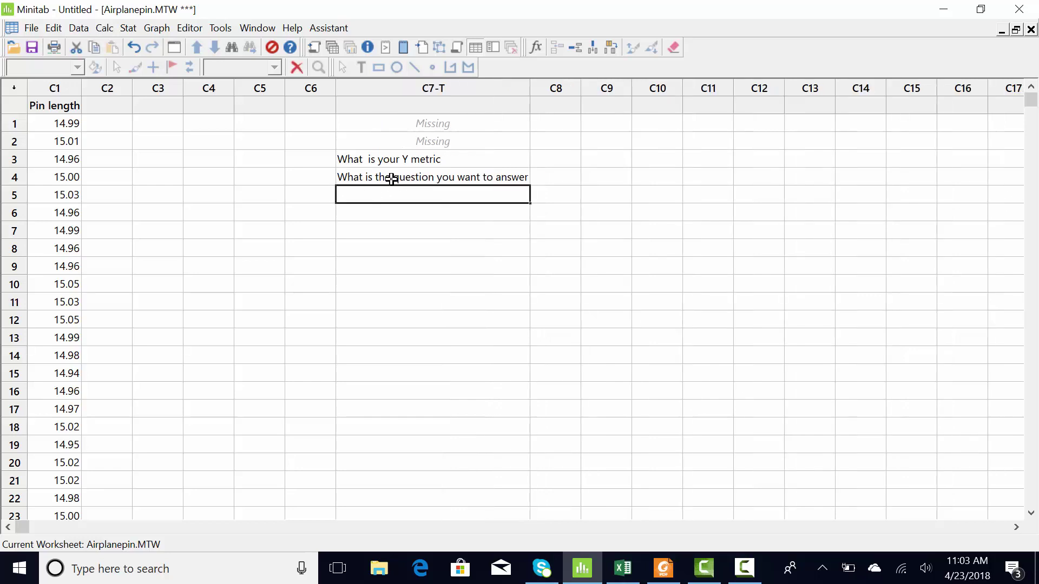
left_click(568, 178)
type("How are we doing?")
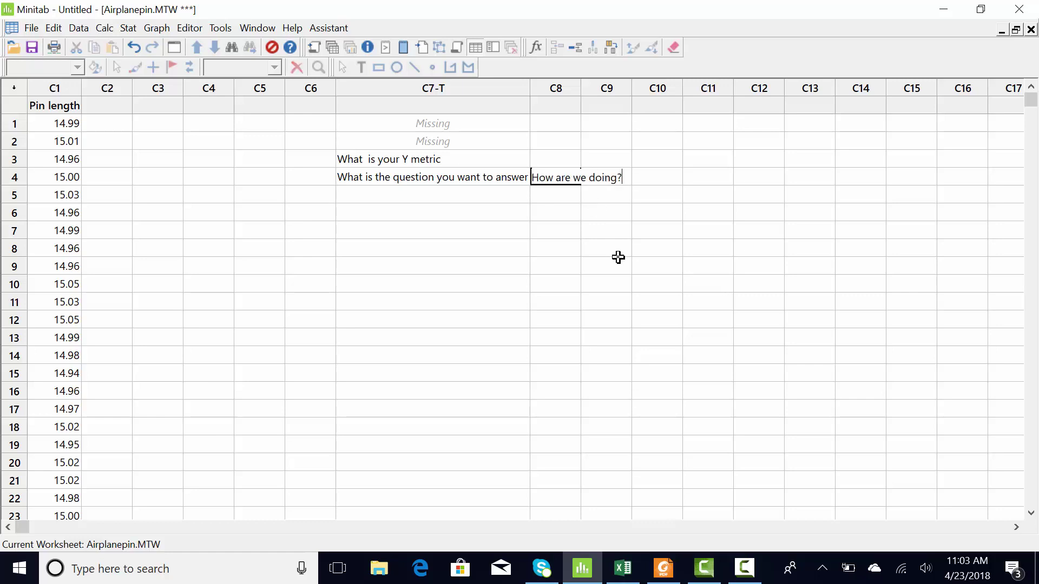
- Enter "Get the data to answer the question" in row 5 of column C7 and select the Pin length column
left_click(415, 195)
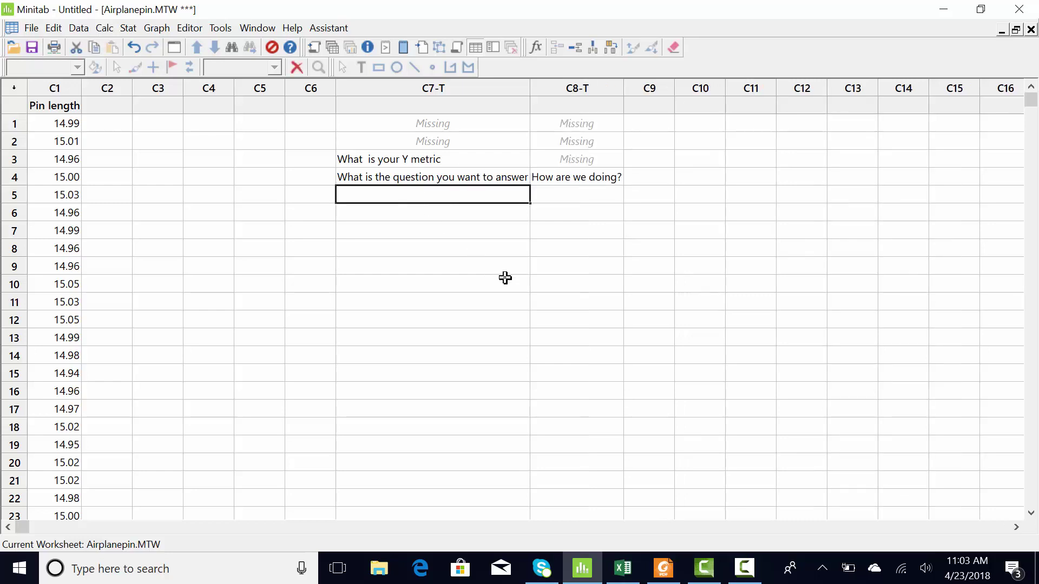
type("Get the da")
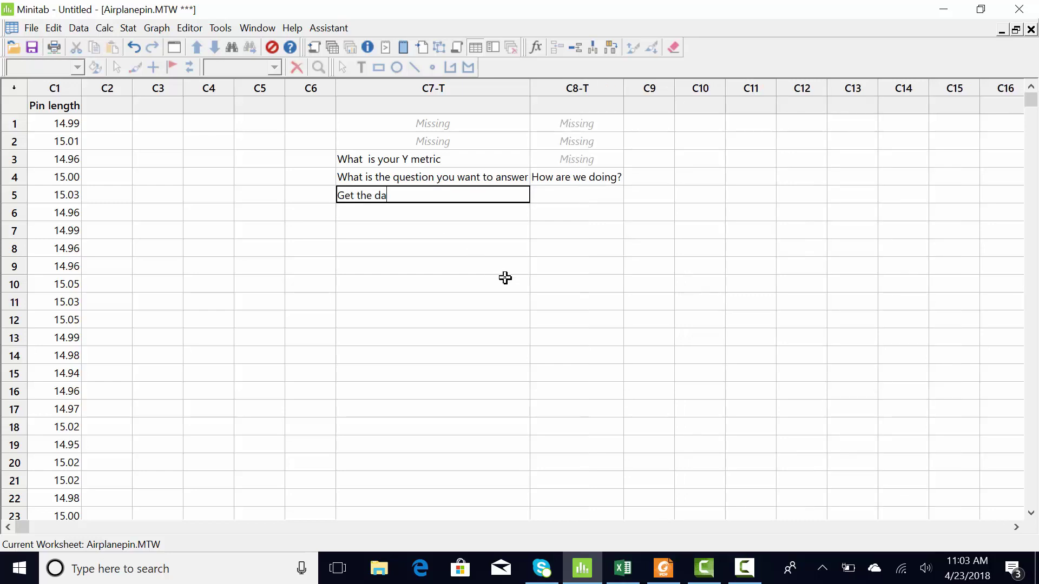
type("ta to answer the question")
left_click(491, 218)
left_click(460, 197)
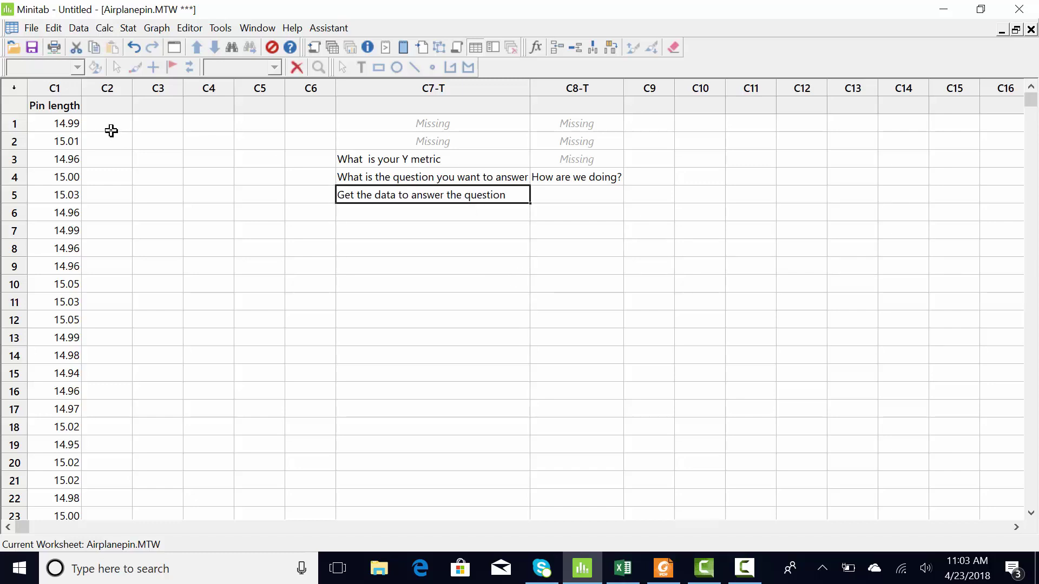
left_click(54, 88)
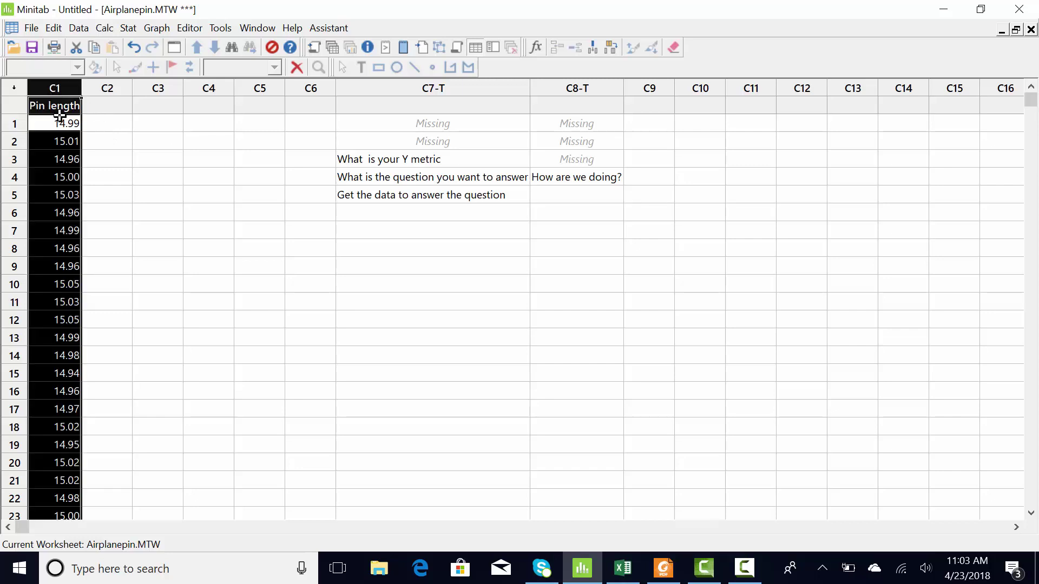
- Enter "Data collection - how it was collected?" in row 6 of column C7
left_click(439, 212)
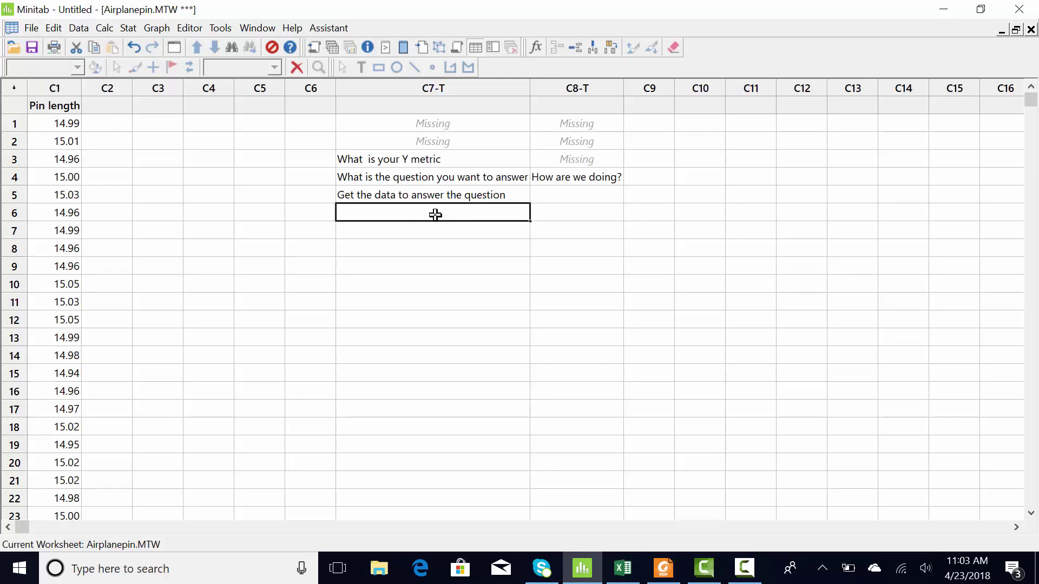
type("Data collection - how it was collected?")
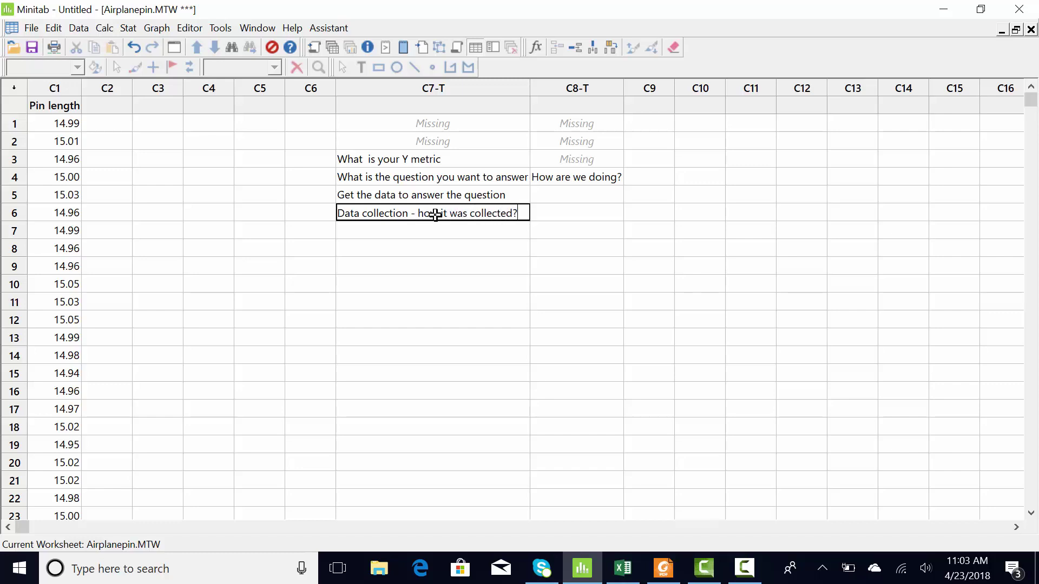
left_click(367, 229)
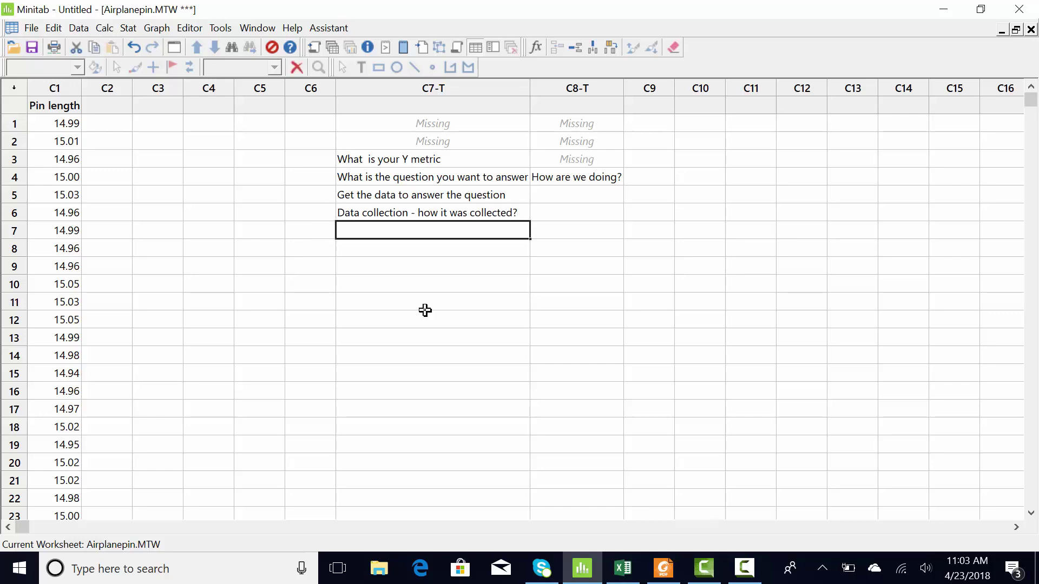
- Enter "Determine data type" in row 7 and "determine if its in time order" in row 8 of column C7
type("Determine data")
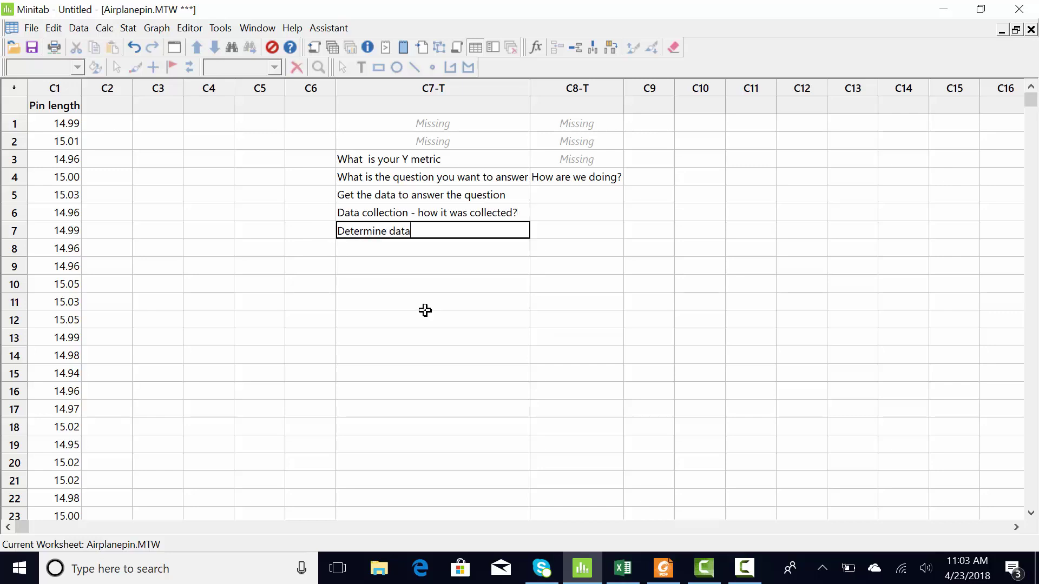
type(" type")
key("Return")
type("determine if its")
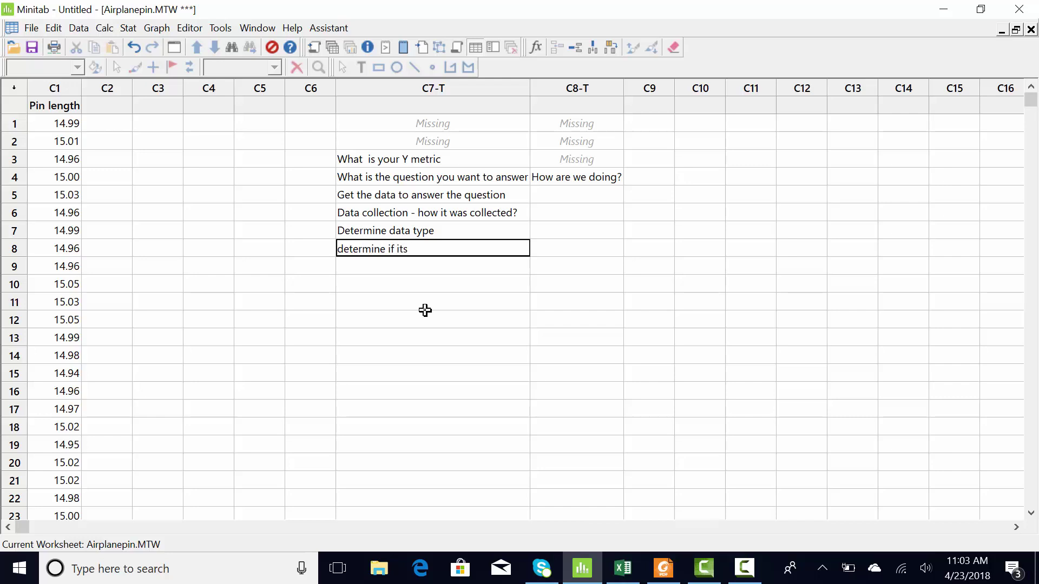
type("in time order")
left_click(424, 283)
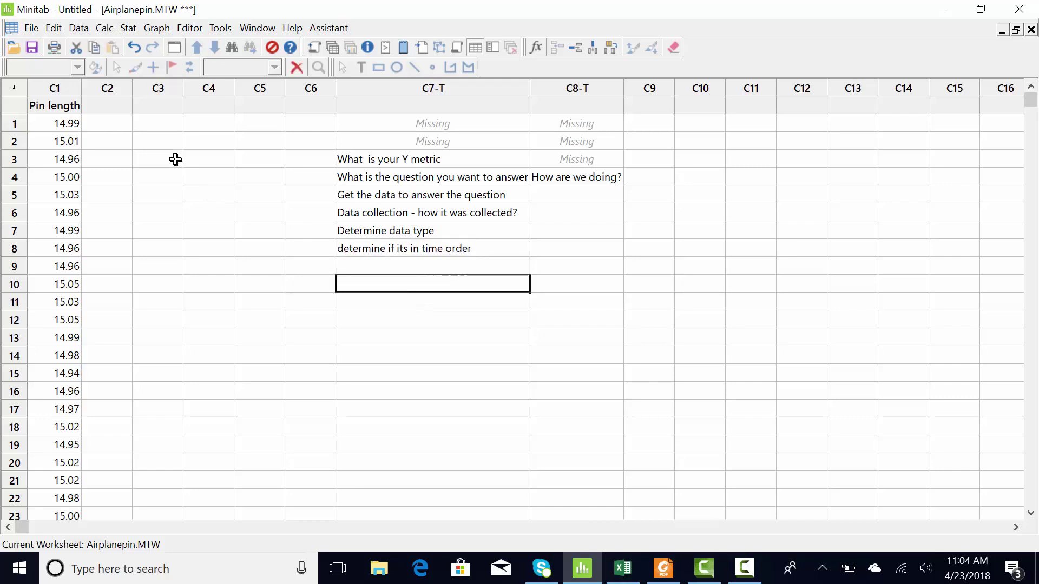
- Look through the Pin length column from its first value to its last, in row 100
left_click(44, 97)
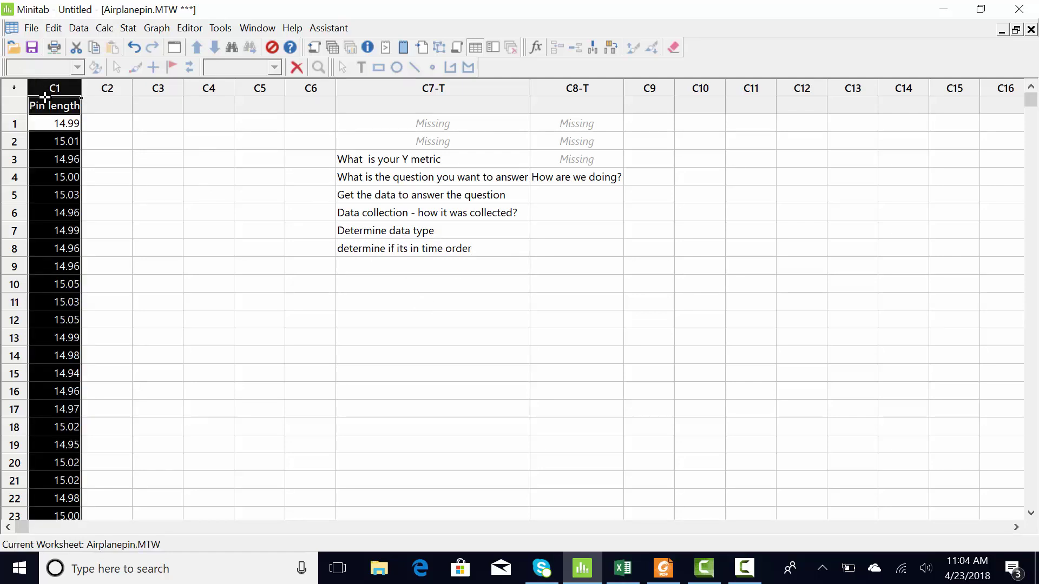
scroll(65, 227, "down", 18)
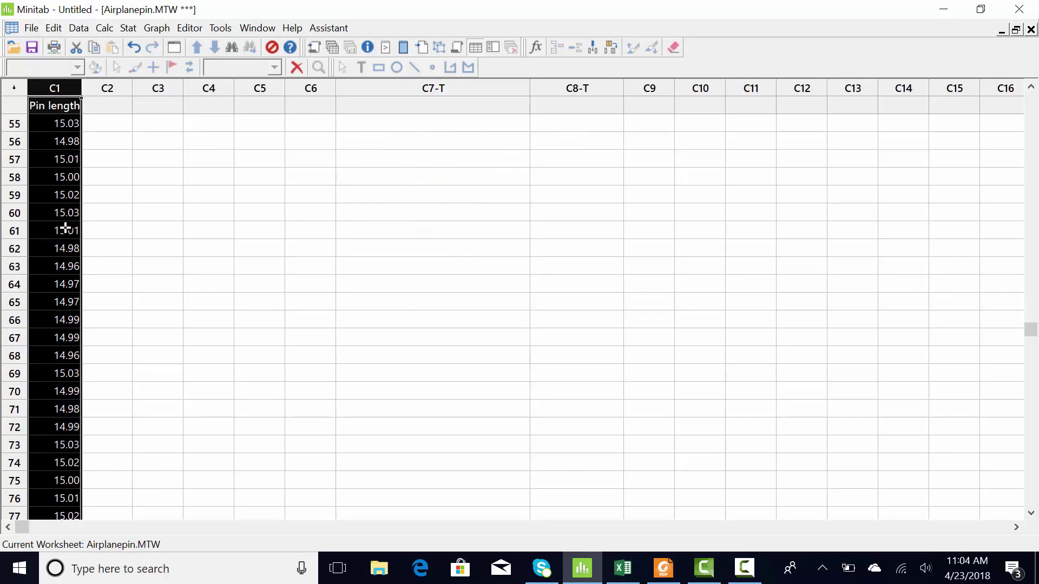
scroll(65, 228, "down", 10)
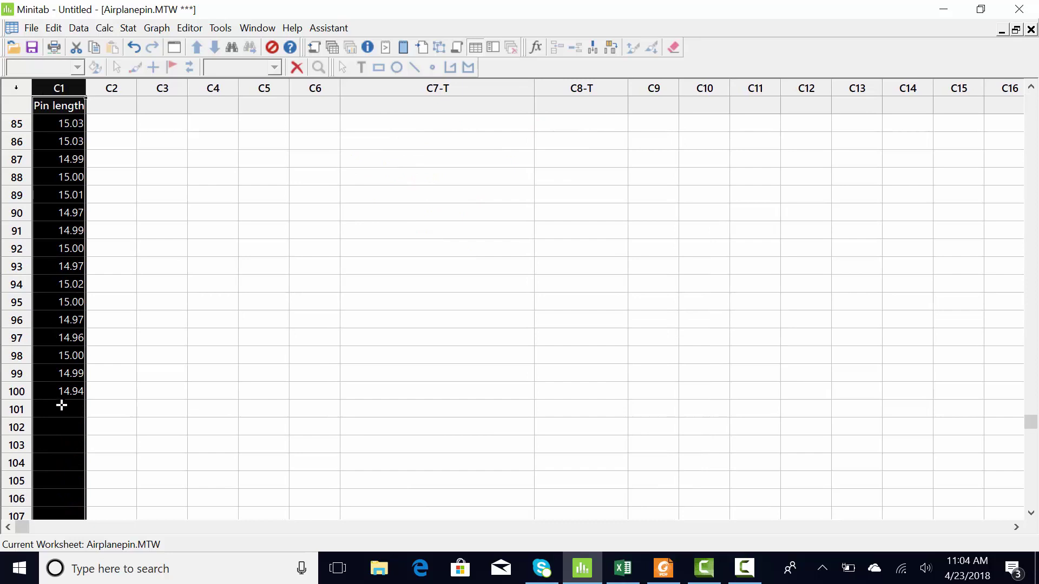
left_click(58, 394)
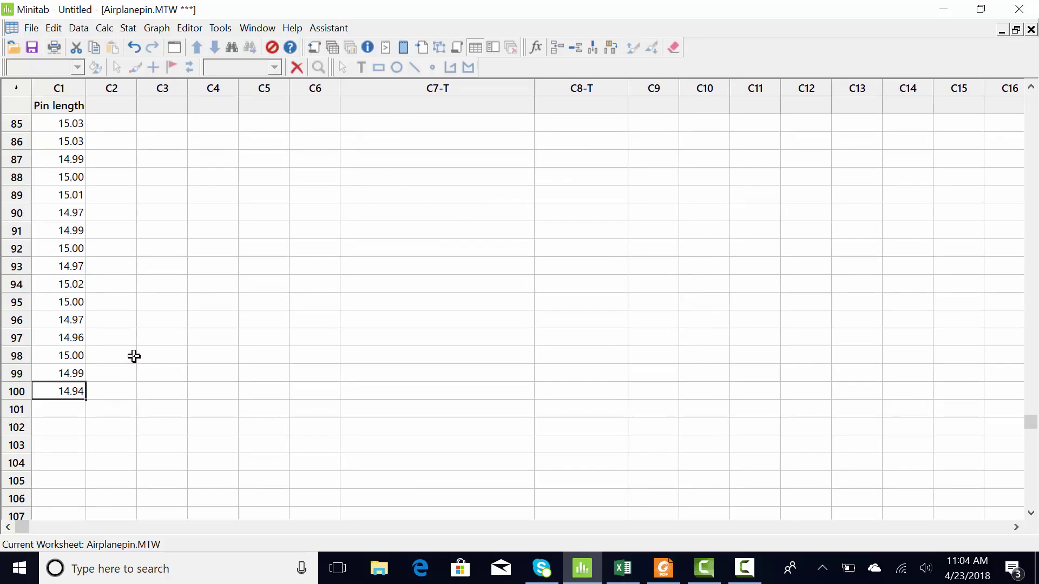
scroll(134, 351, "up", 20)
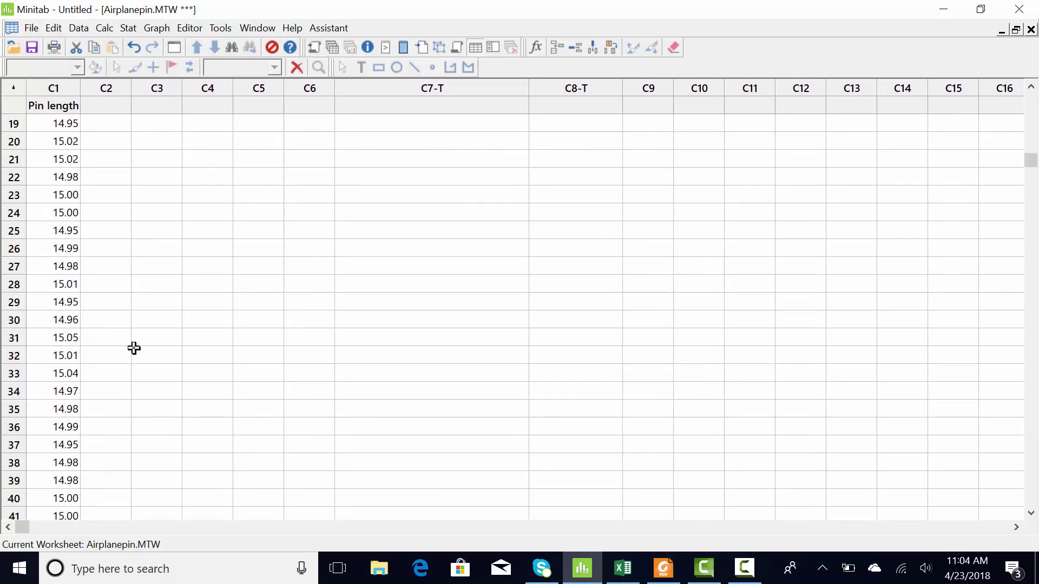
scroll(134, 348, "up", 1)
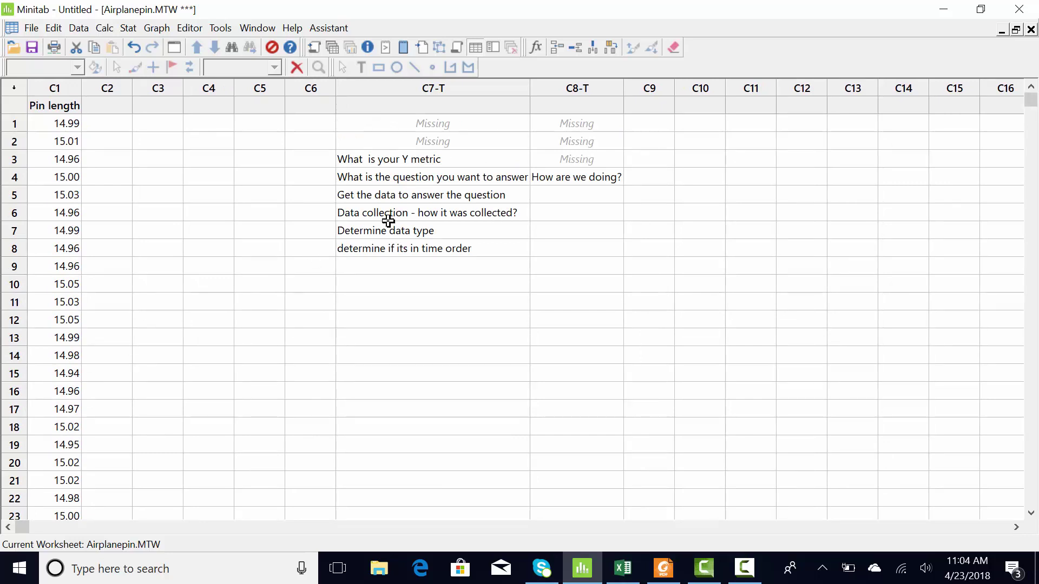
- Examine the first five Pin length values as a possible time-ordered sequence
left_click(66, 124)
left_click(68, 141)
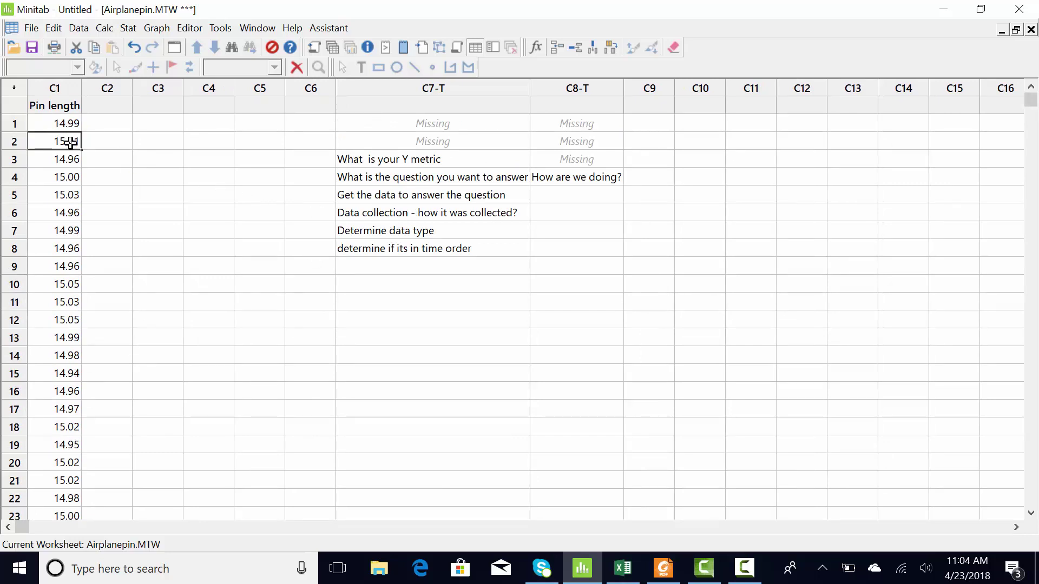
left_click(73, 160)
left_click(73, 177)
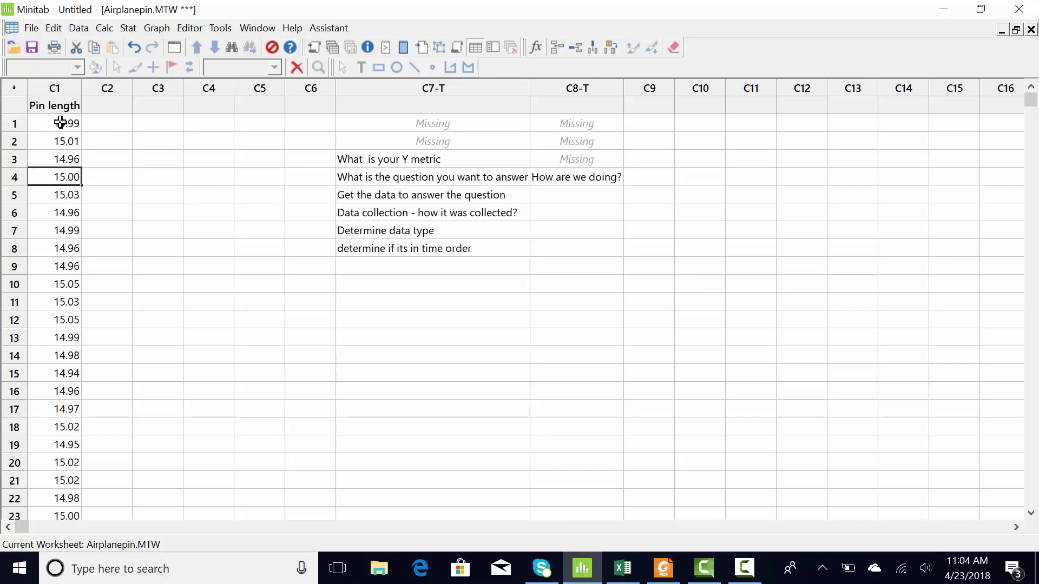
left_click_drag(60, 123, 72, 194)
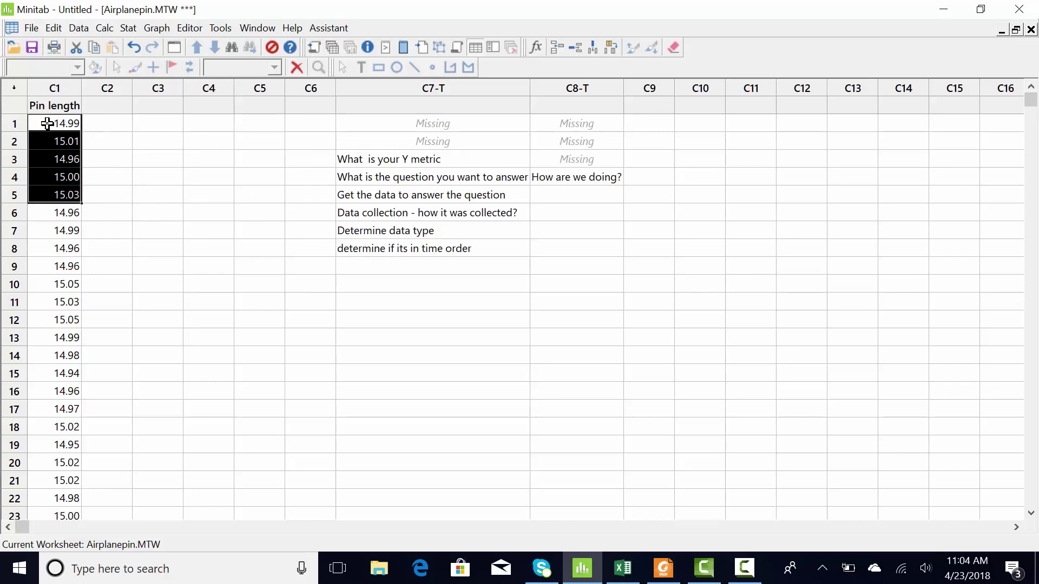
left_click_drag(48, 123, 49, 190)
left_click(401, 269)
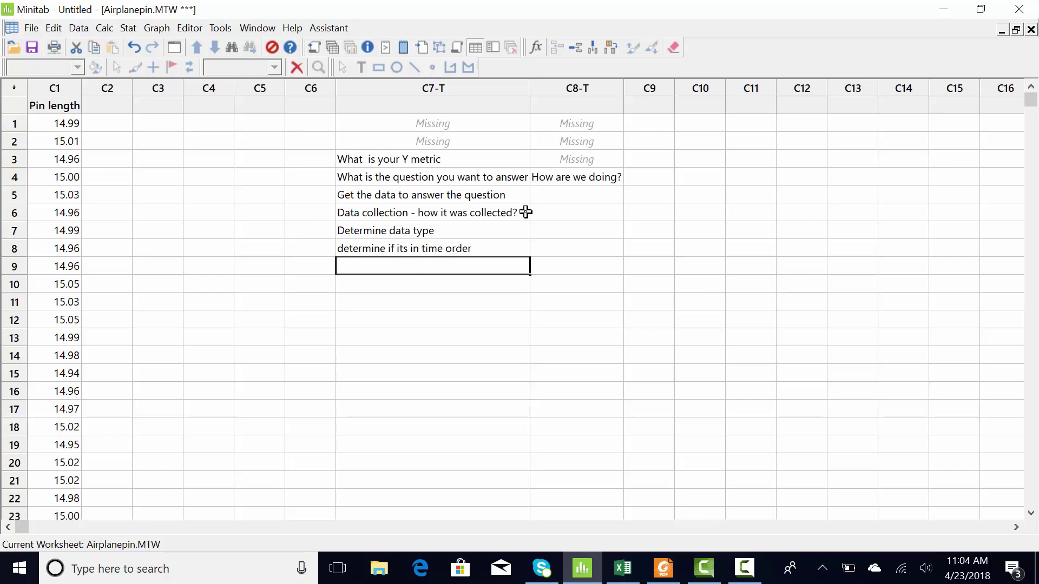
- Review the "How are we doing?" question, and switch to Excel to check the Six Sigma Tool Chart's Continuous row and Graphical Summary entry
left_click(568, 180)
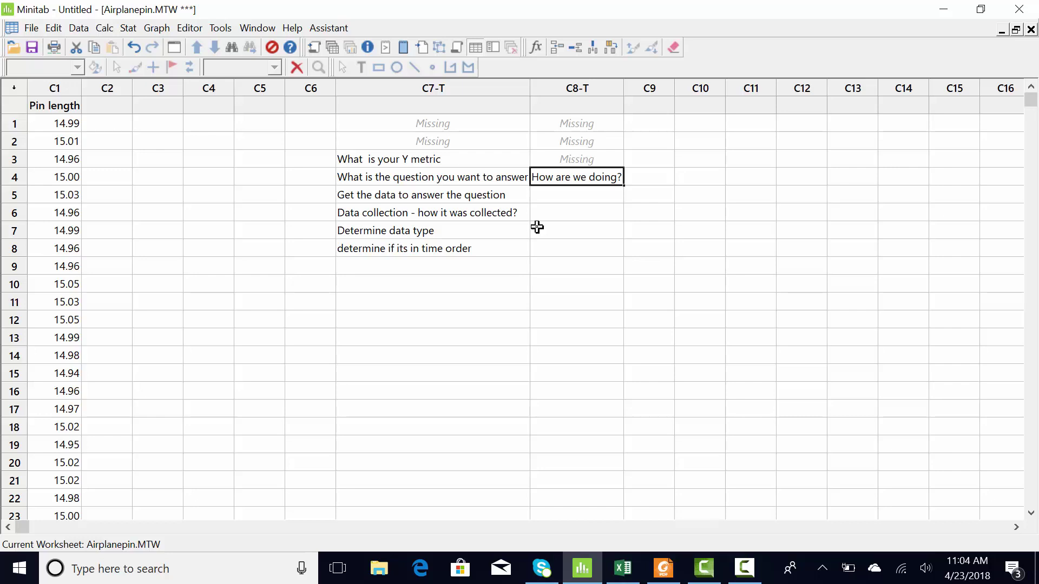
left_click(631, 578)
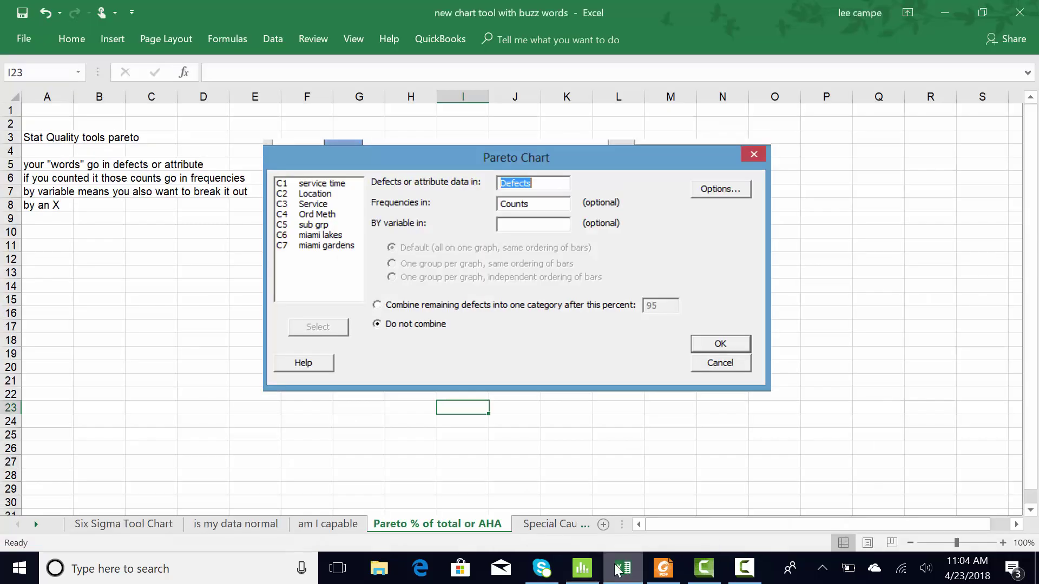
left_click(134, 525)
scroll(119, 467, "down", 3)
scroll(124, 454, "up", 1)
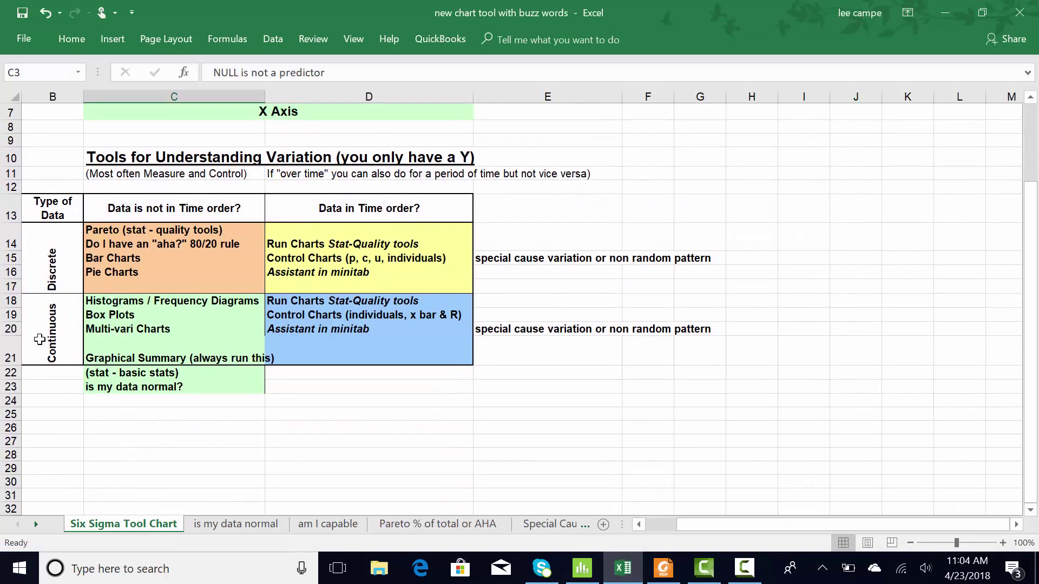
left_click(49, 321)
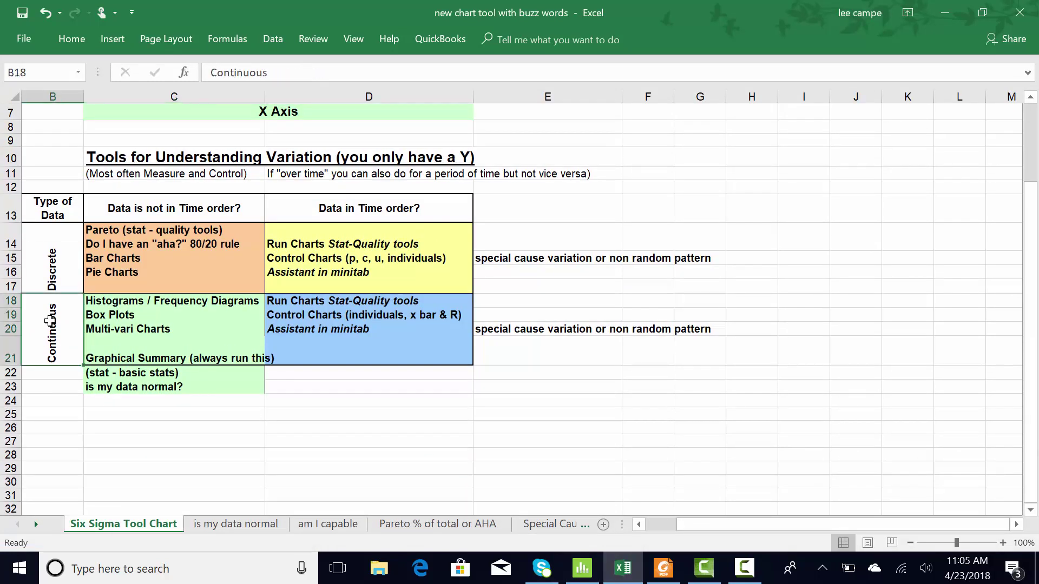
left_click(123, 364)
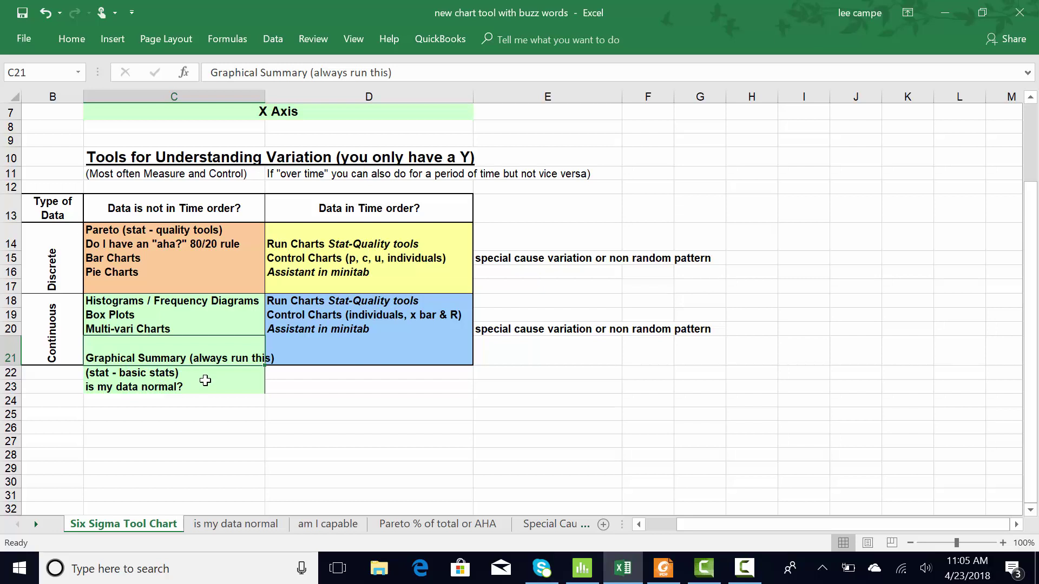
- Switch to Foxit Reader and look through the Minitab roadmap PDF, examining the Measure Phase tools for continuous data
left_click(663, 568)
scroll(458, 342, "up", 2)
scroll(458, 342, "up", 2)
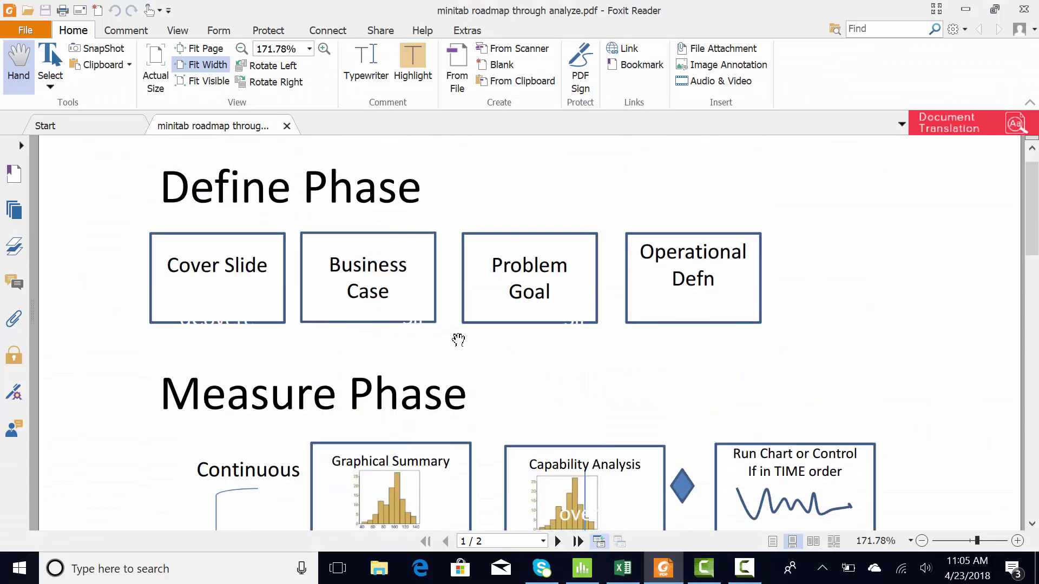
scroll(458, 341, "down", 7)
scroll(460, 340, "down", 5)
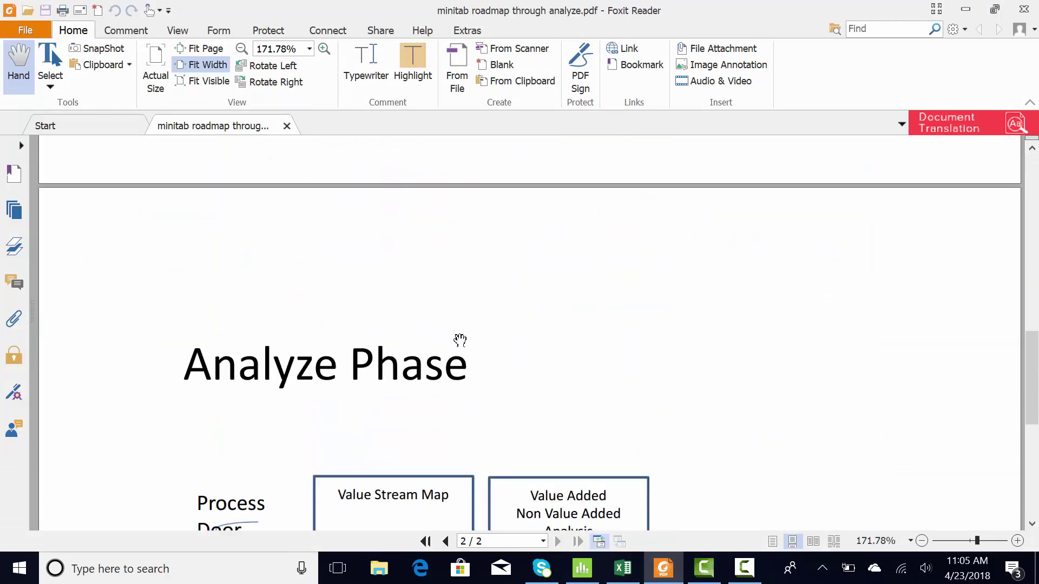
scroll(460, 340, "up", 6)
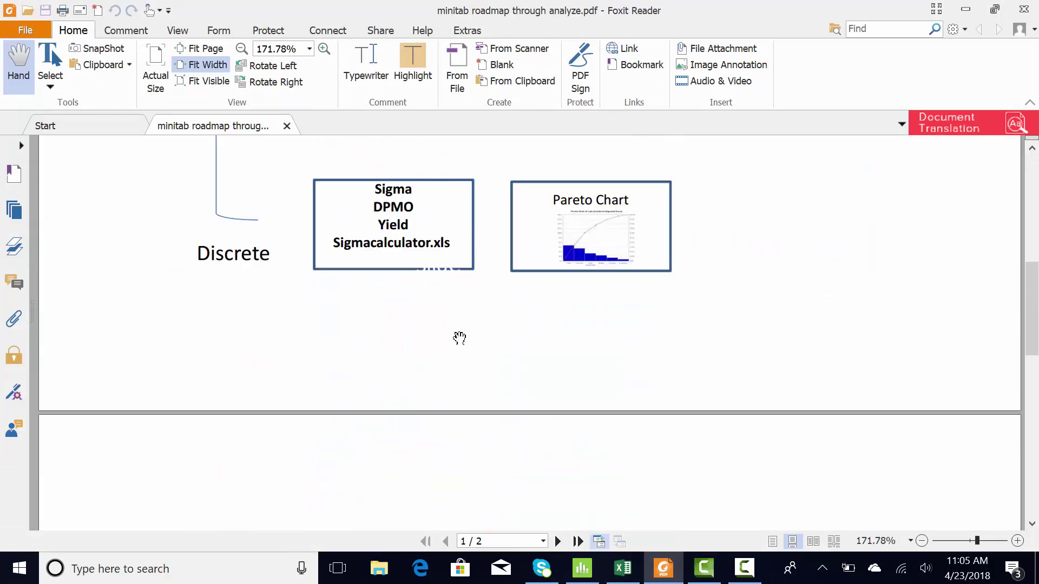
scroll(262, 236, "up", 1)
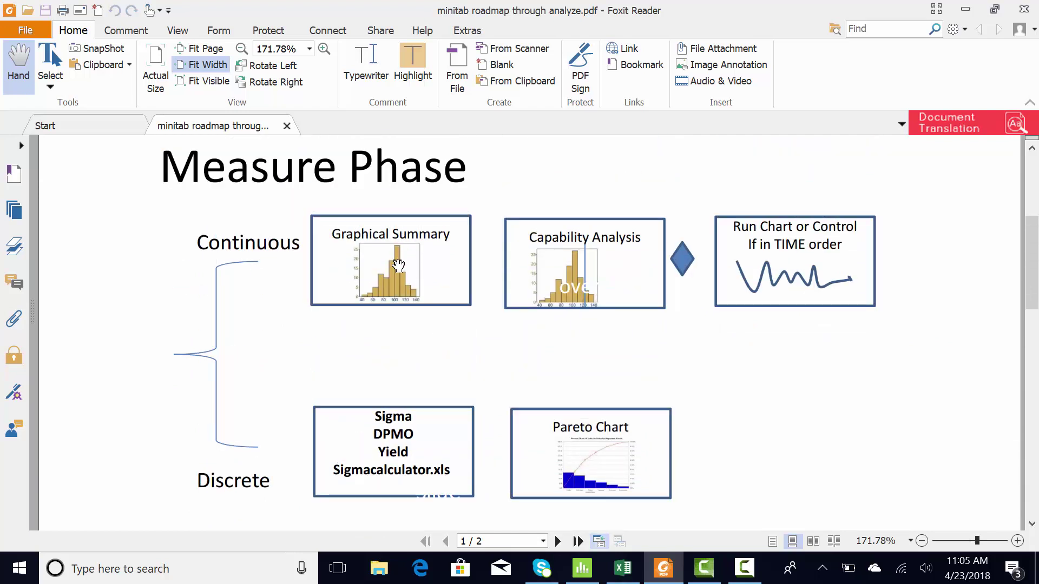
- Switch back to Excel and consult the "is my data normal" sheet for the ways to run a Graphical Summary
left_click(582, 568)
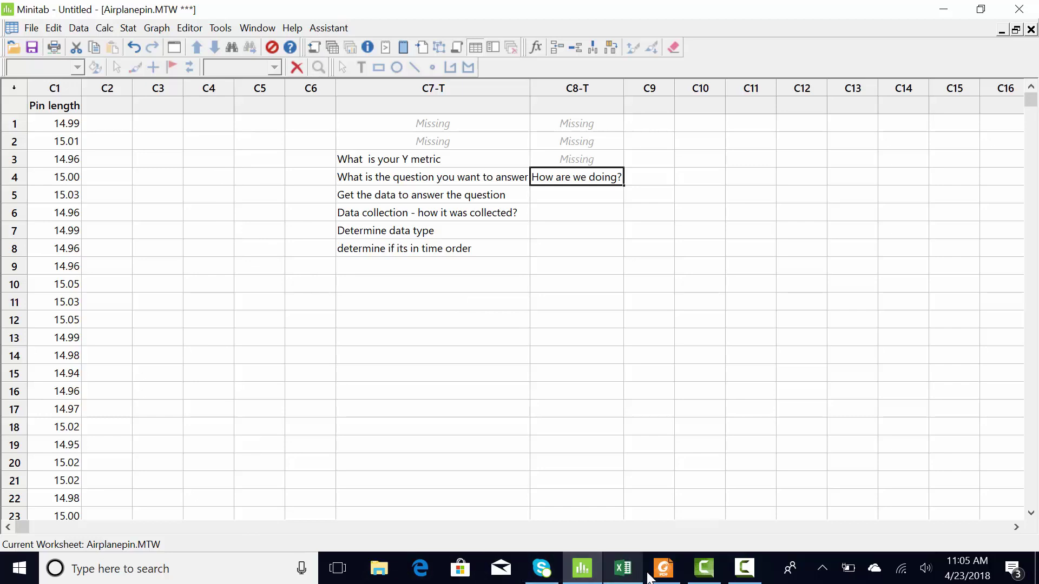
left_click(622, 568)
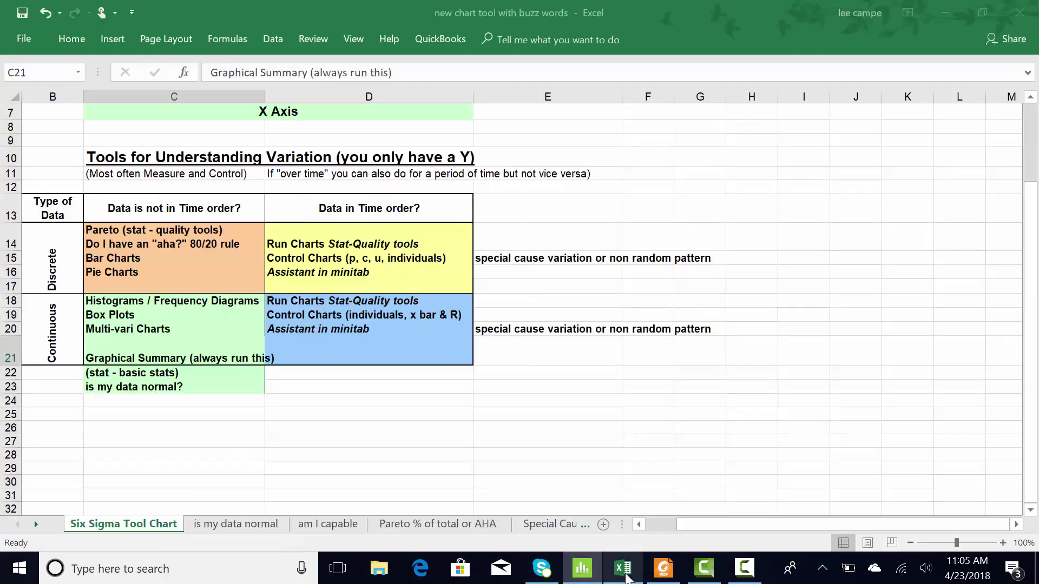
left_click(223, 528)
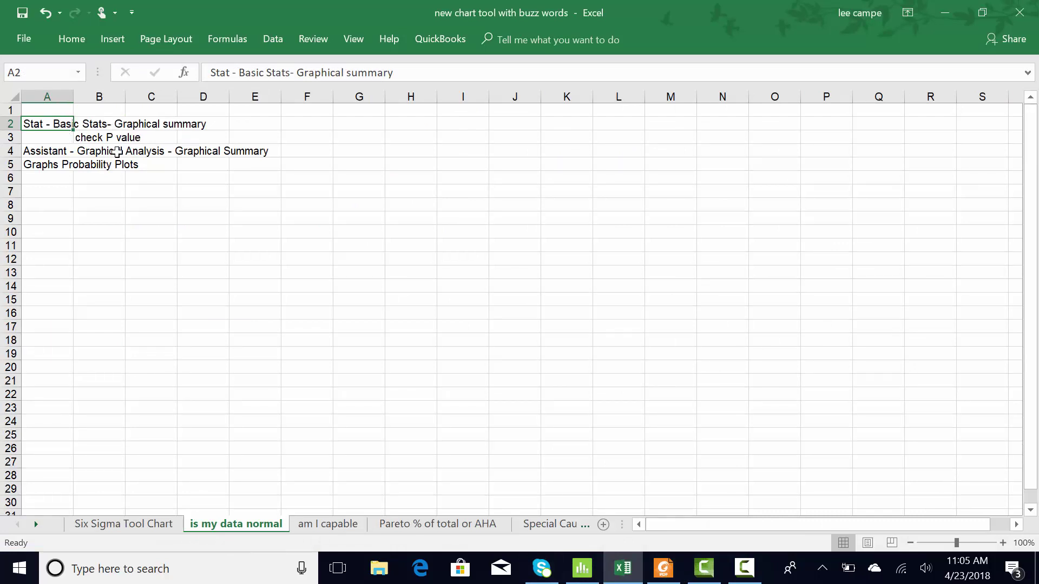
left_click(124, 524)
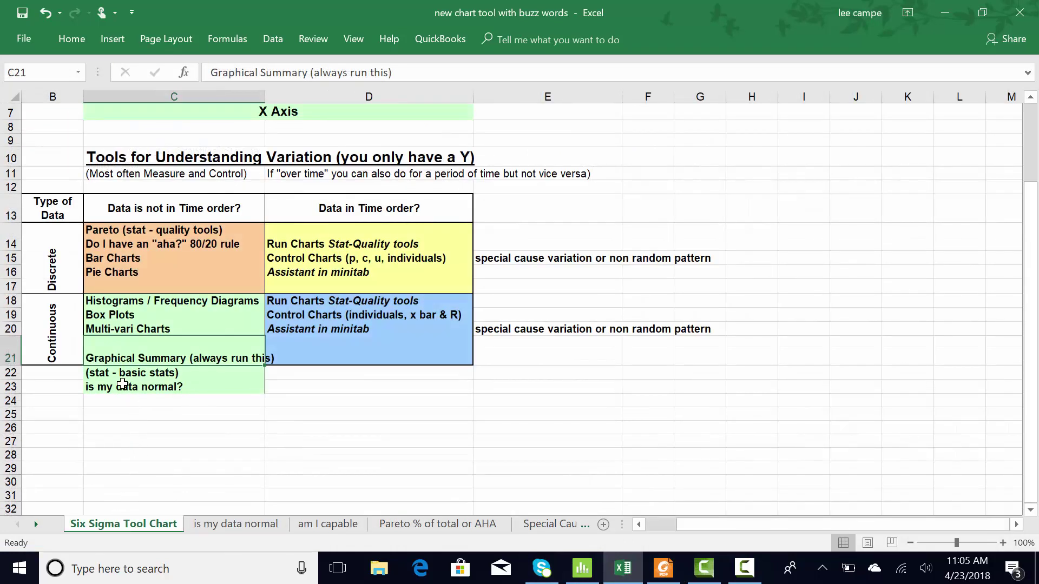
left_click(255, 523)
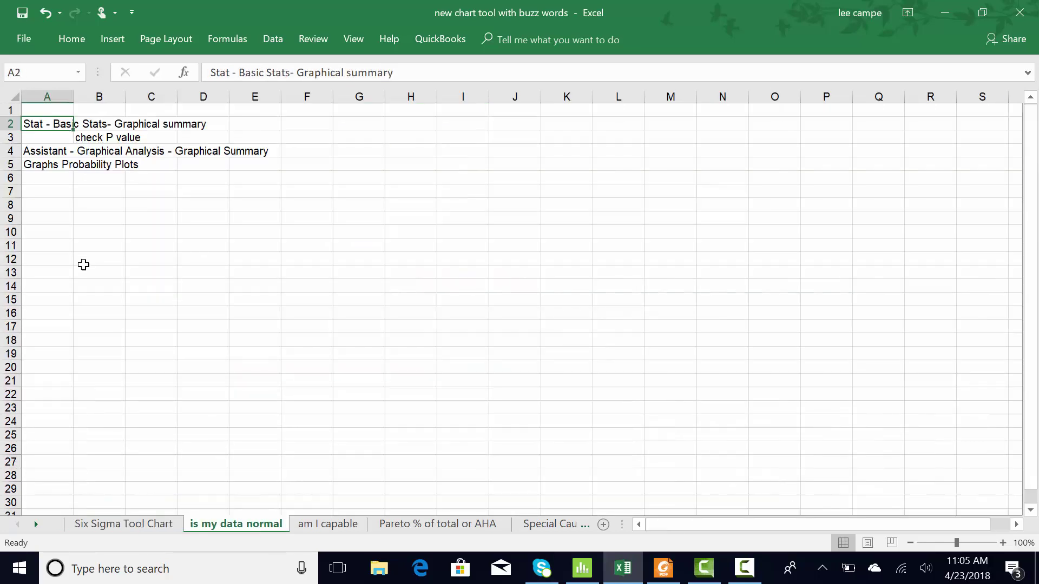
left_click(53, 154)
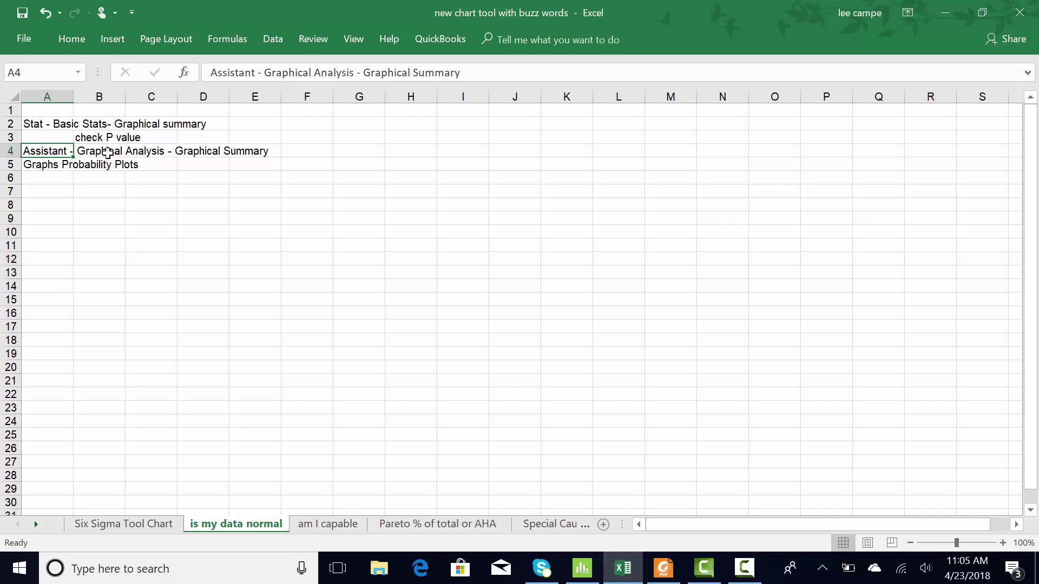
- Return to Minitab and create a basic statistics Graphical Summary with Pin length as the variable and no By variable
left_click(581, 569)
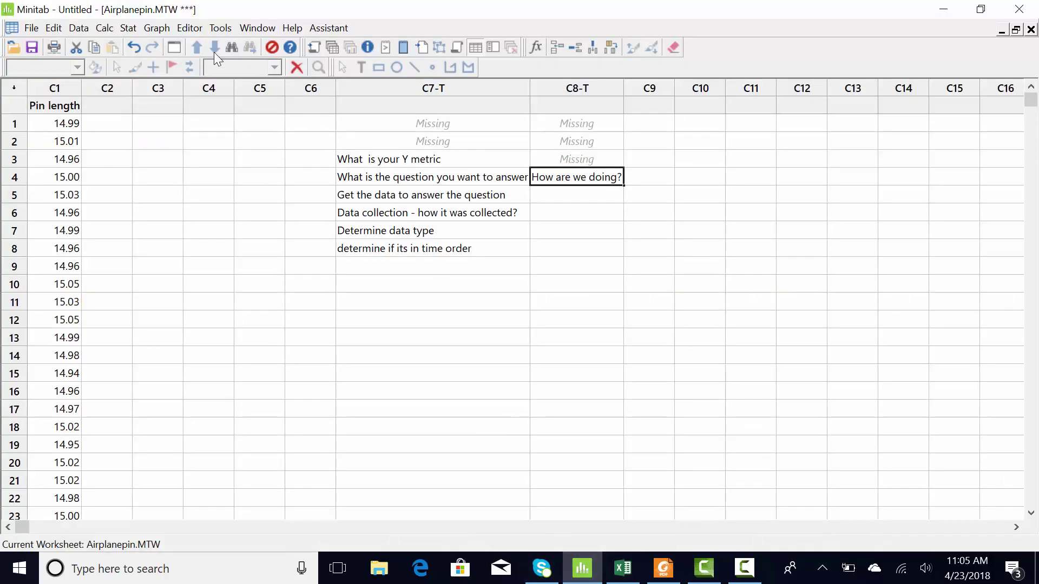
left_click(129, 29)
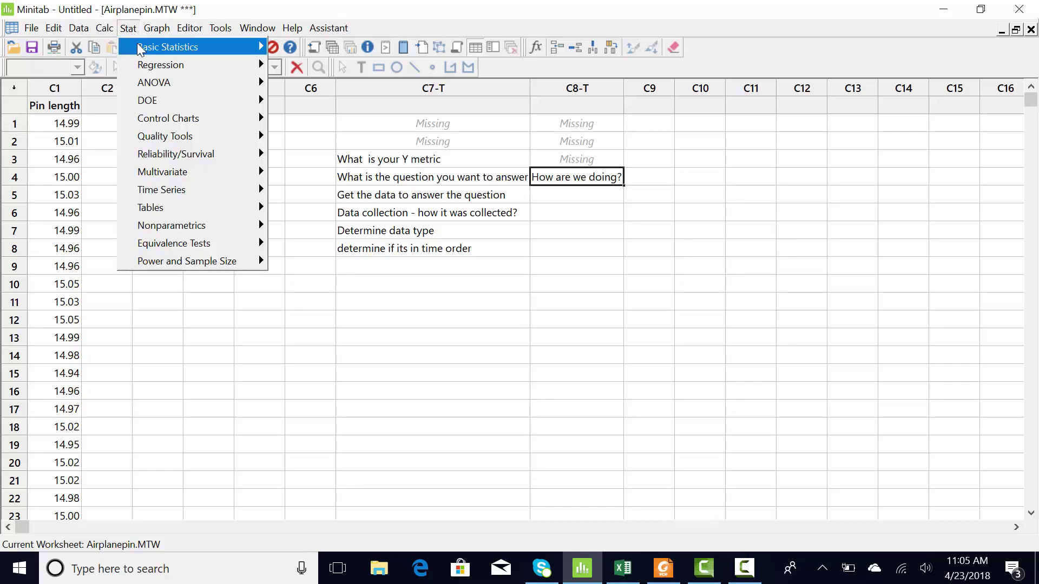
mouse_move(140, 50)
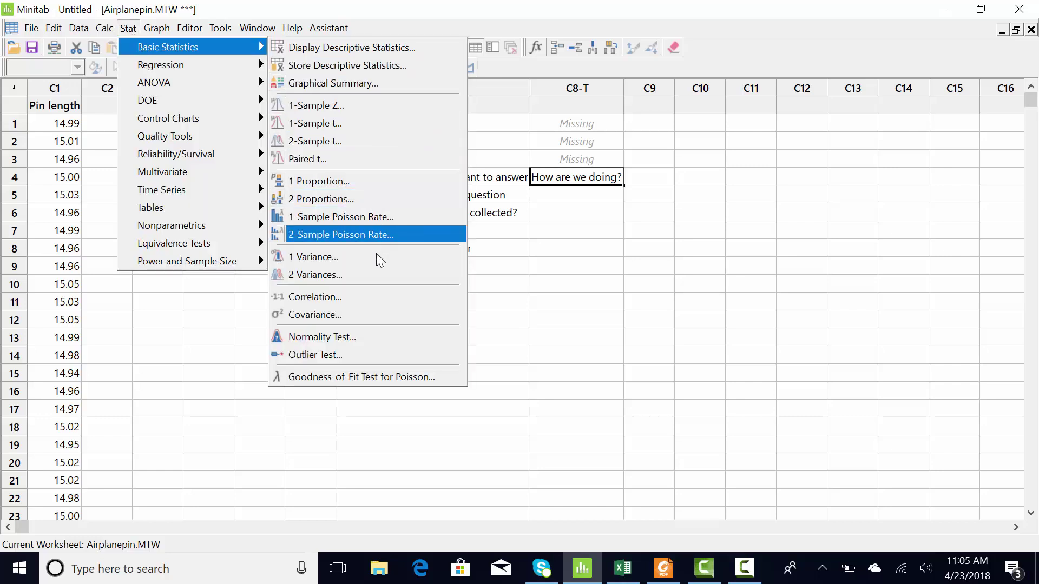
left_click(365, 88)
left_click(418, 186)
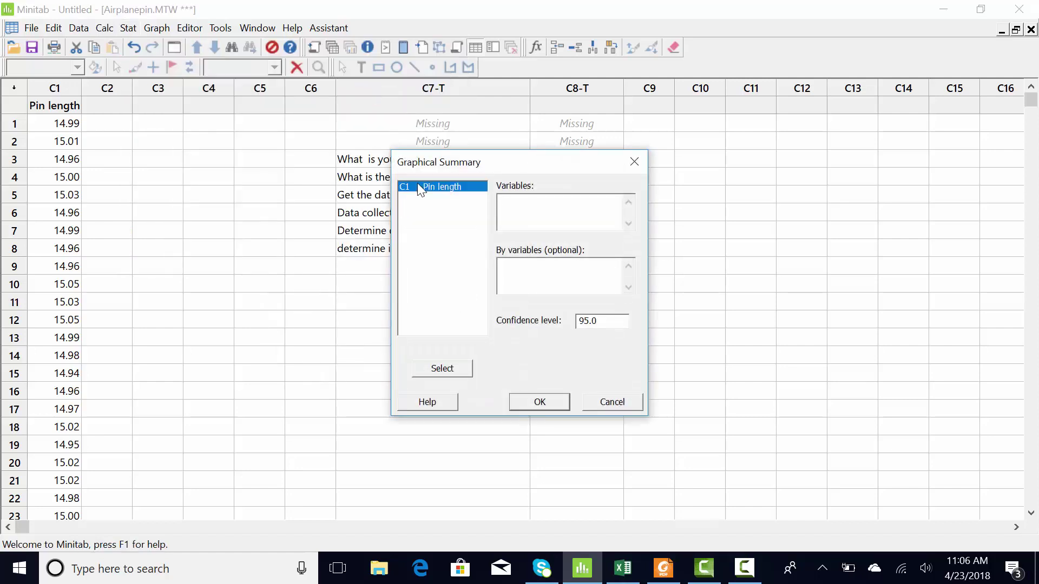
double_click(417, 186)
left_click(525, 272)
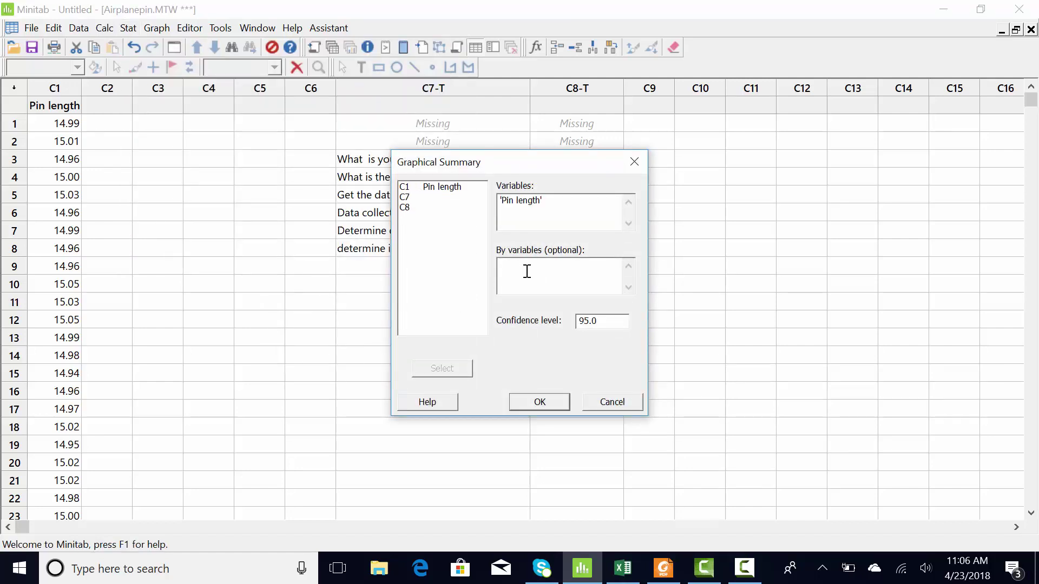
left_click(523, 200)
left_click(539, 263)
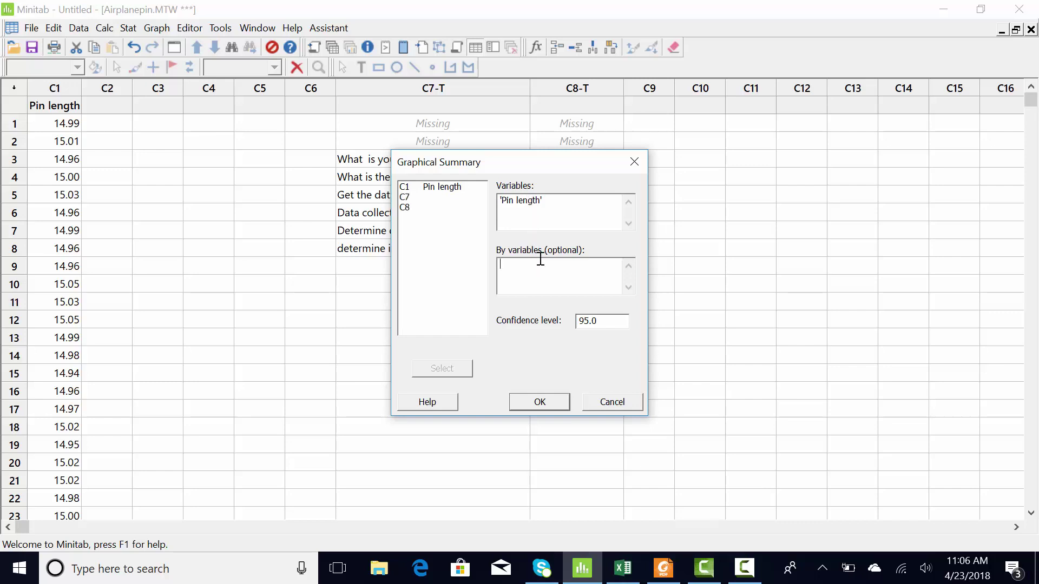
left_click(533, 201)
left_click(535, 273)
left_click(530, 401)
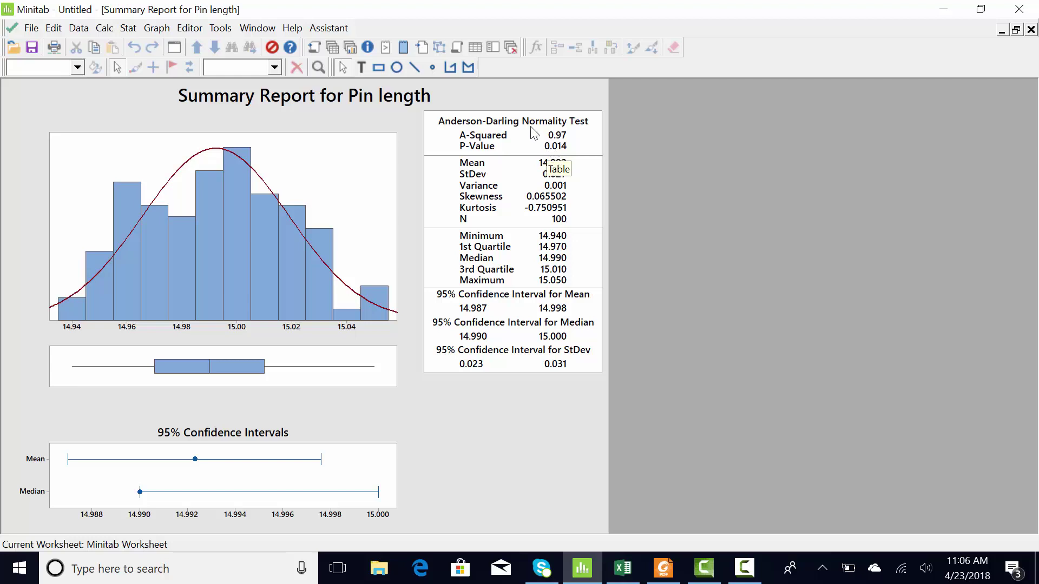
- Open the online help for the report's statistics table and read how to interpret the key results of a Graphical Summary
left_click(593, 113)
right_click(588, 126)
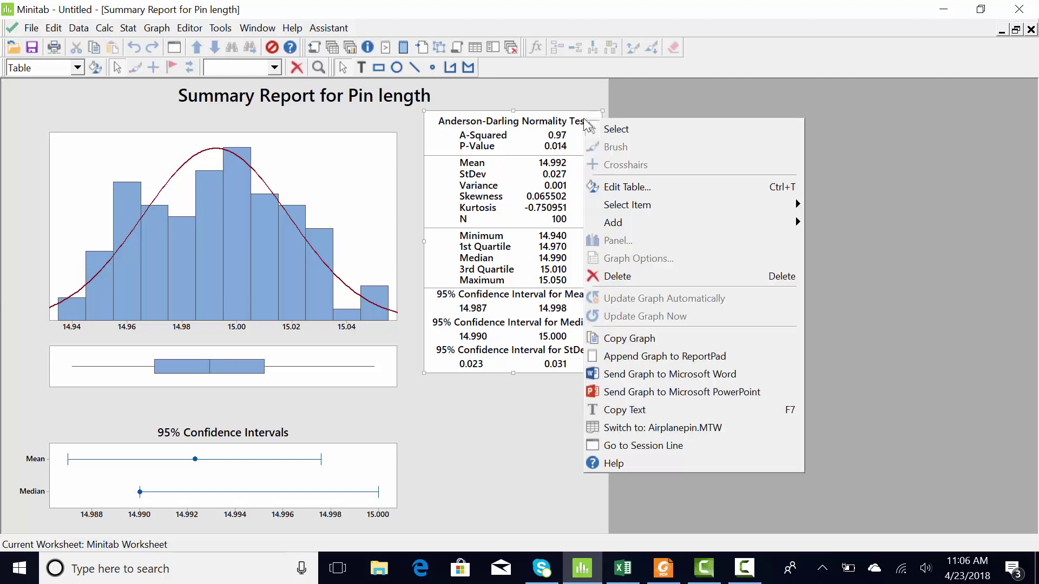
left_click(642, 466)
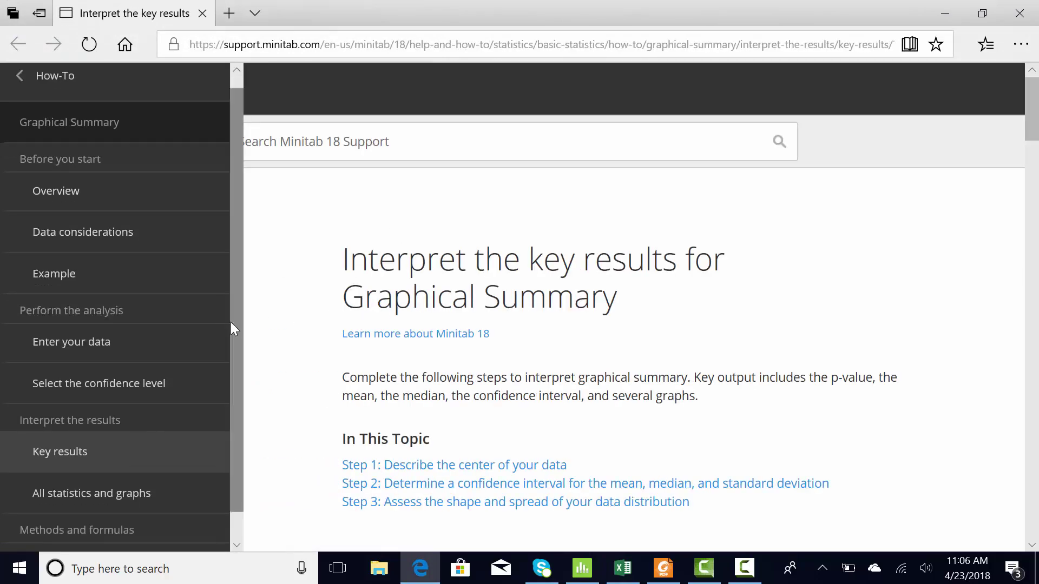
scroll(281, 323, "down", 5)
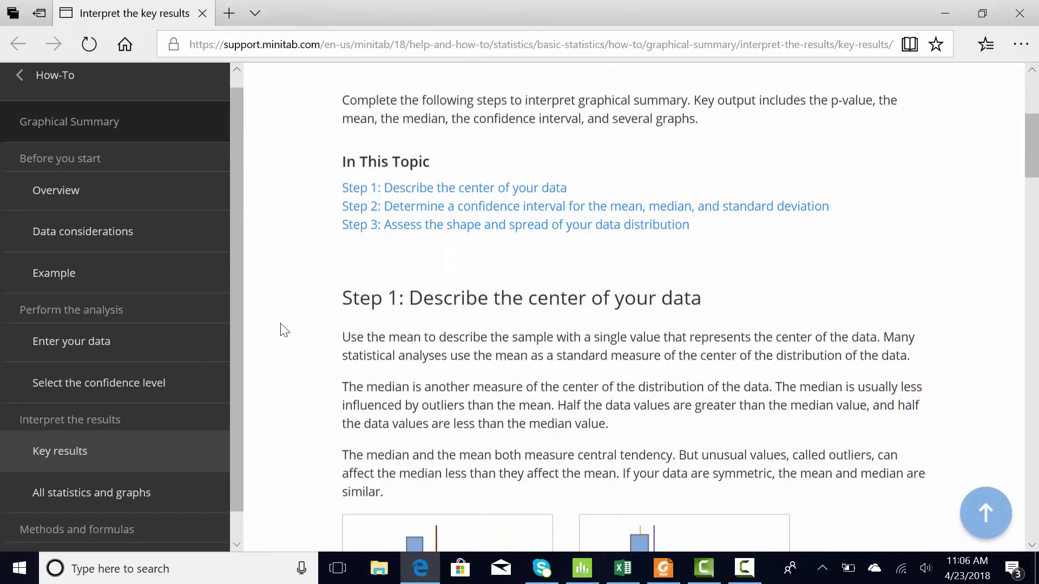
scroll(282, 329, "down", 8)
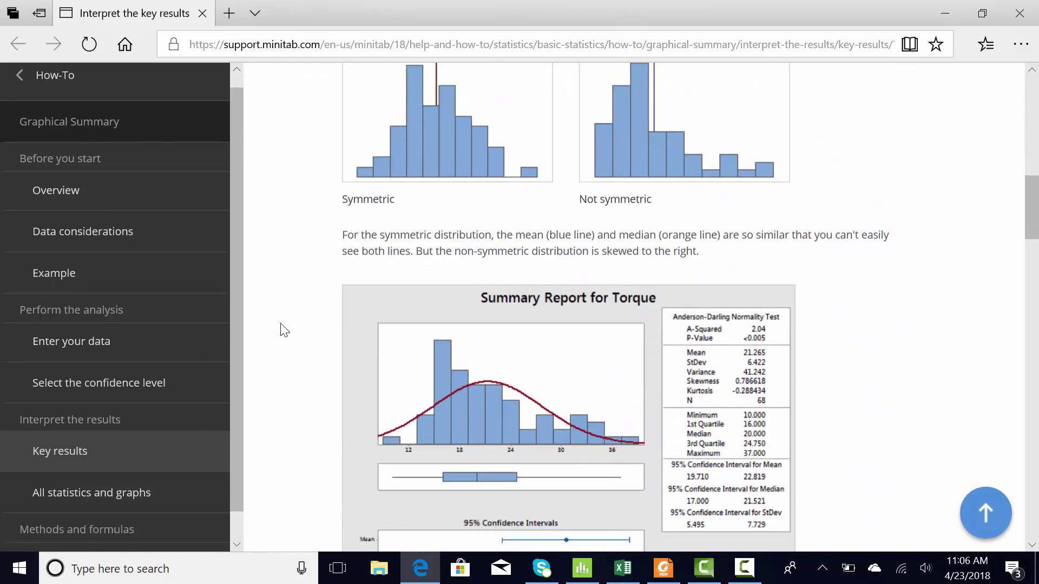
scroll(282, 330, "down", 3)
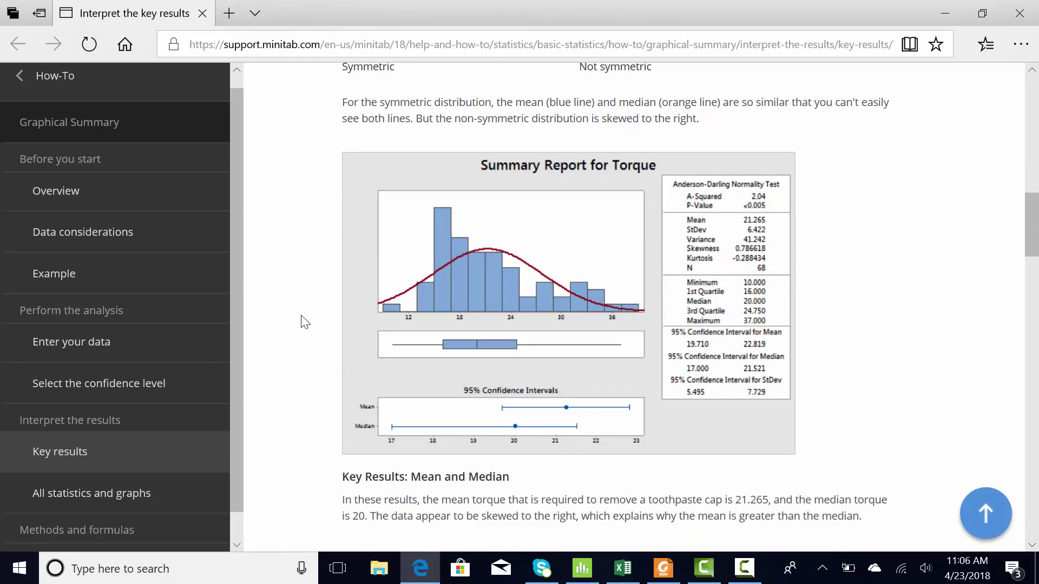
scroll(305, 323, "down", 2)
scroll(305, 323, "down", 7)
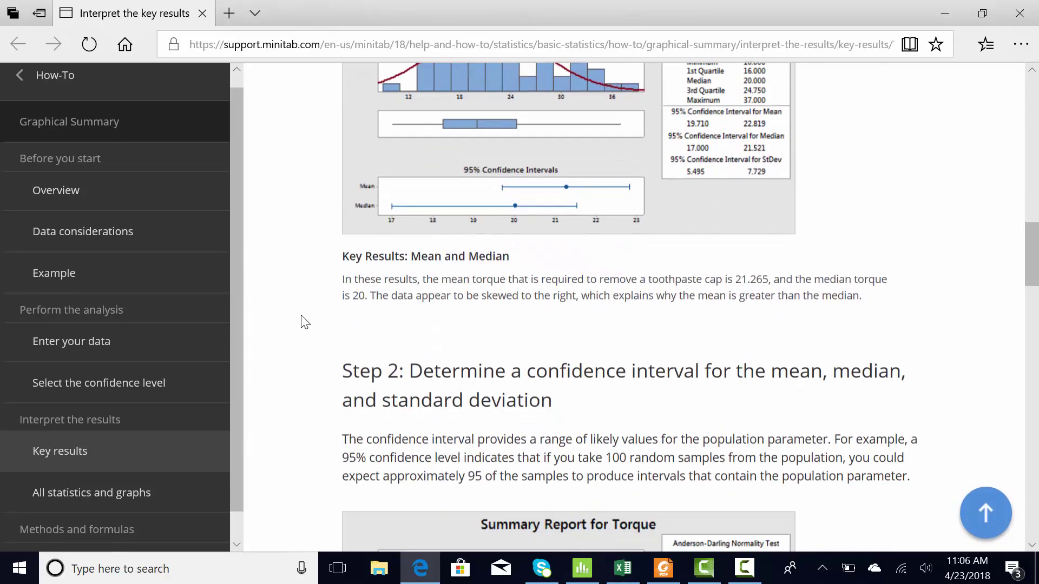
scroll(305, 323, "down", 3)
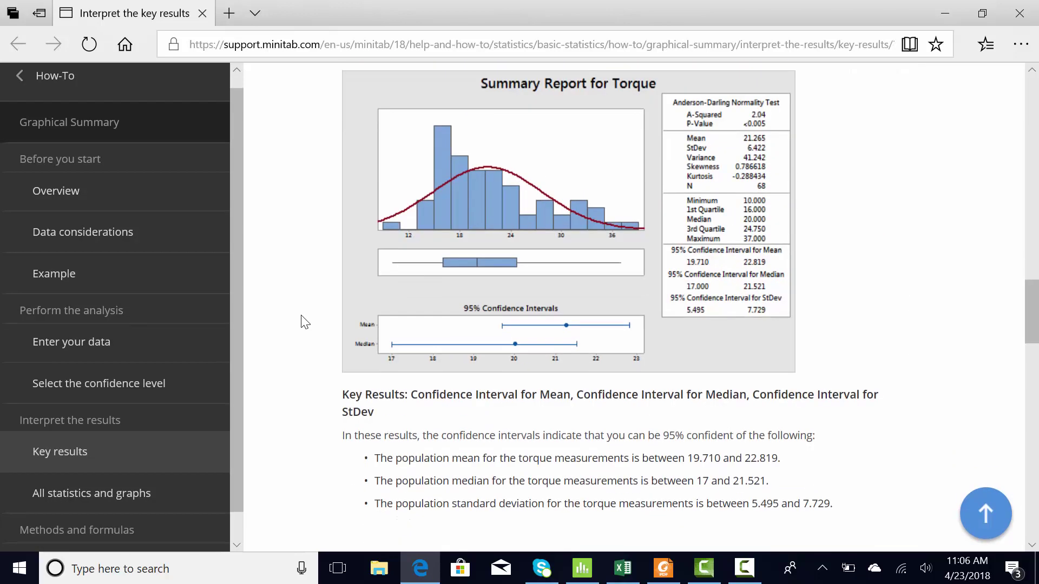
- Read the help's Graphical Summary example using CapTorque.MTW, and switch back to Minitab to examine the Pin length histogram
left_click(94, 279)
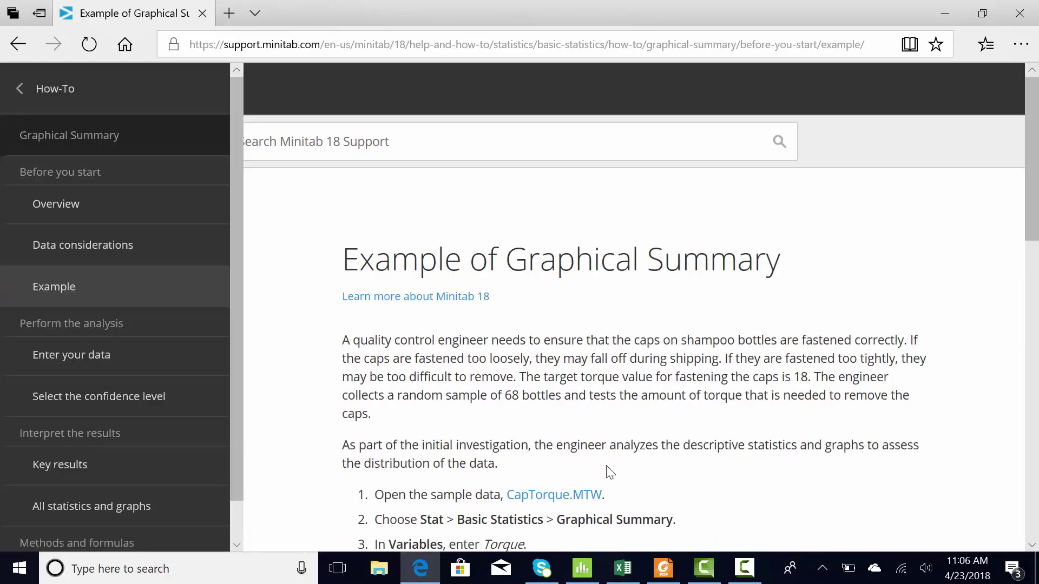
scroll(585, 455, "down", 1)
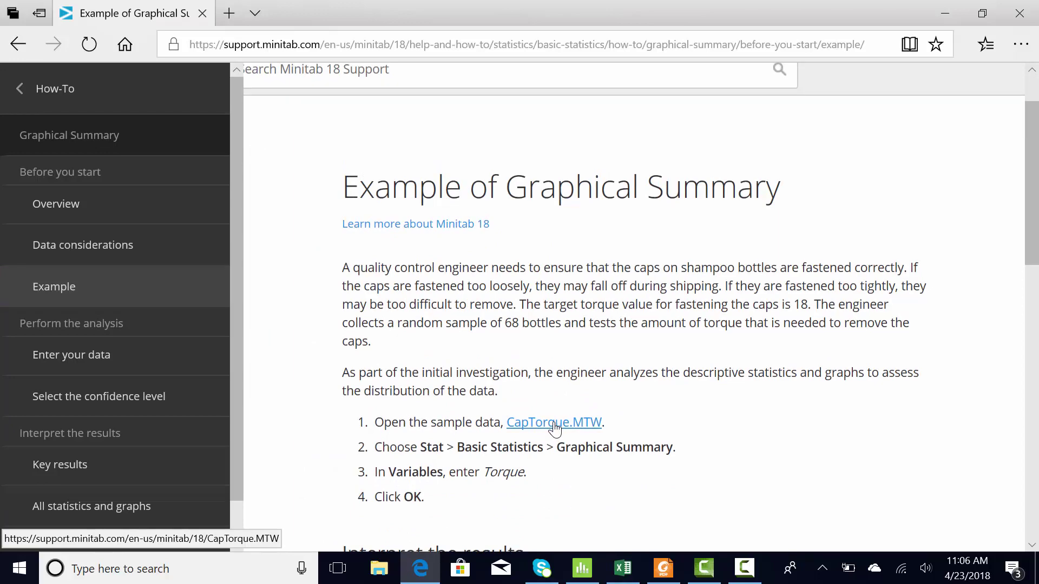
scroll(555, 427, "down", 3)
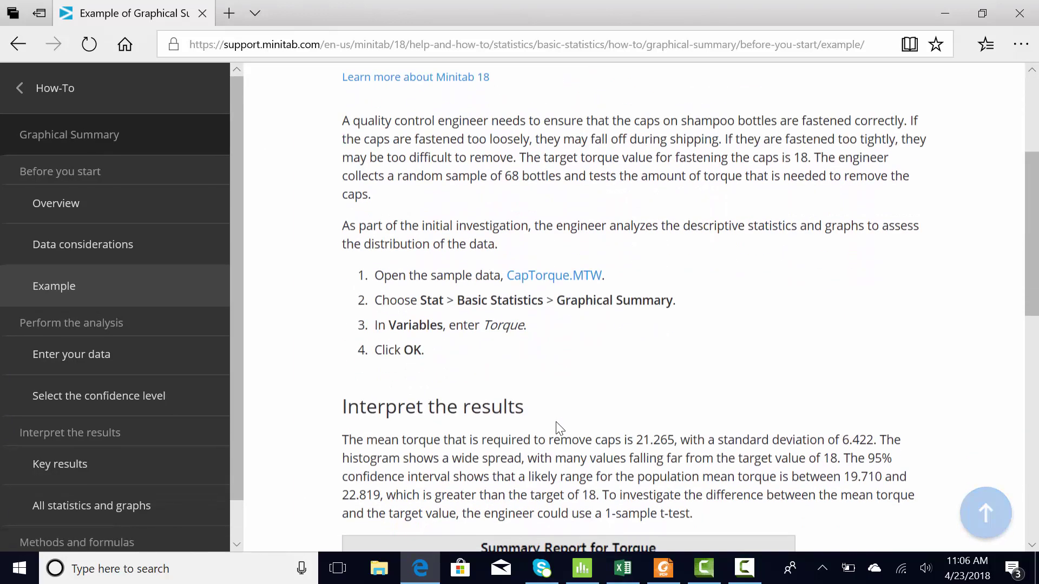
scroll(560, 427, "up", 4)
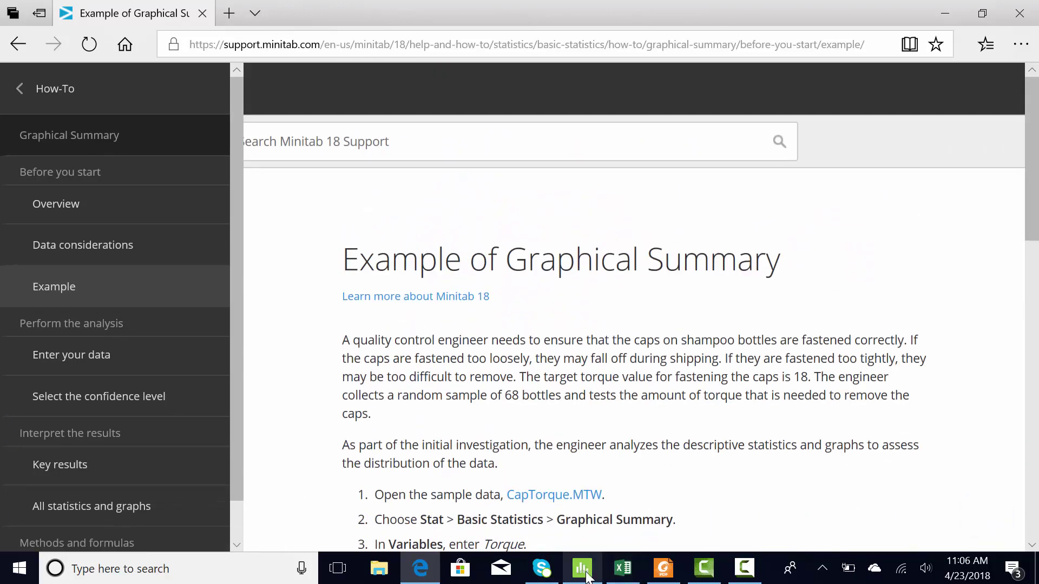
left_click(583, 570)
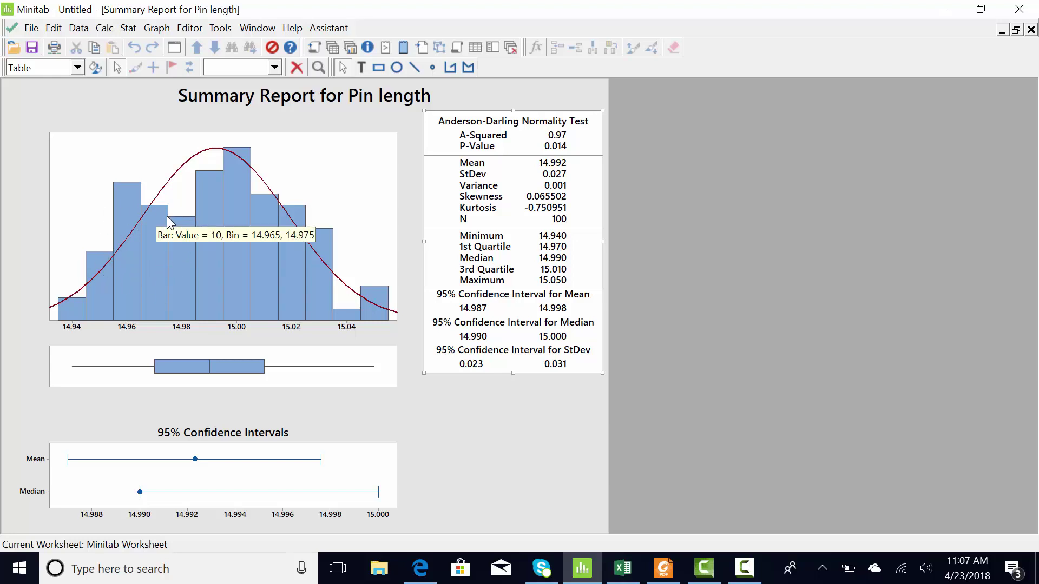
mouse_move(176, 238)
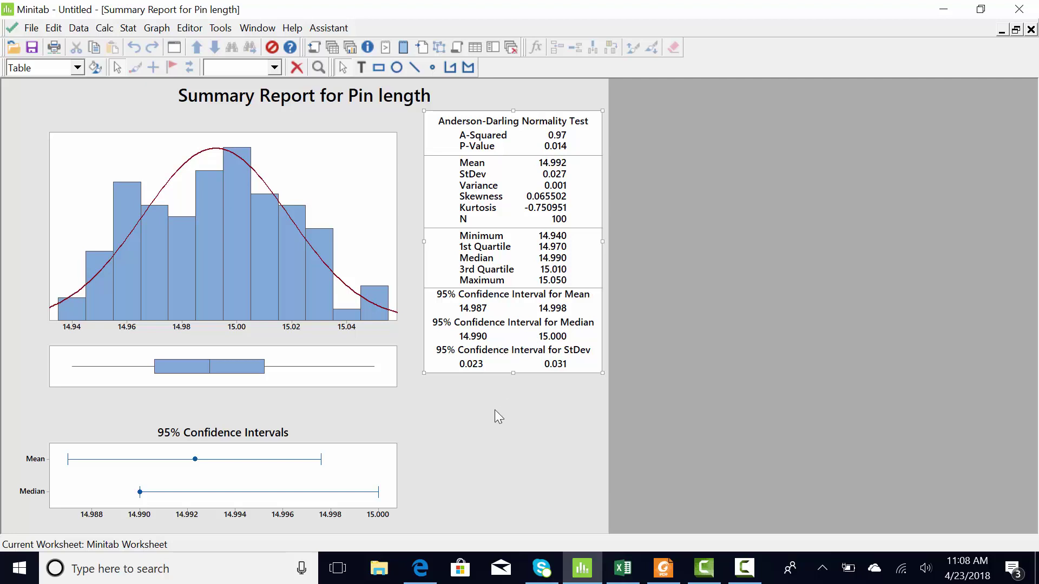
- Open the Assistant's Graphical Analysis chooser for data distribution and read its explanations of data type and type of display
left_click(336, 31)
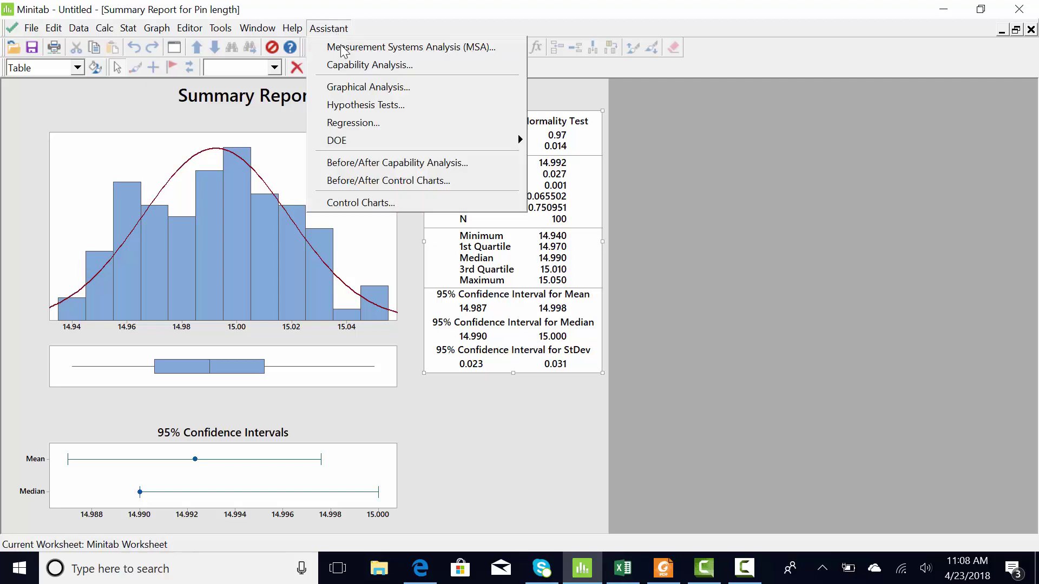
left_click(349, 88)
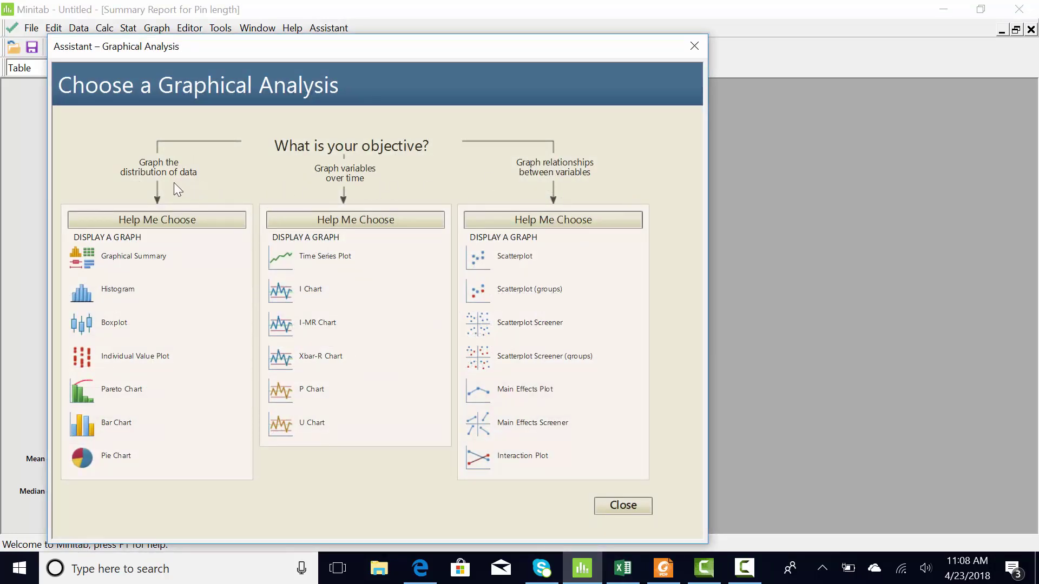
left_click(194, 222)
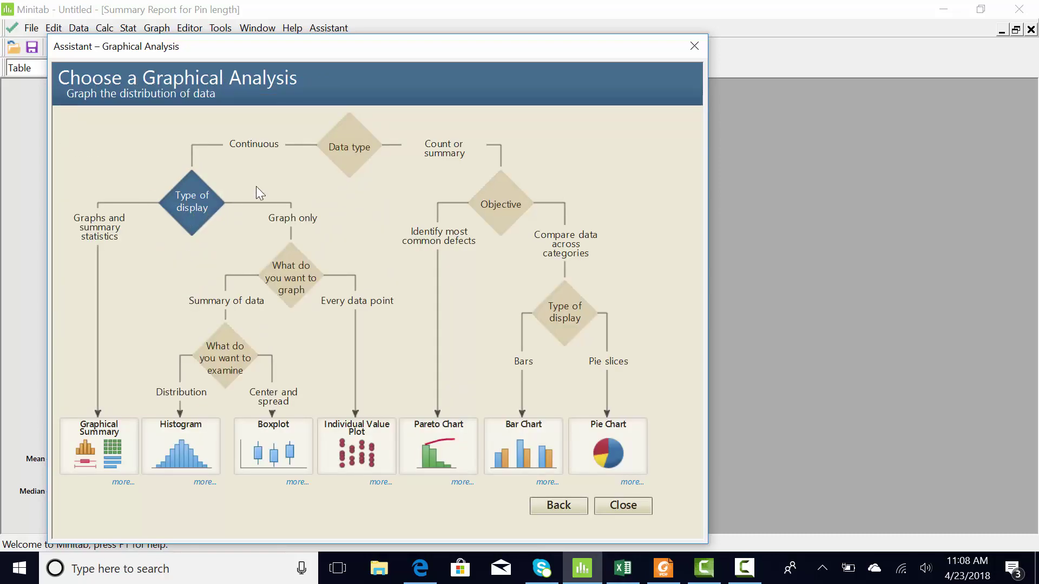
left_click(349, 153)
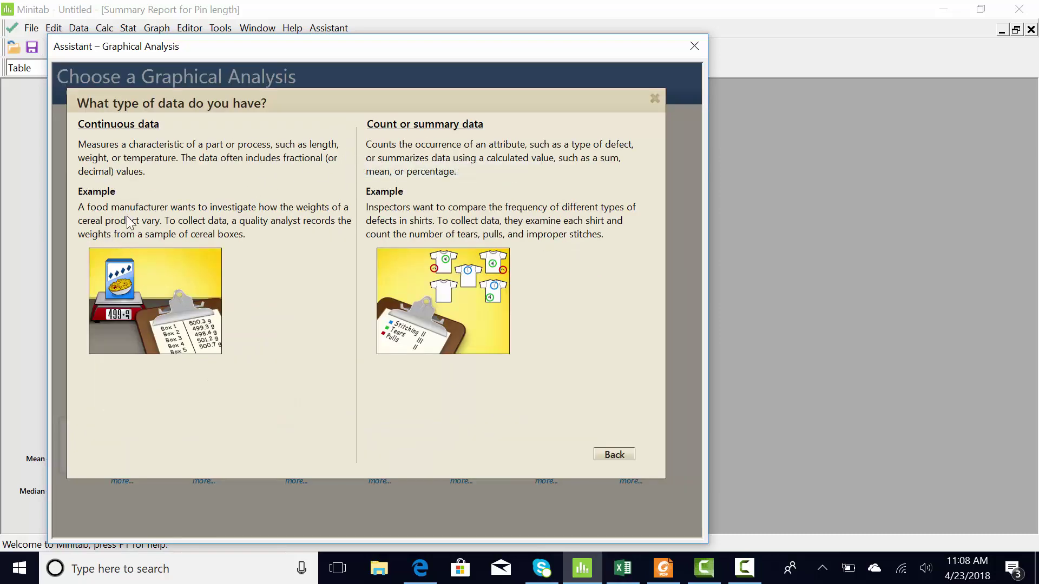
left_click(615, 455)
left_click(189, 214)
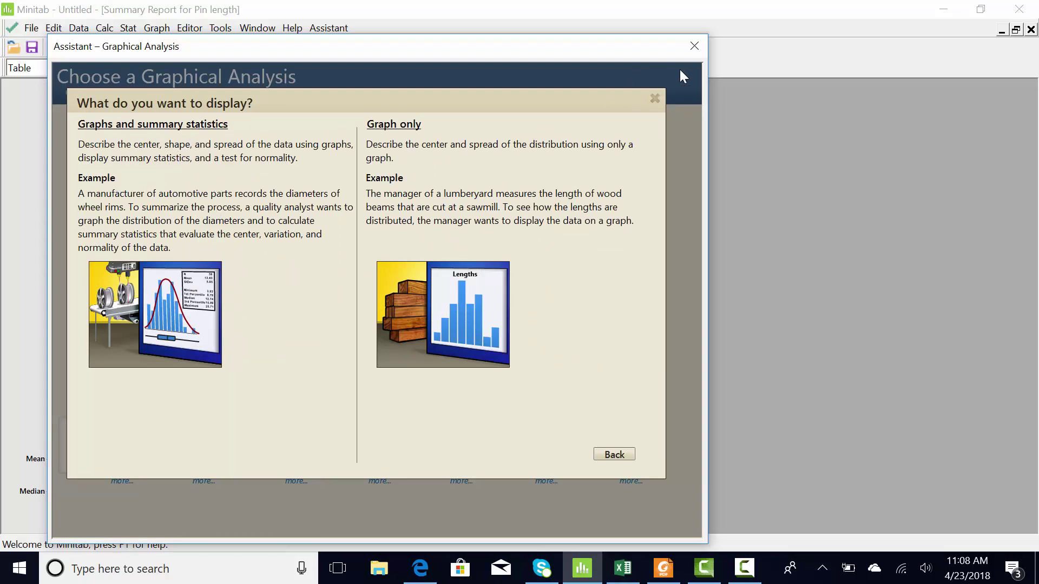
left_click(608, 454)
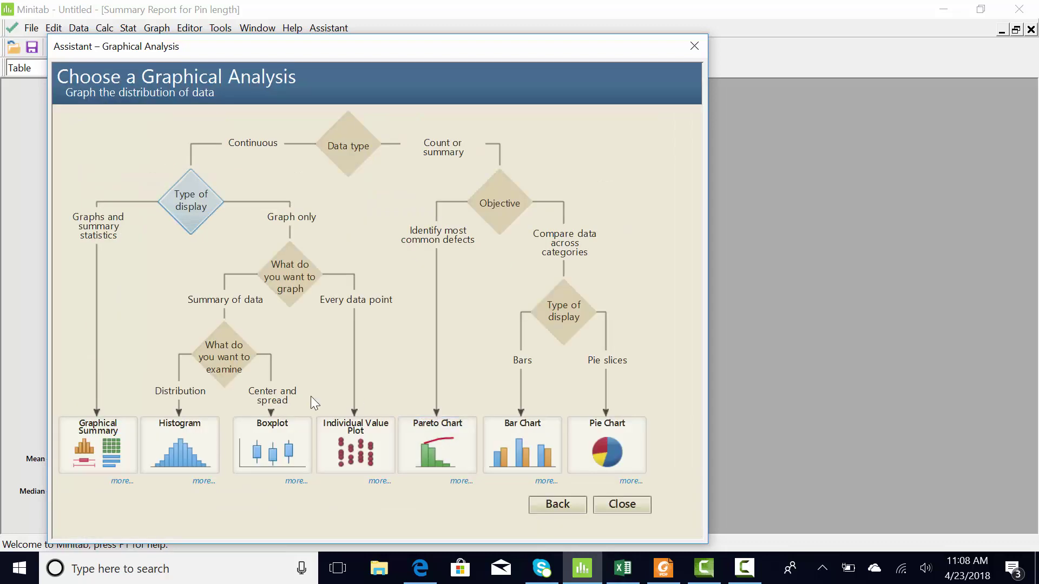
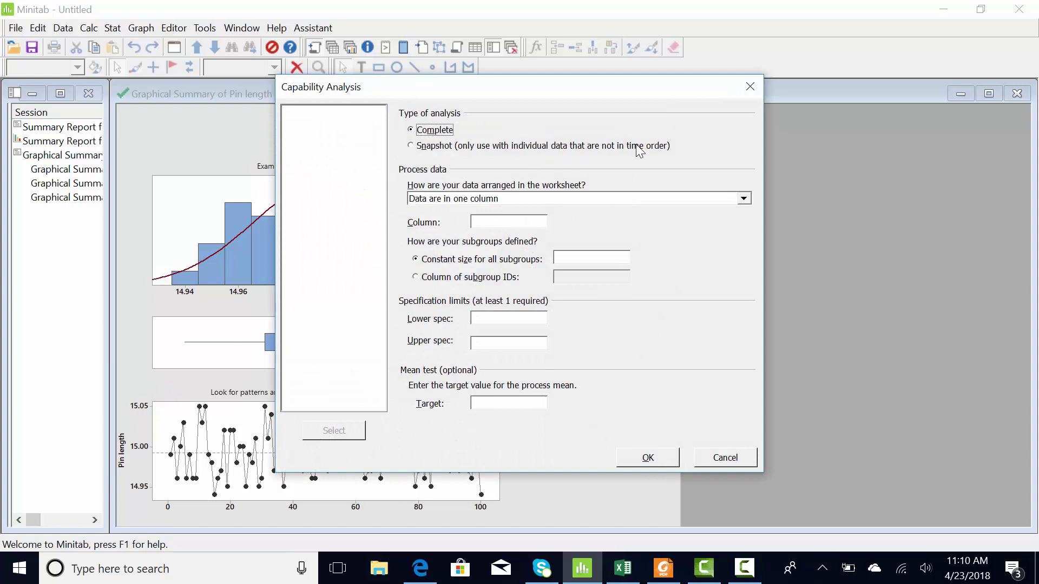
- Set up the complete Capability Analysis with data in one column, Pin length, and a constant subgroup size of 5
left_click(444, 200)
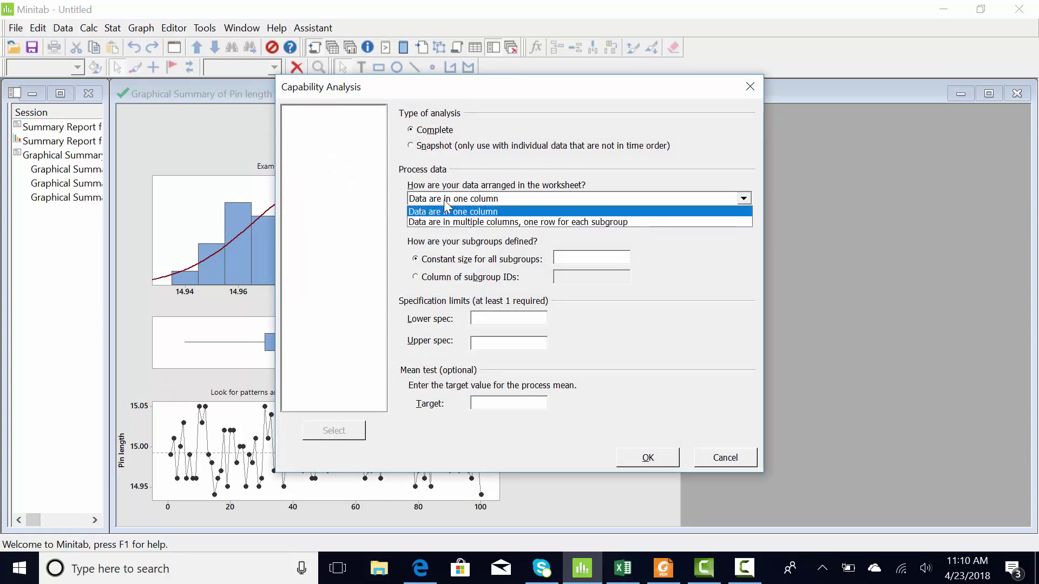
left_click(503, 212)
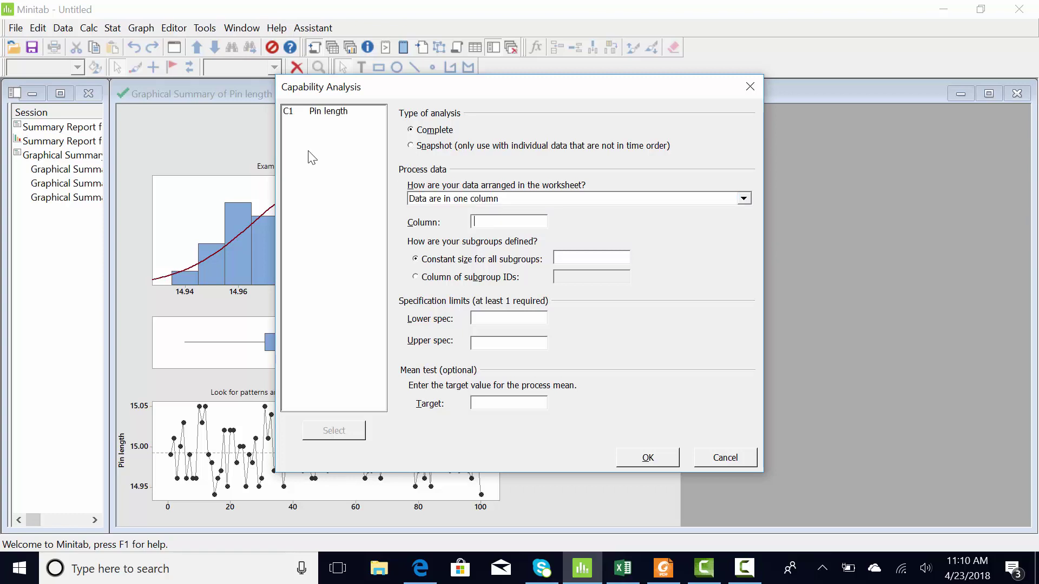
double_click(319, 120)
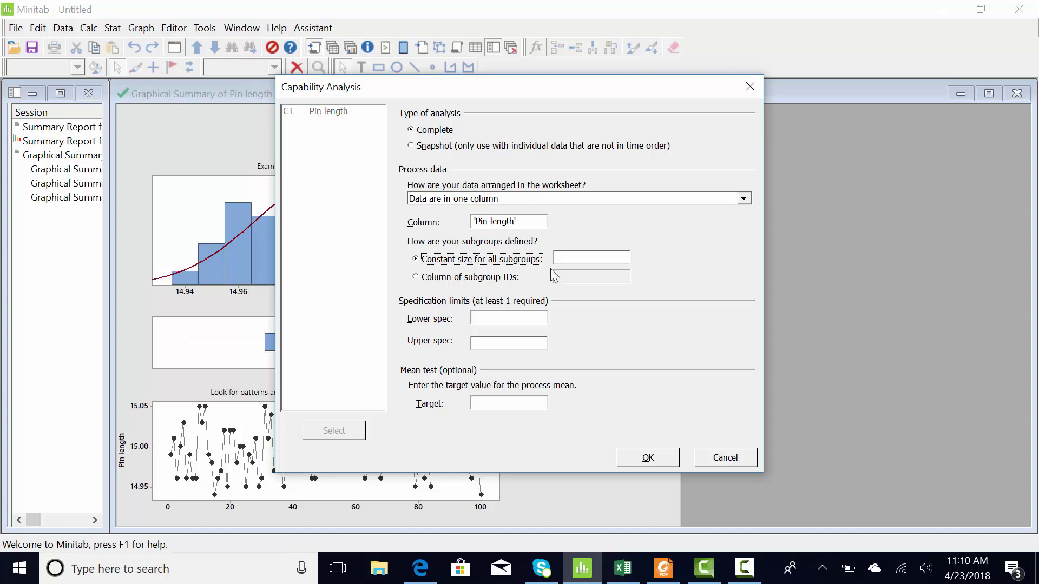
left_click(580, 260)
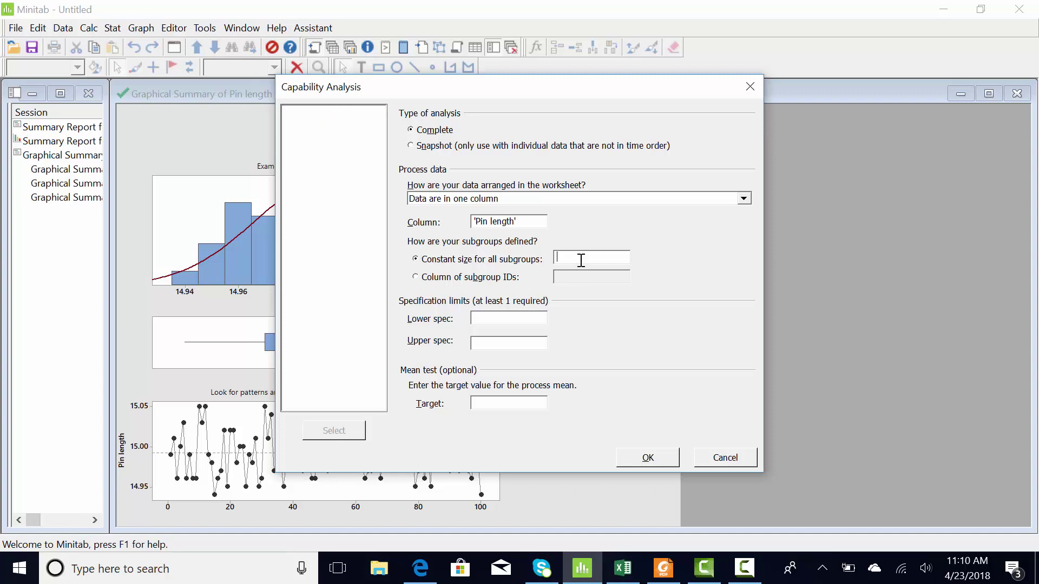
type("5")
- Set the lower spec to 14.98, the upper spec to 15.02 and the target to 15, and run the Capability Analysis
left_click_drag(544, 86, 364, 54)
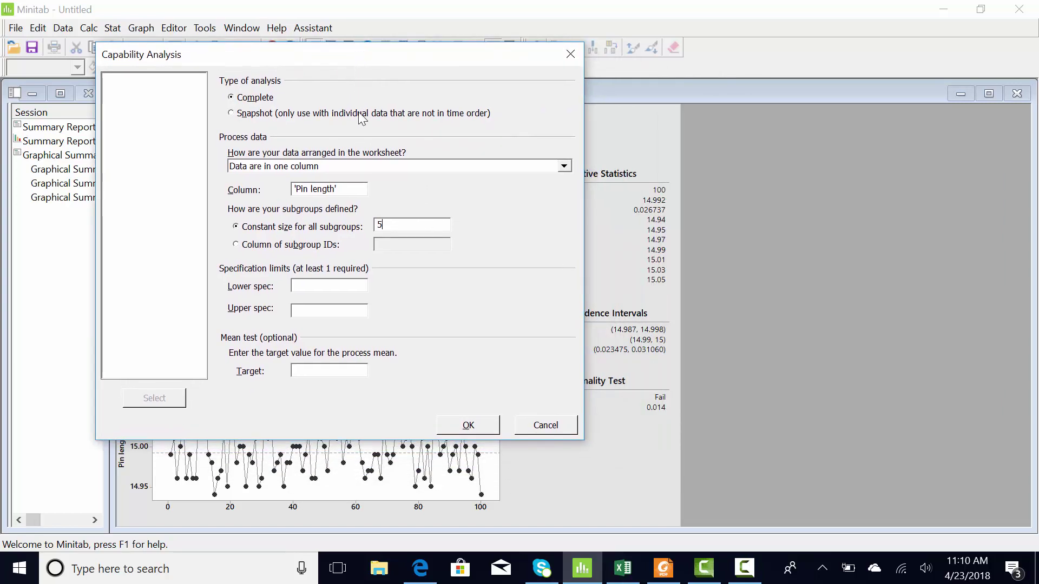
left_click(318, 286)
left_click(323, 371)
type("15")
type("14")
type(".")
type("98")
left_click(359, 313)
type("15.02")
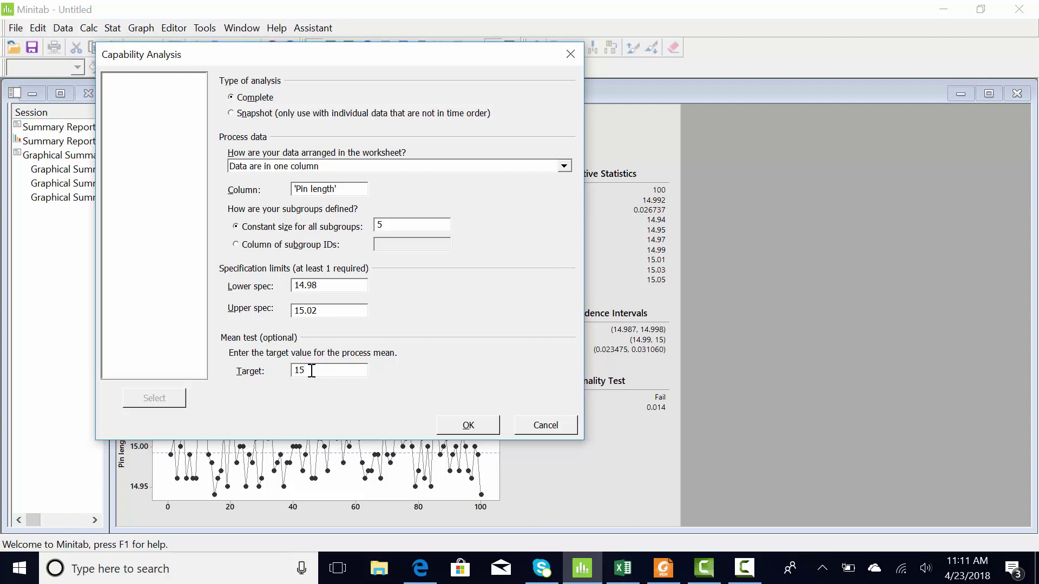
left_click(466, 425)
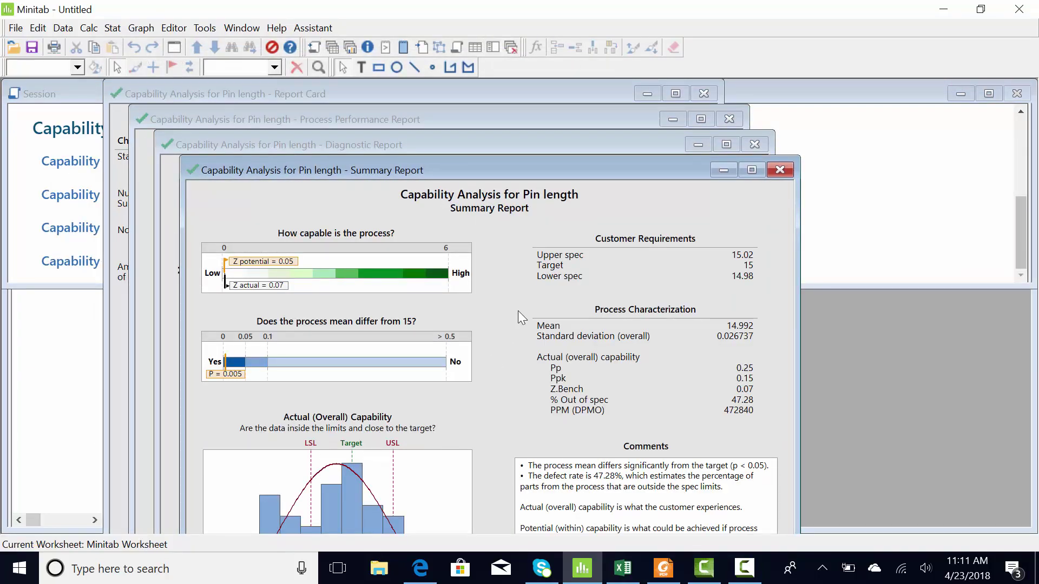
- Examine the Capability Analysis Summary Report at full size, and display its Diagnostic Report from the session's output list
left_click(752, 170)
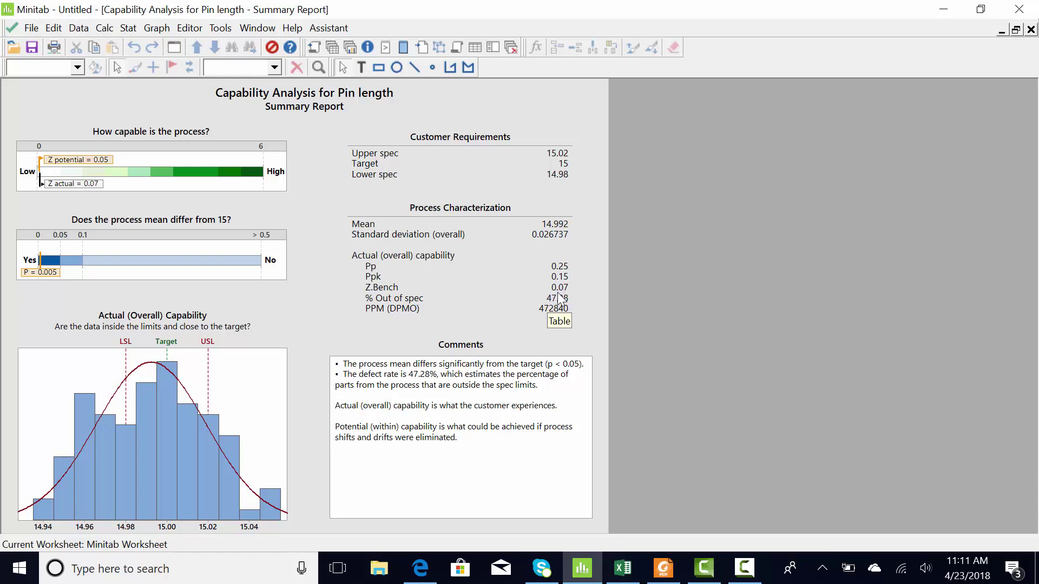
mouse_move(52, 174)
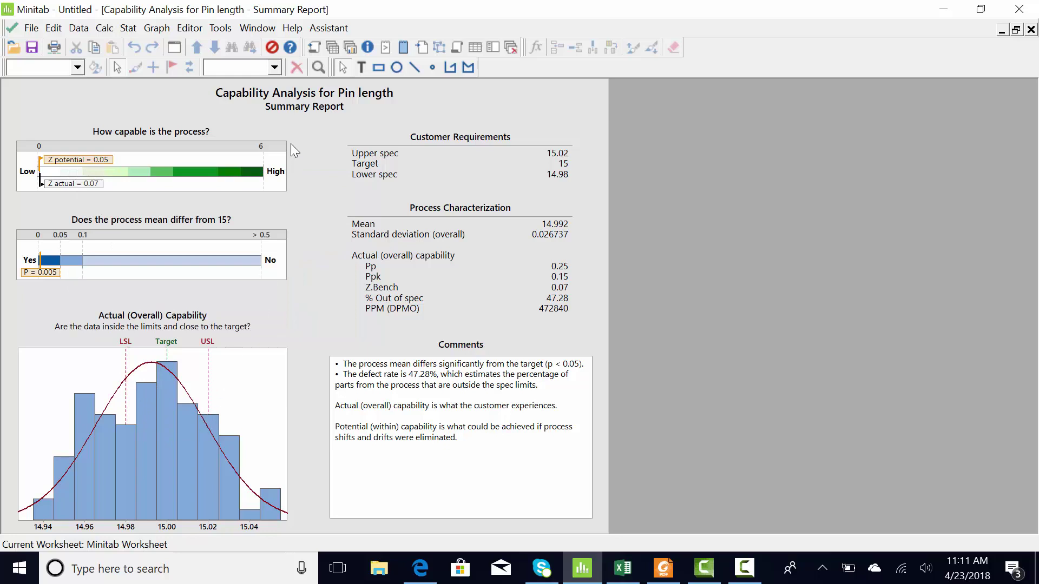
key("ctrl+m")
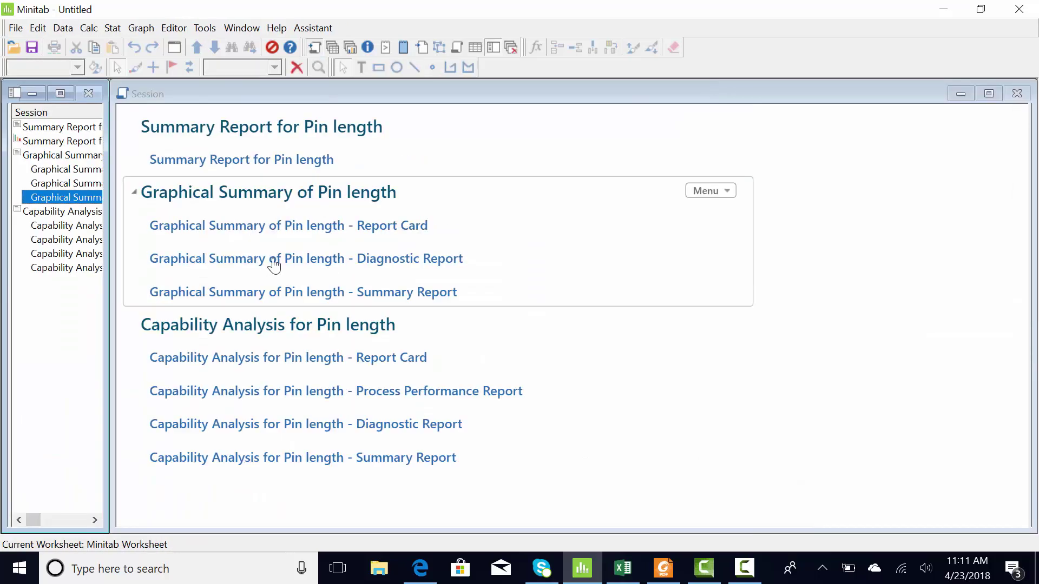
double_click(69, 267)
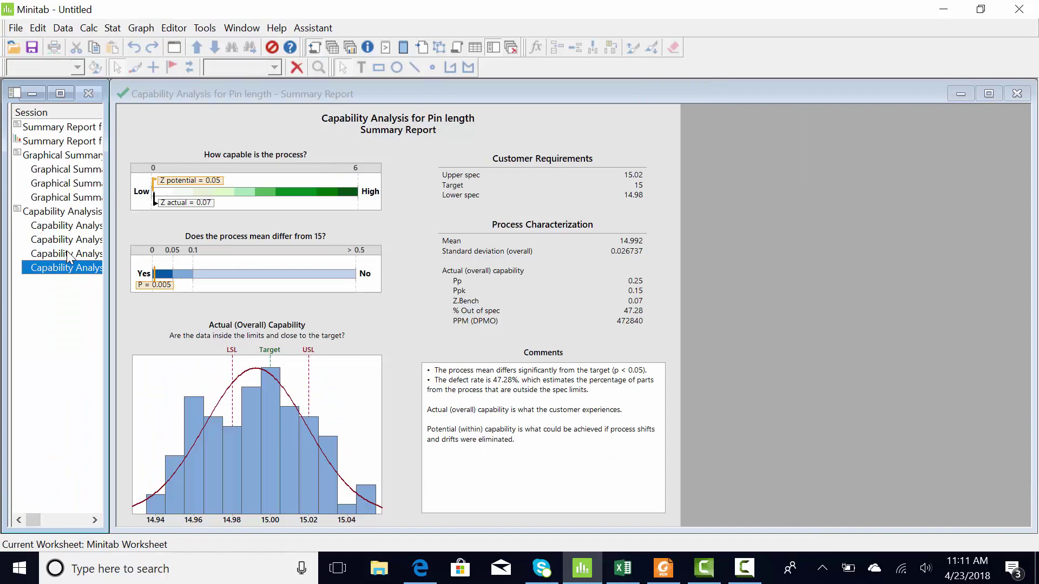
double_click(68, 253)
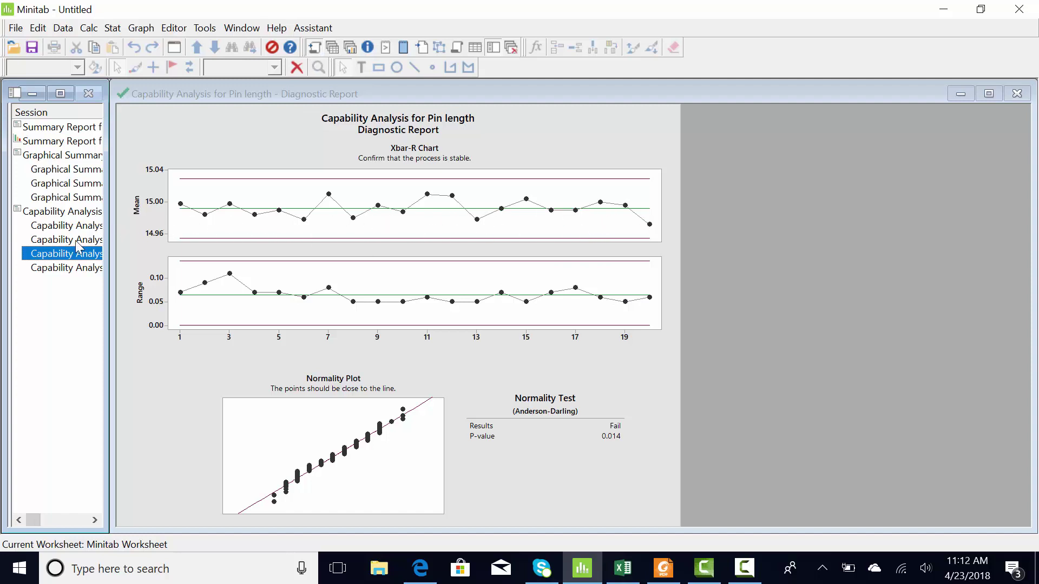
- Check the "am I capable" sheet in Excel and the Measure Phase roadmap in Foxit Reader, and return to Minitab
left_click(623, 573)
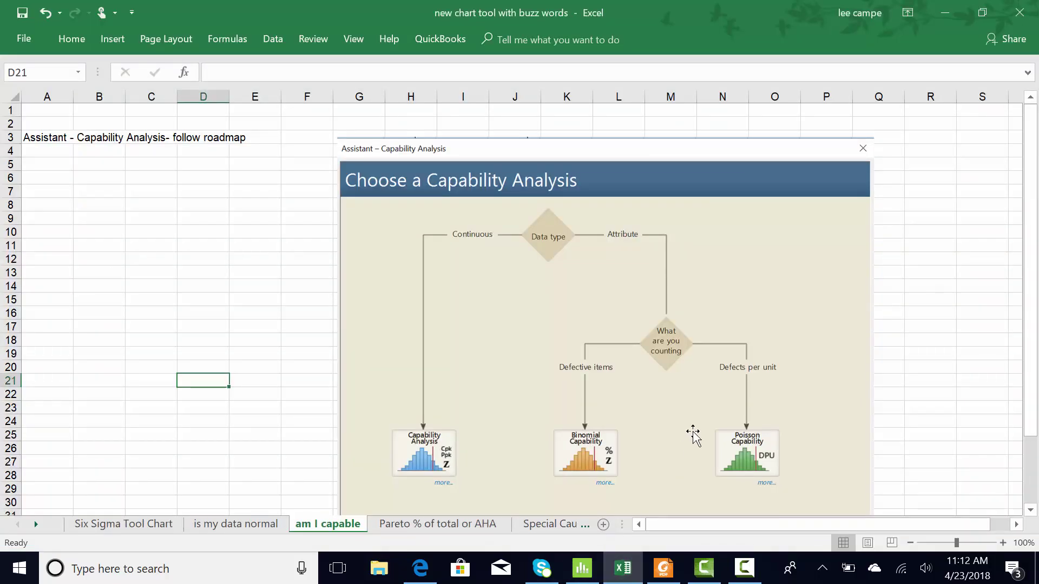
left_click(677, 578)
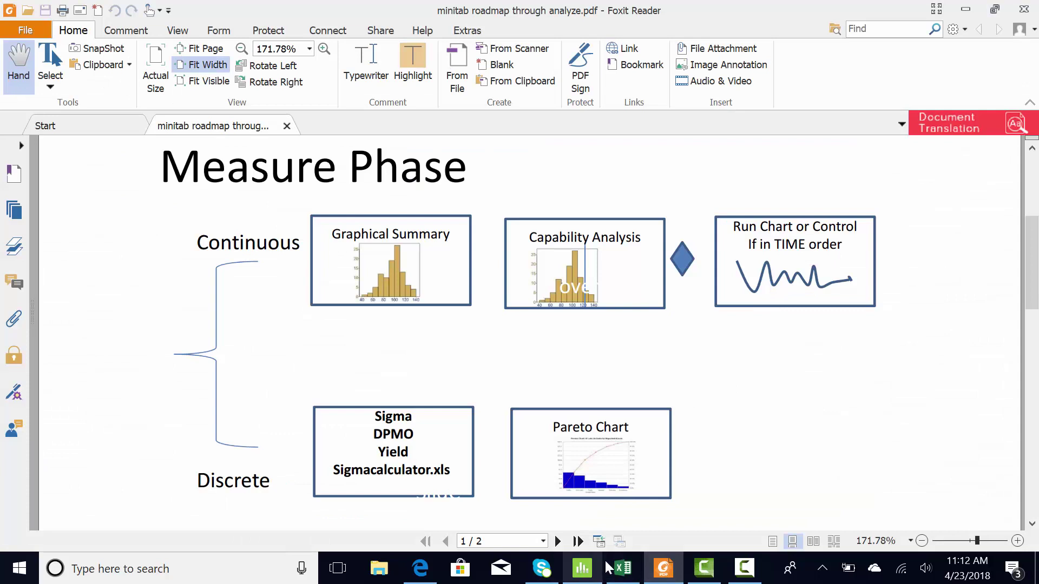
left_click(588, 577)
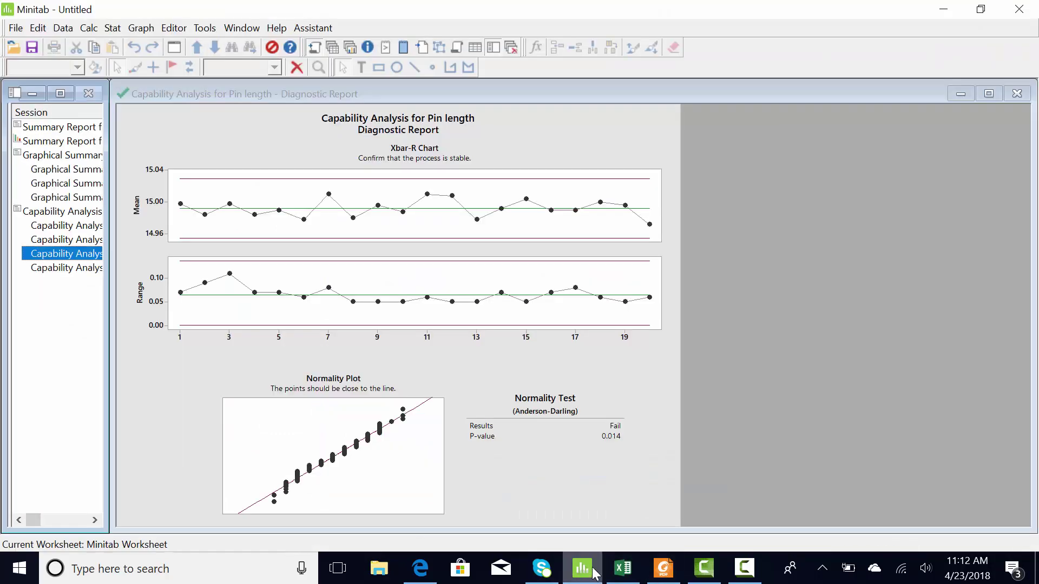
- Review the Capability Analysis output for Pin length: the Diagnostic Report, Process Performance Report, Report Card and Summary Report
left_click(68, 267)
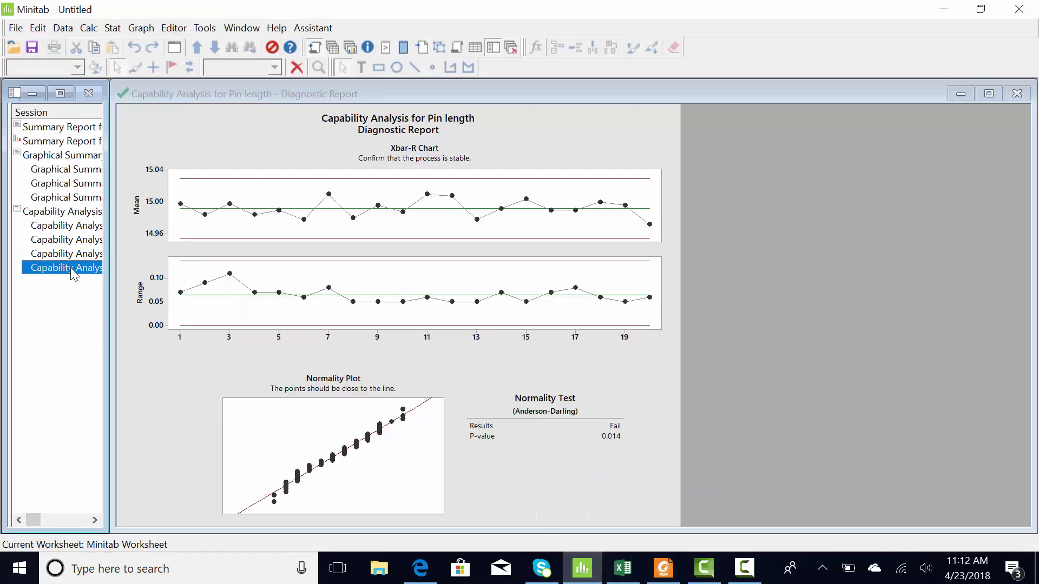
left_click(67, 255)
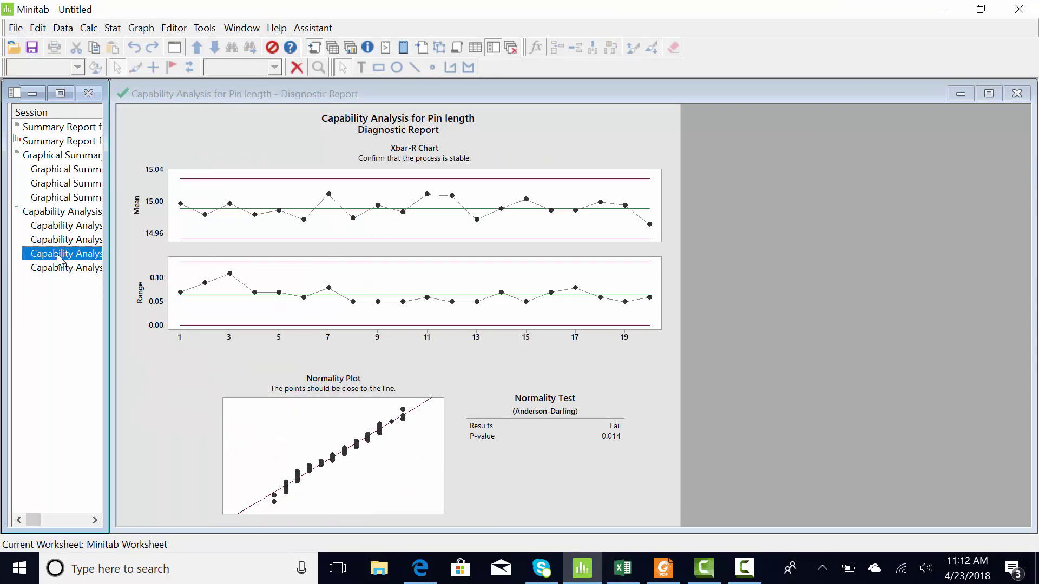
left_click(67, 240)
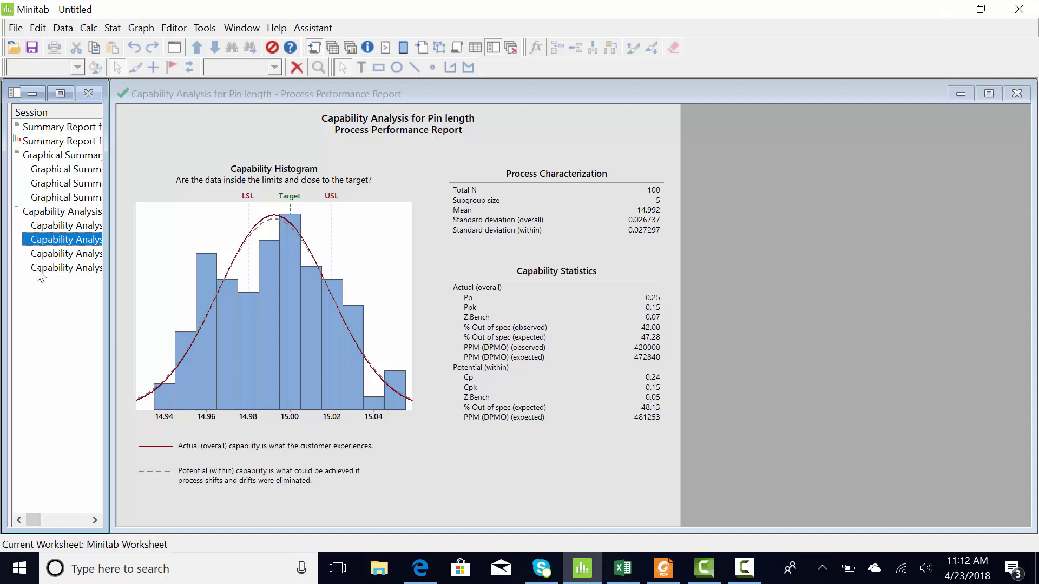
left_click(51, 226)
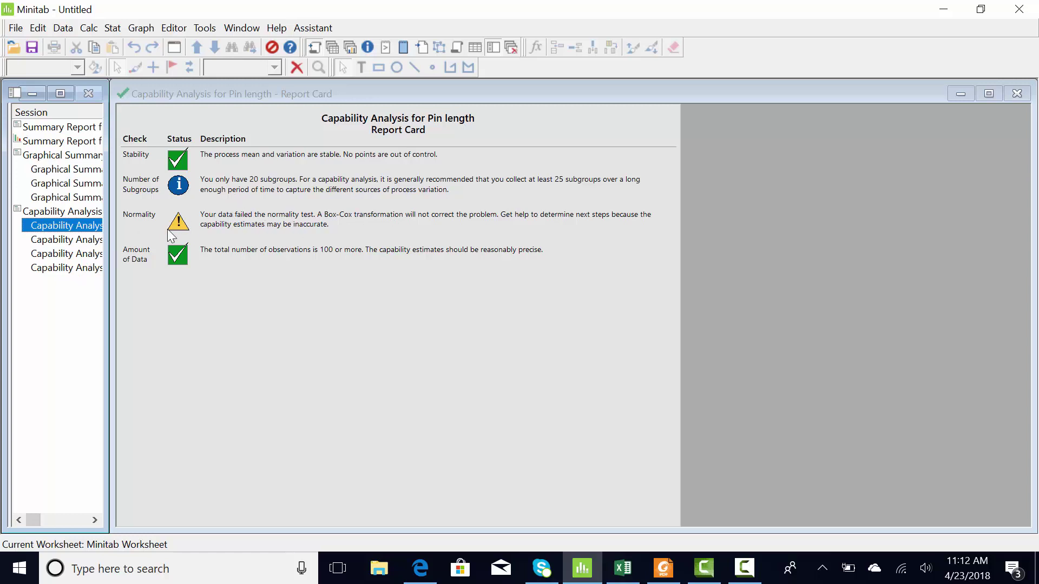
left_click(38, 268)
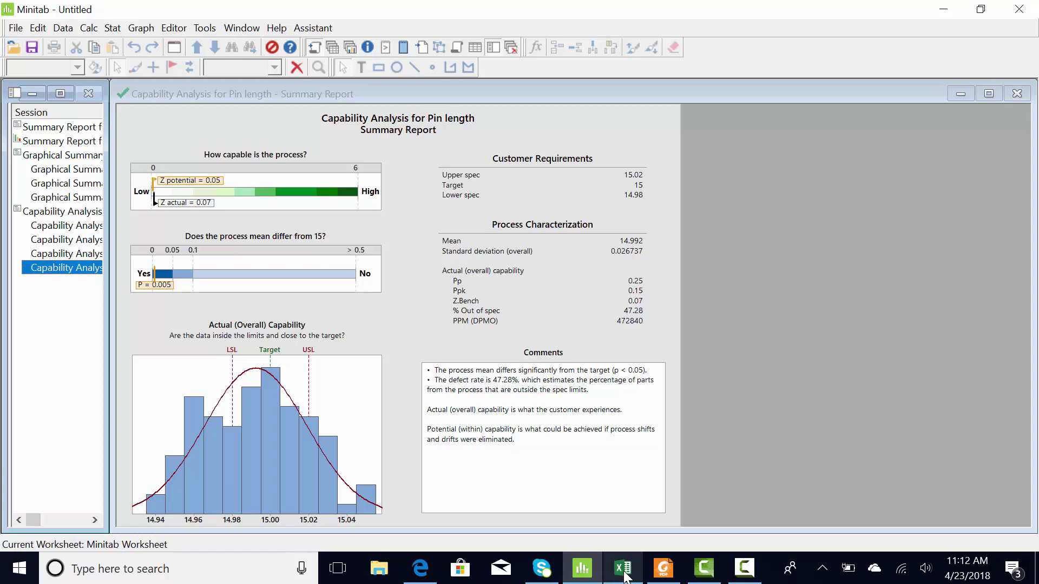
- Check the Measure Phase roadmap in Foxit Reader, and read the "Special Cause or Non random" sheet in Excel
left_click(667, 569)
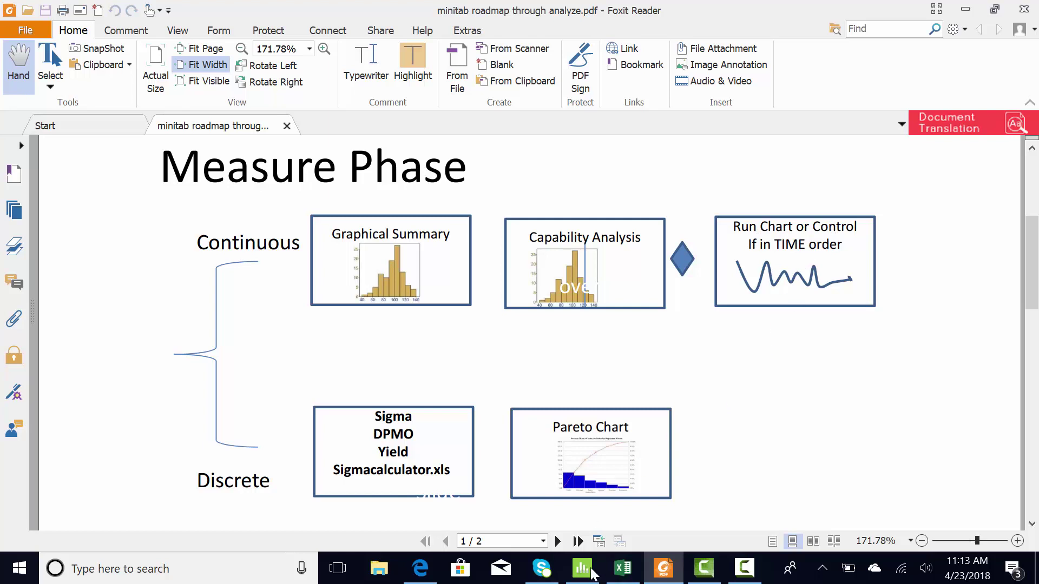
left_click(615, 568)
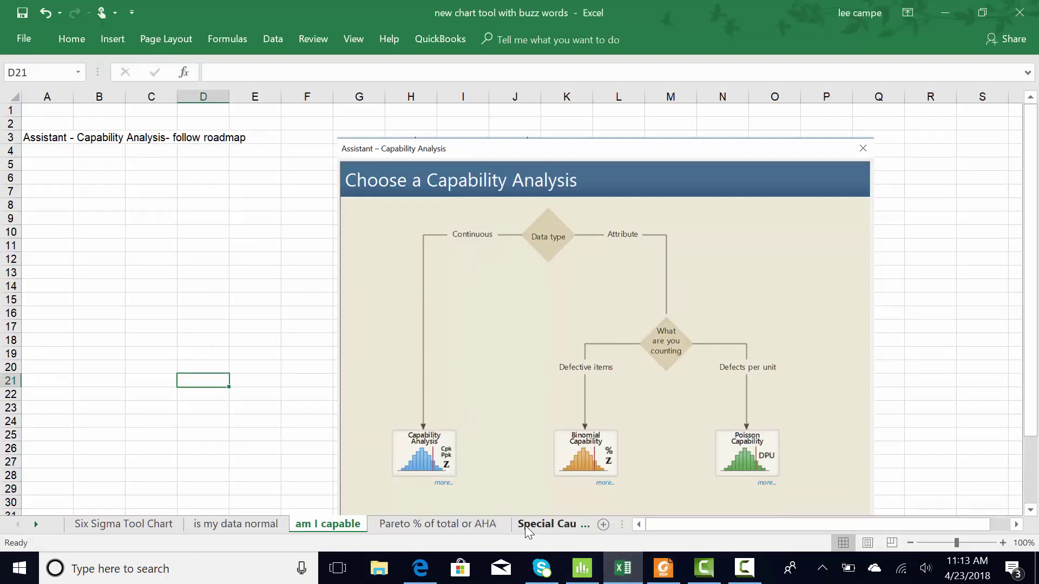
left_click(522, 524)
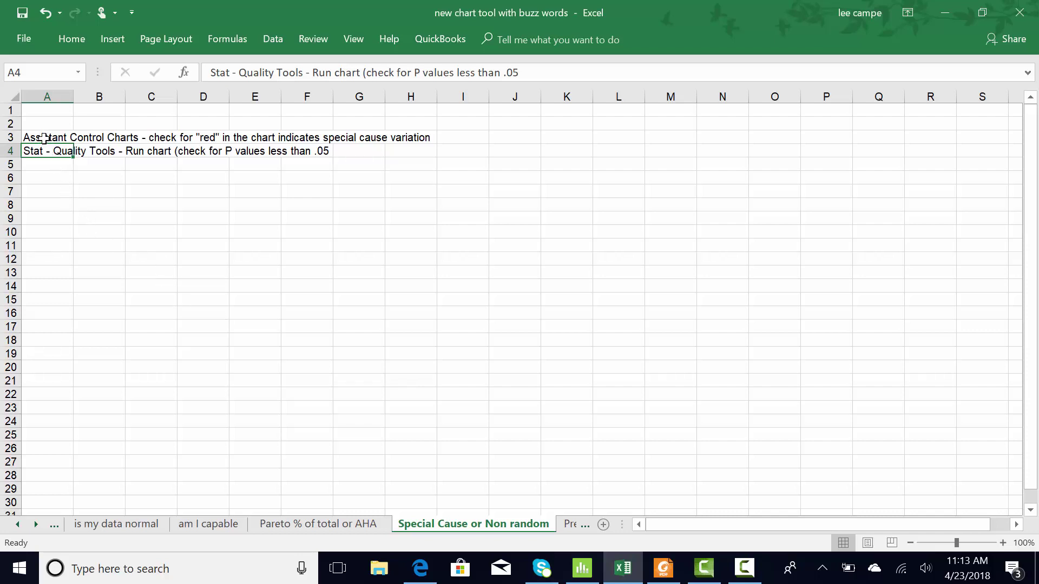
- In Minitab, set up the Assistant's Xbar-R control chart with Pin length as the data column and a constant subgroup size of 5
left_click(582, 571)
left_click(301, 30)
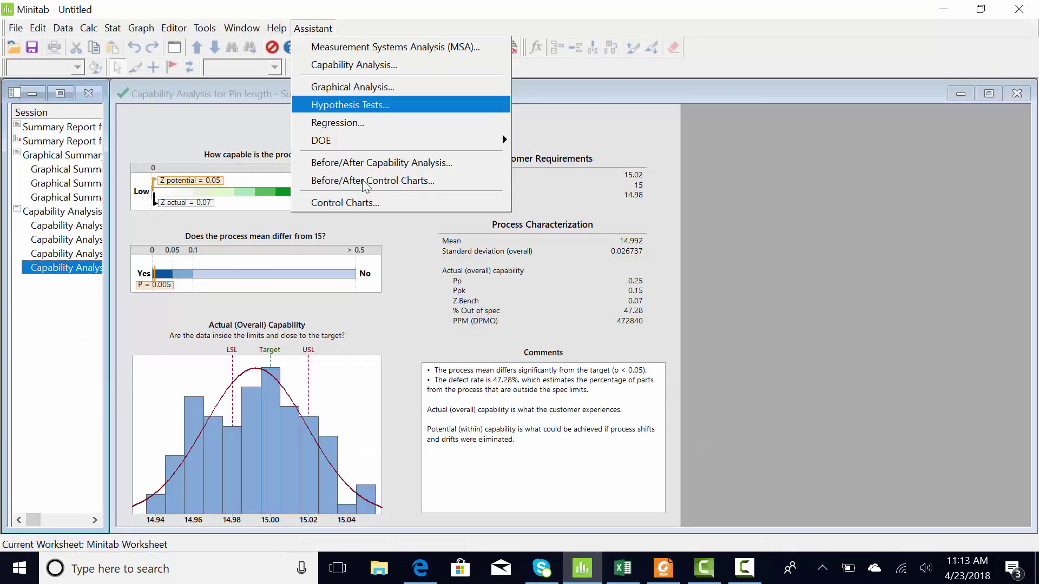
left_click(372, 202)
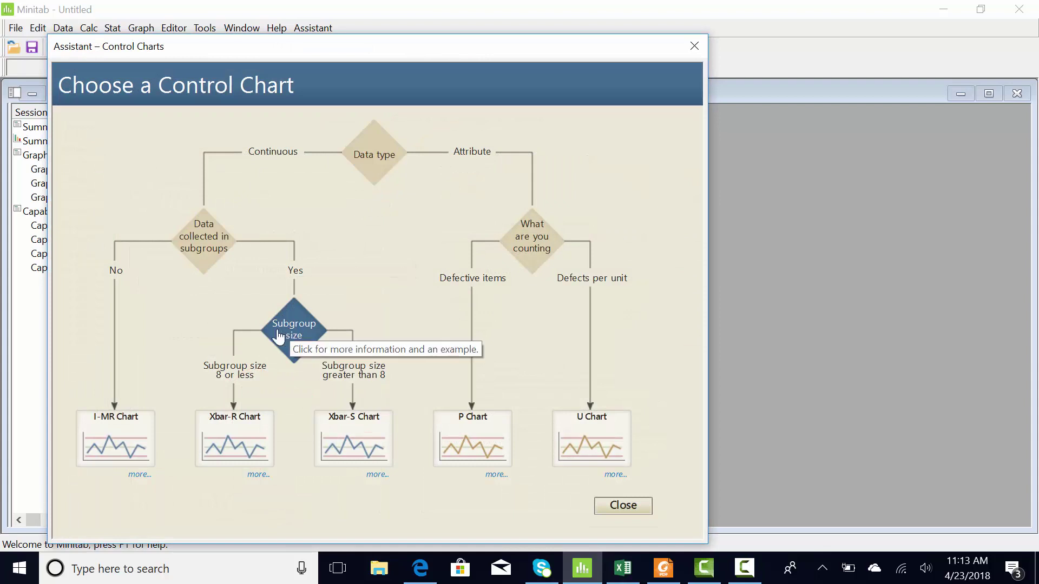
left_click(224, 459)
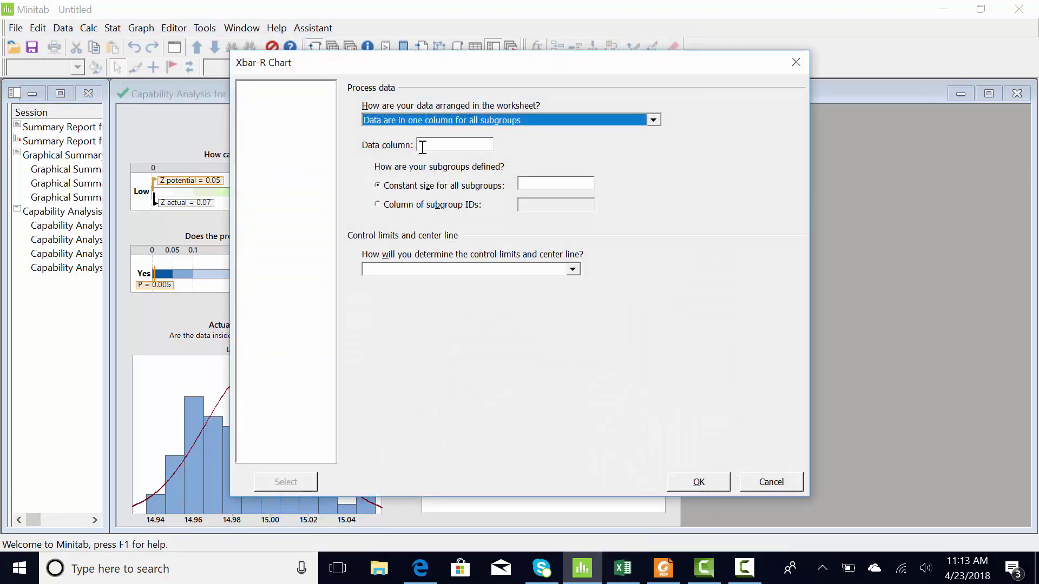
left_click(422, 147)
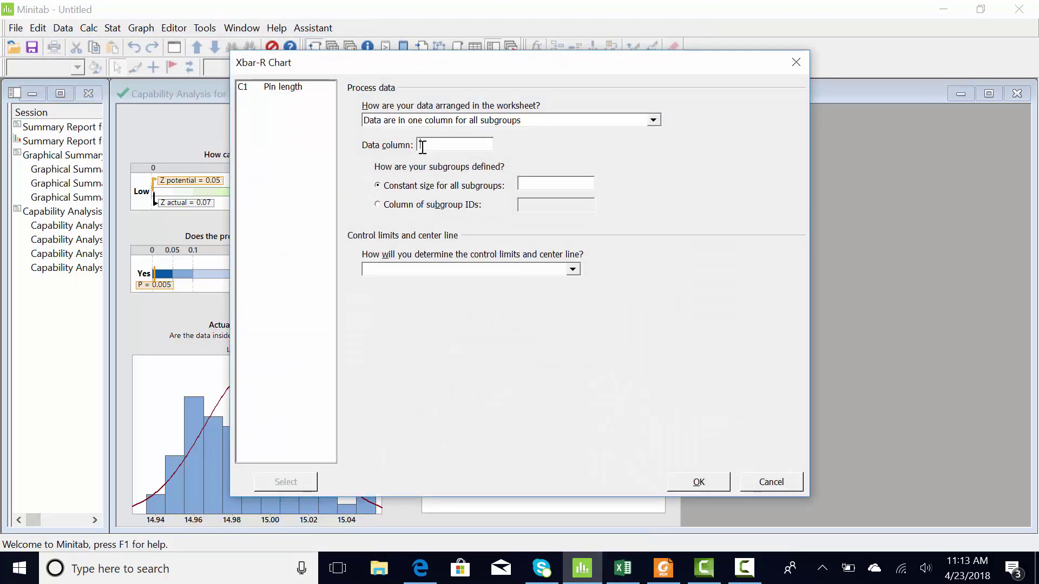
double_click(282, 87)
left_click(542, 182)
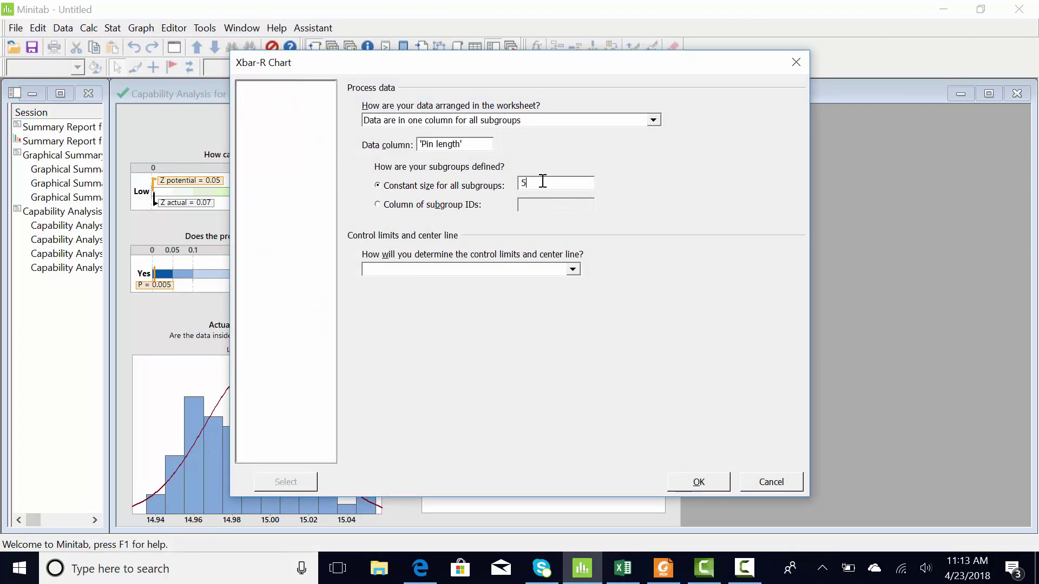
- Have the control limits and center line estimated from the data, and generate the Xbar-R Chart
left_click(511, 267)
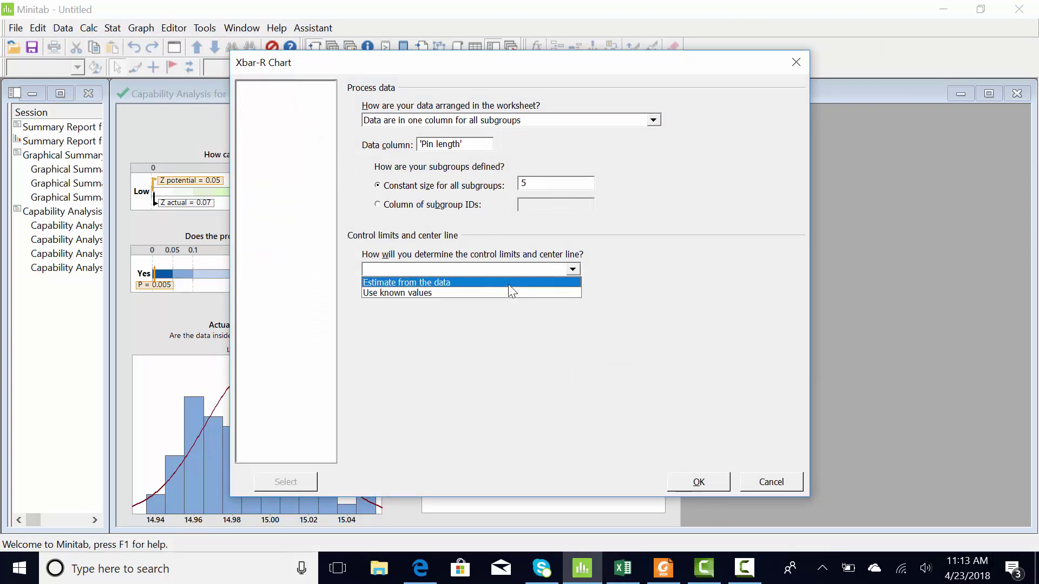
left_click(508, 284)
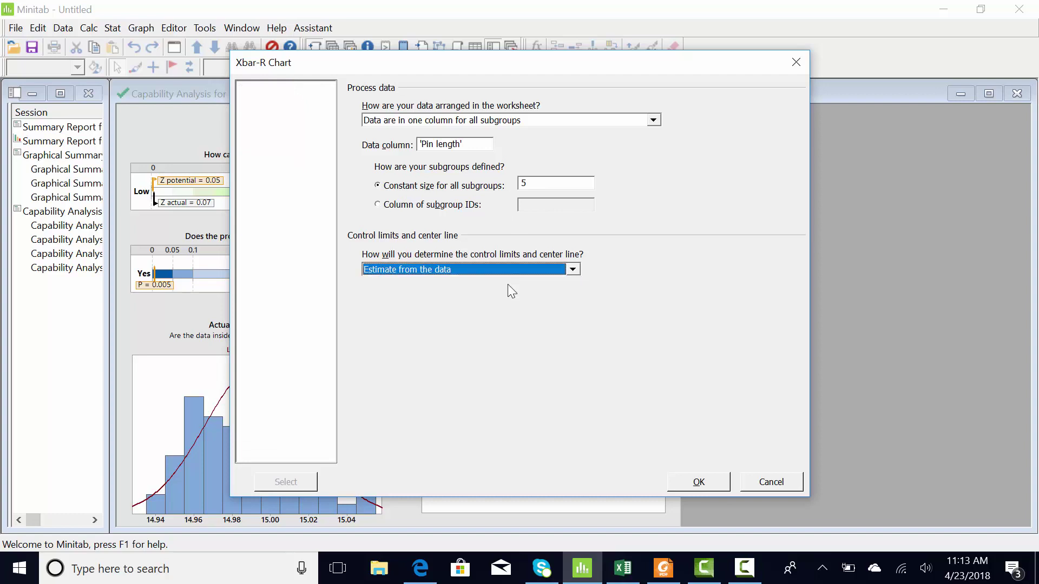
left_click(573, 270)
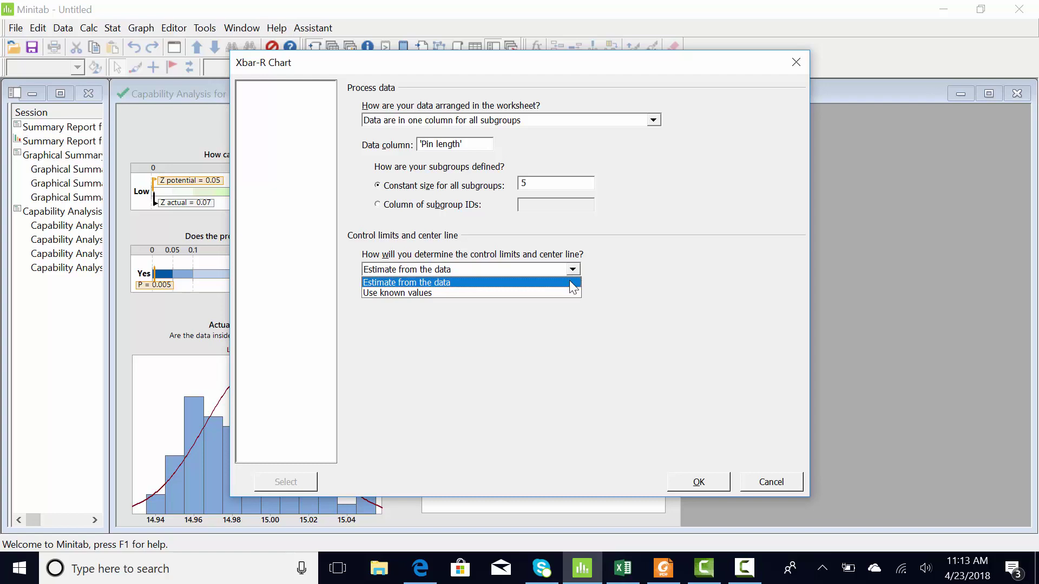
left_click(571, 283)
left_click(706, 480)
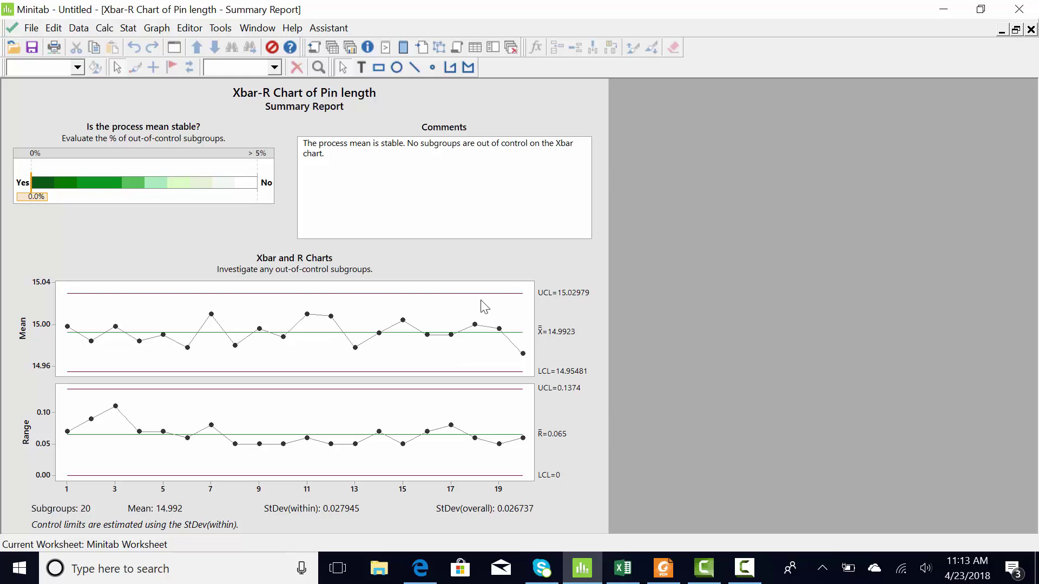
- Leave the Xbar-R report and display the Capability Analysis Summary Report from the session's output list
left_click(314, 47)
left_click(76, 268)
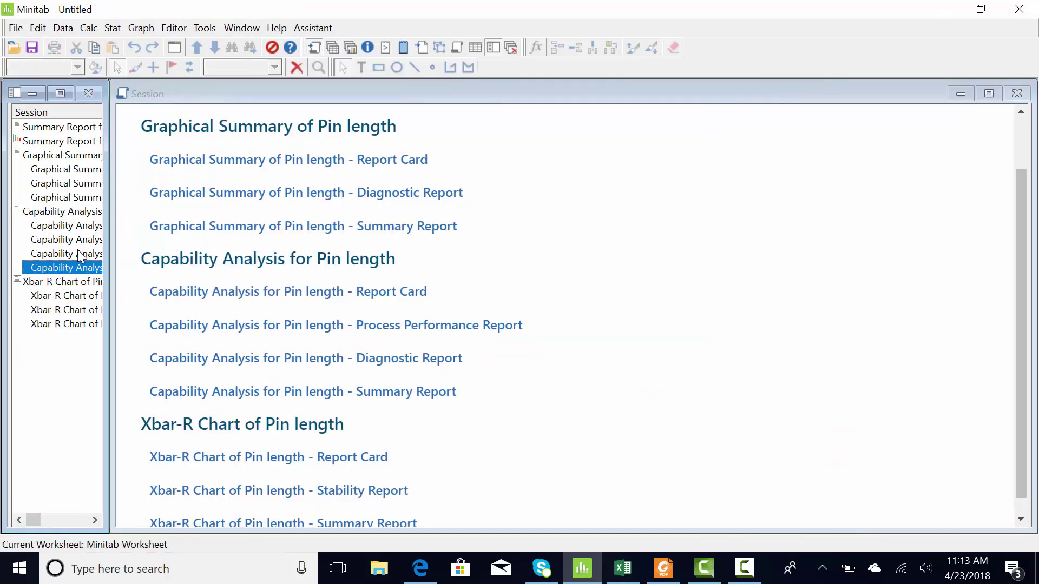
double_click(79, 263)
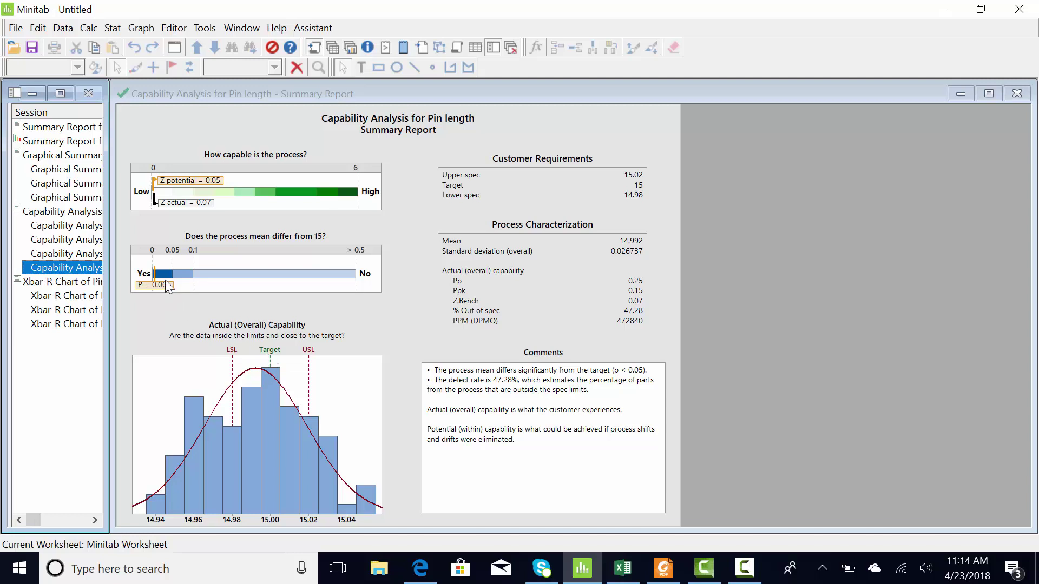
- Run a nonparametric 1-Sample Wilcoxon test on Pin length against a test median of 15 with the "not equal" alternative
left_click(111, 28)
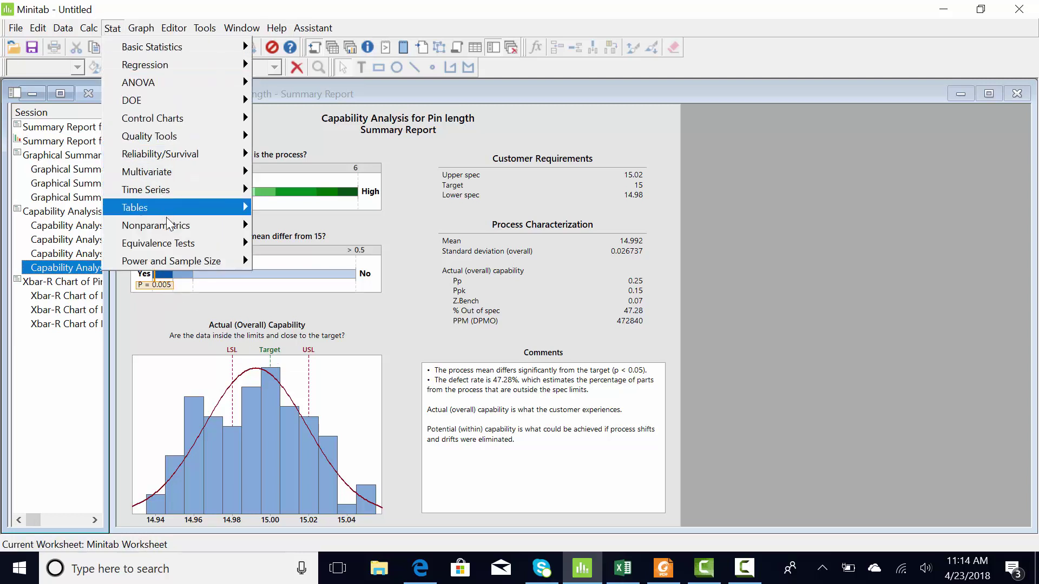
mouse_move(190, 228)
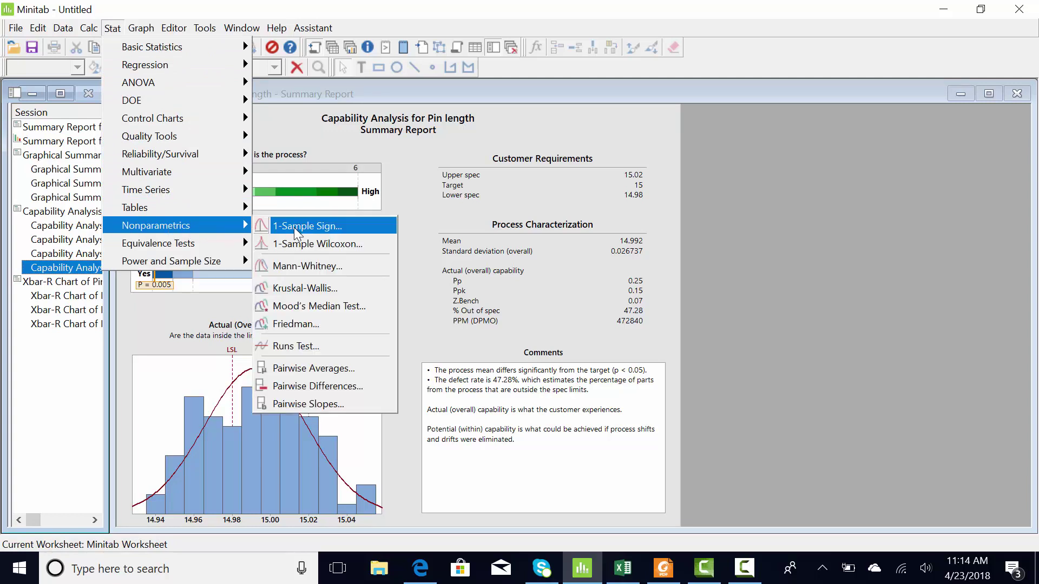
left_click(351, 245)
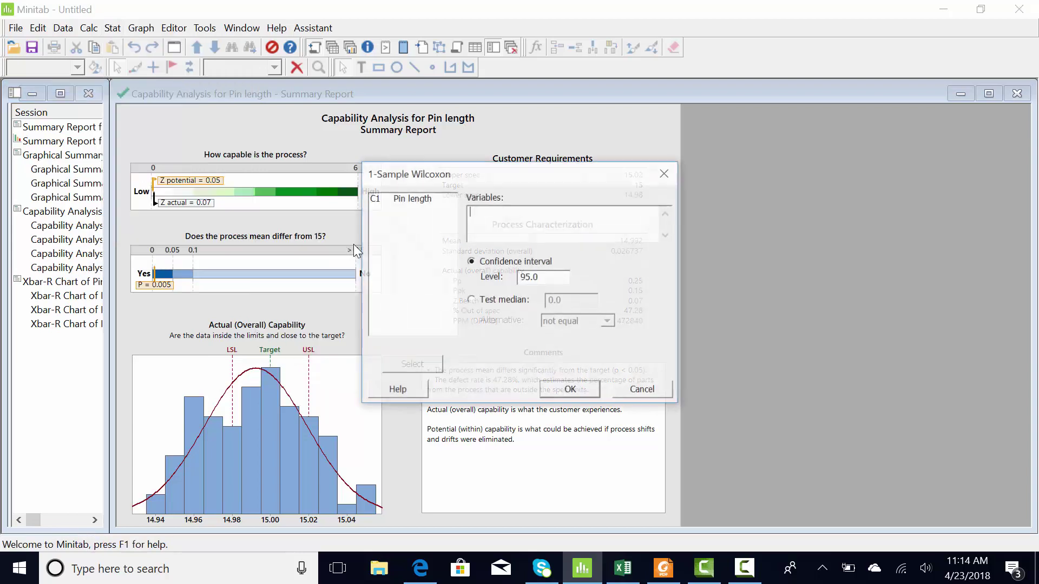
double_click(420, 199)
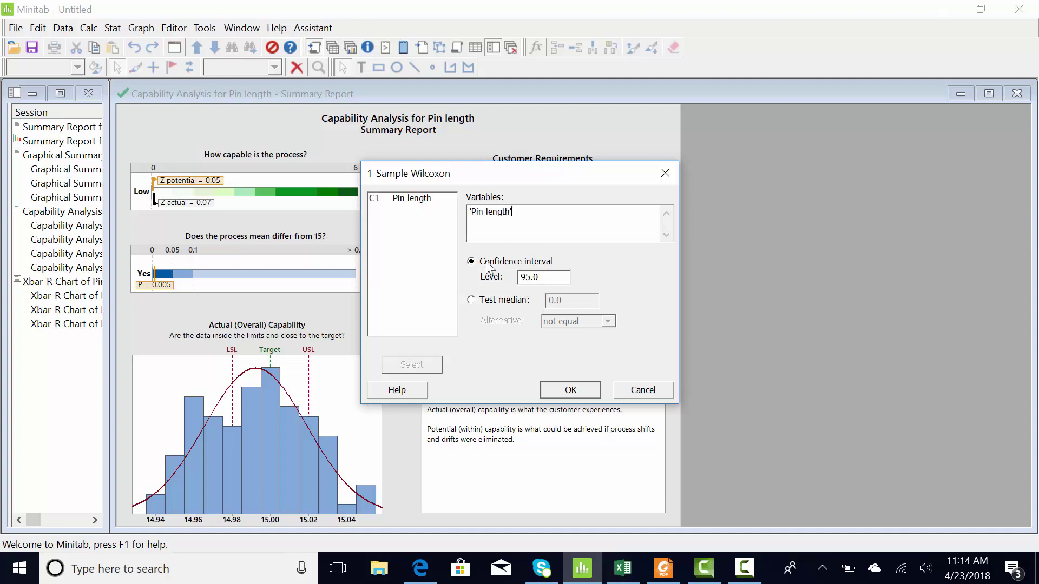
left_click(474, 301)
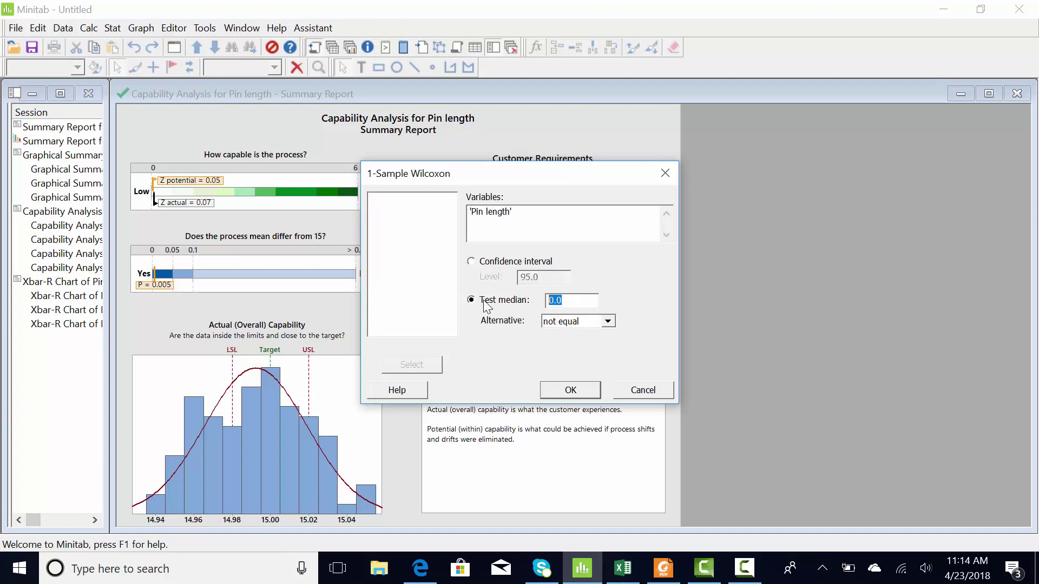
type("15")
left_click(572, 390)
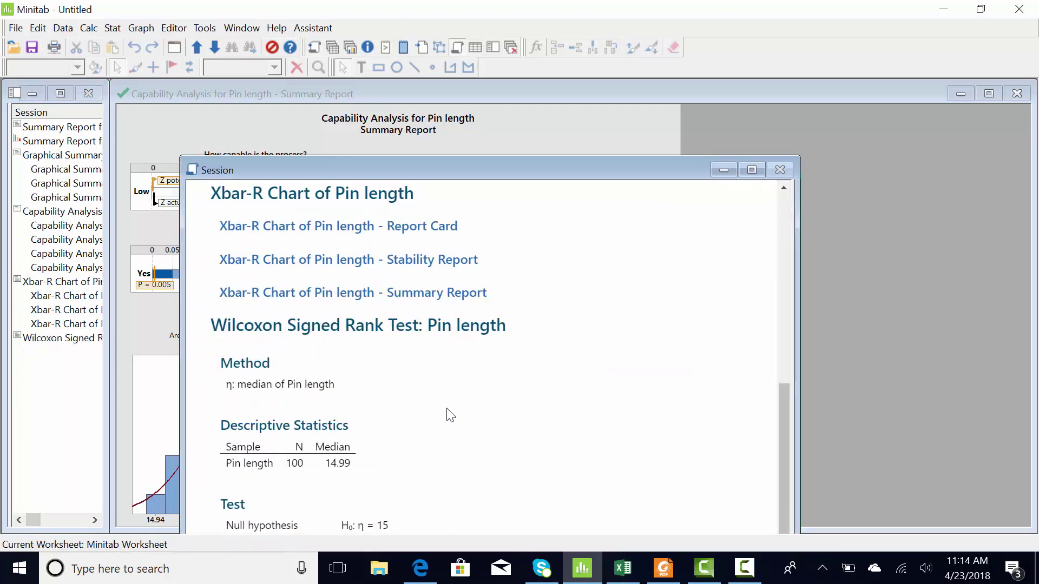
- Examine the Wilcoxon Signed Rank Test results at full size, and go back to the Capability Analysis Summary Report
left_click(752, 170)
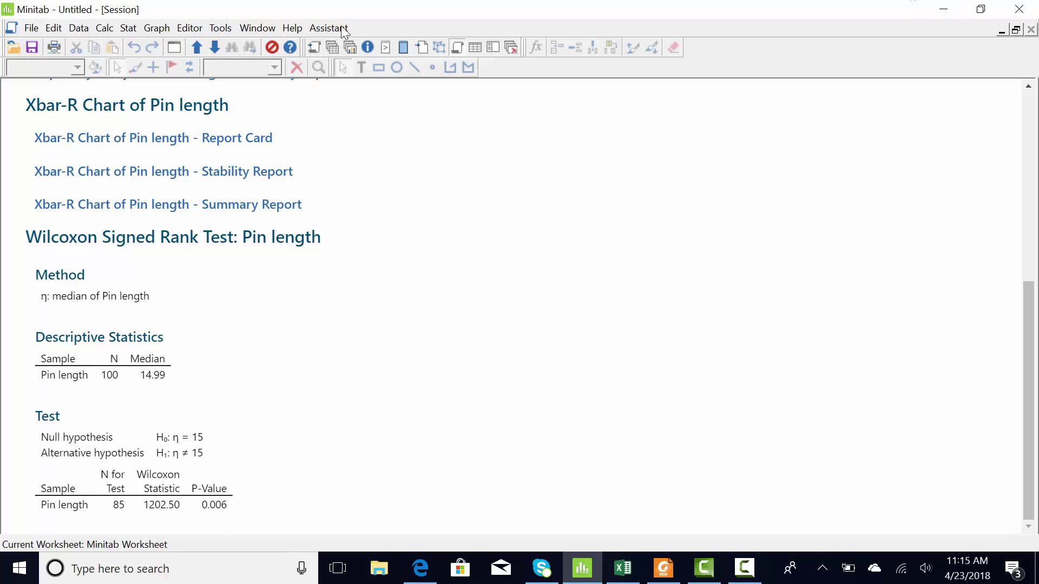
left_click(313, 48)
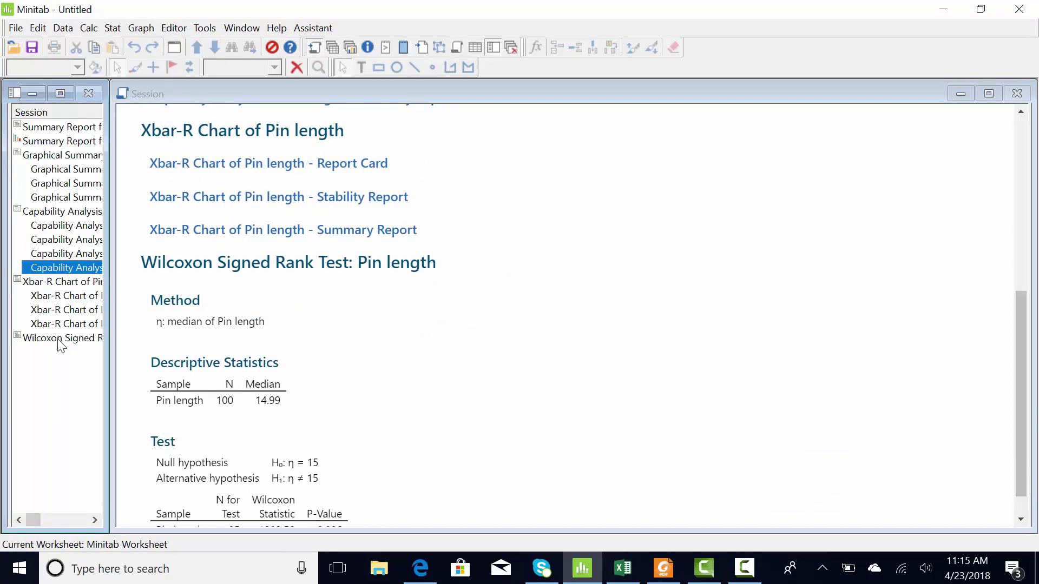
left_click(60, 271)
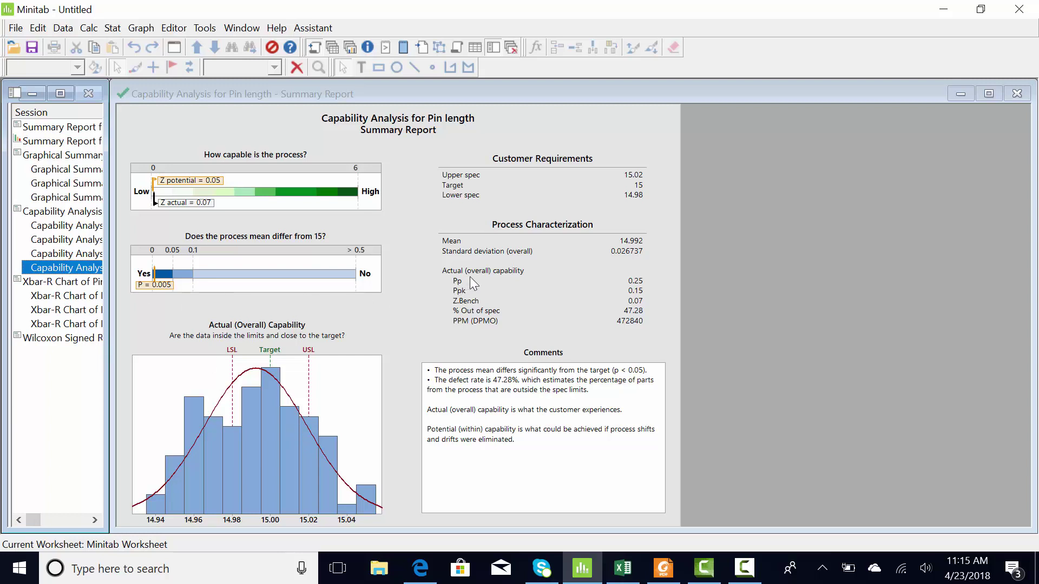
- Find the 70 percent rule workbook through Windows search, view its goal calculation in Excel, and return to Minitab
left_click(245, 570)
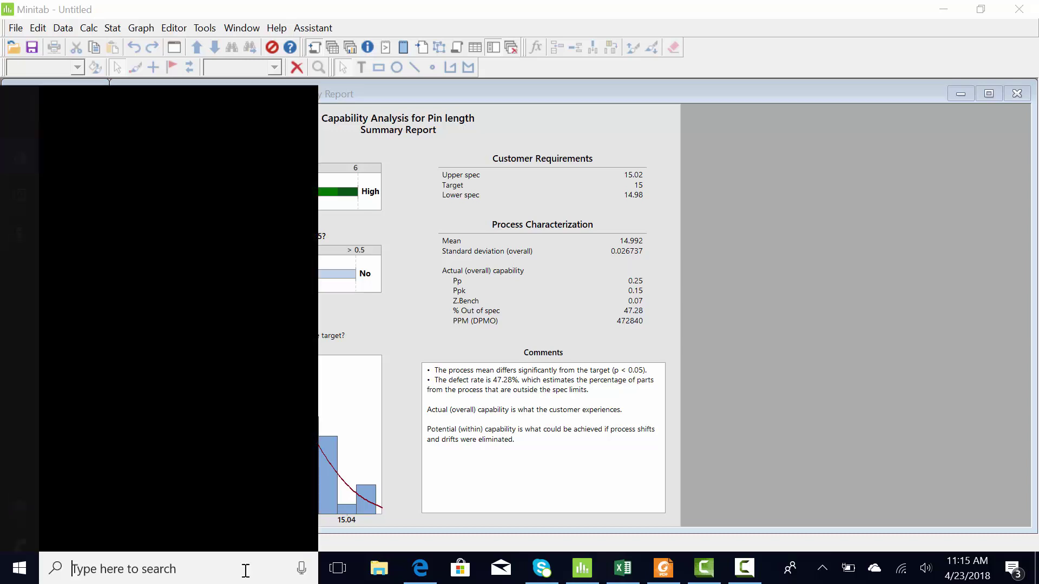
type("lee's ")
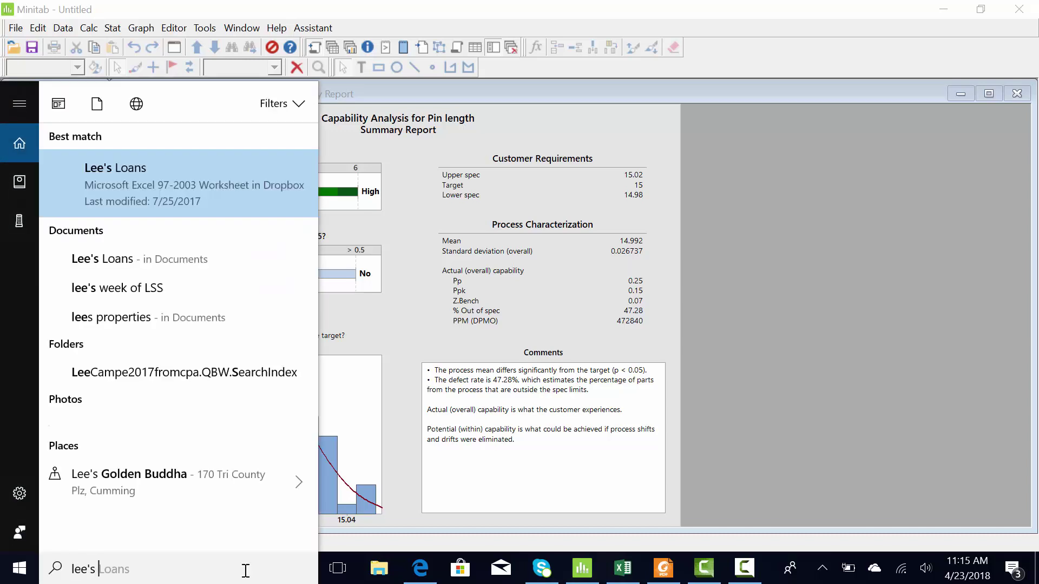
type("7")
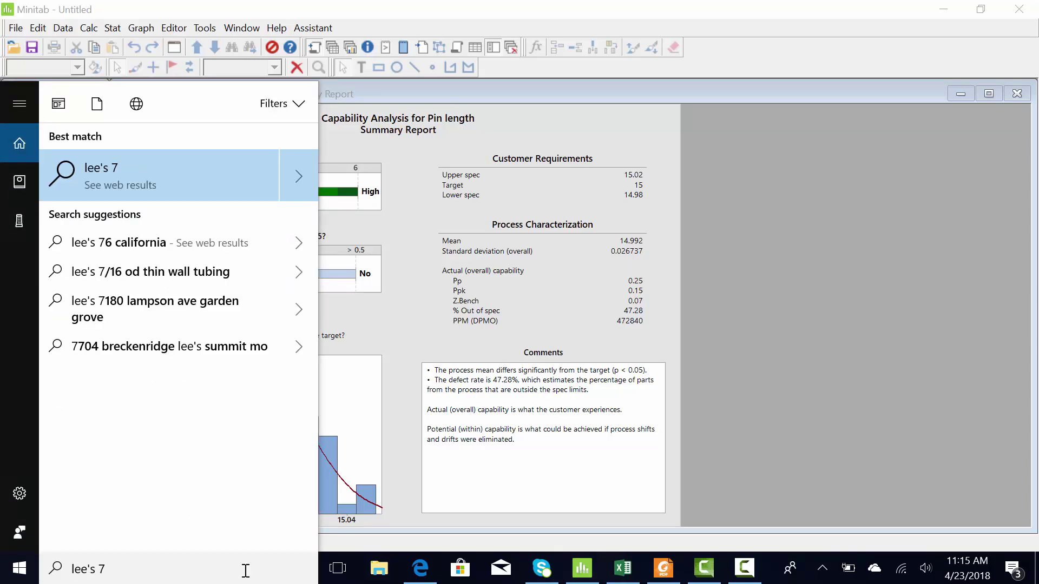
key("BackSpace")
key("BackSpace")
key("BackSpace")
key("BackSpace")
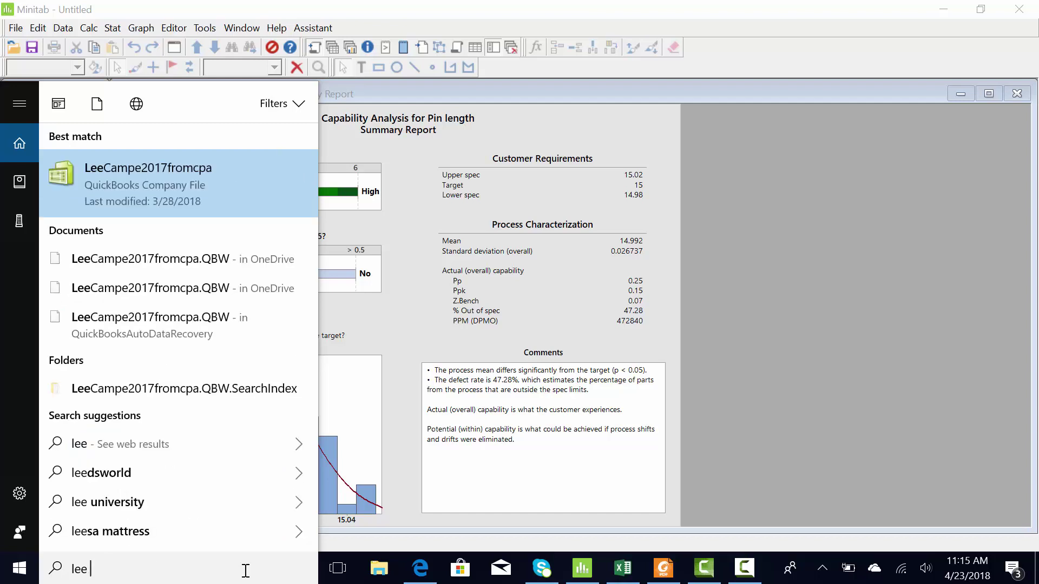
type("70")
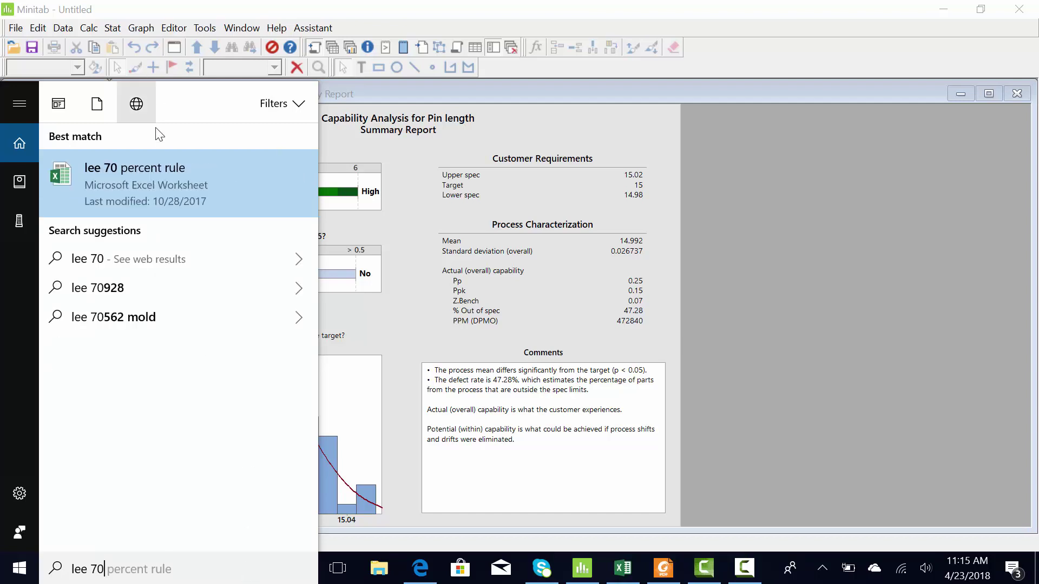
left_click(160, 189)
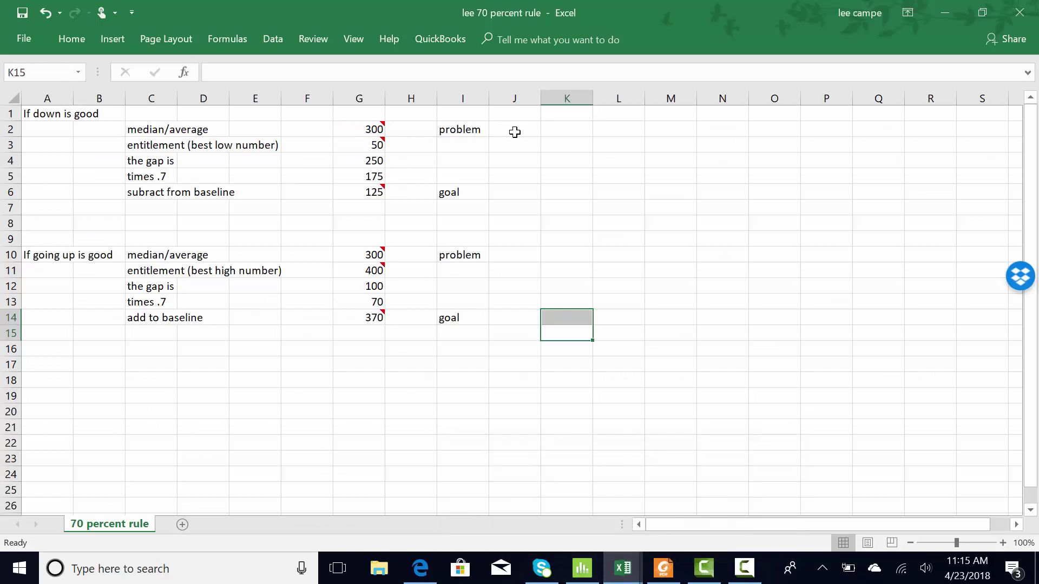
left_click(582, 569)
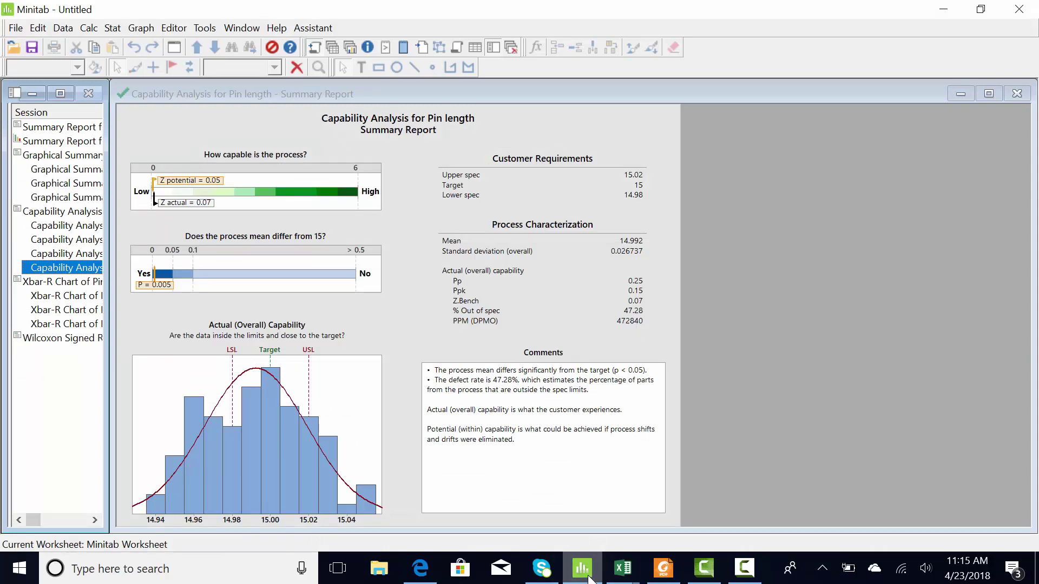
- Switch to Excel and, in the "If down is good" block, set the median/average to 473000 and the entitlement to 482
mouse_move(590, 576)
left_click(623, 568)
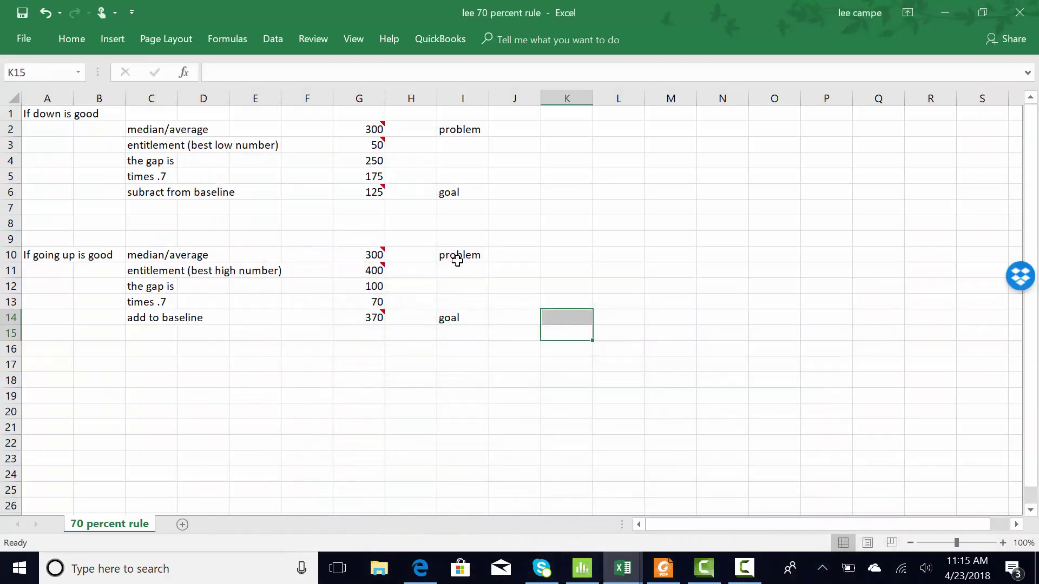
left_click(339, 130)
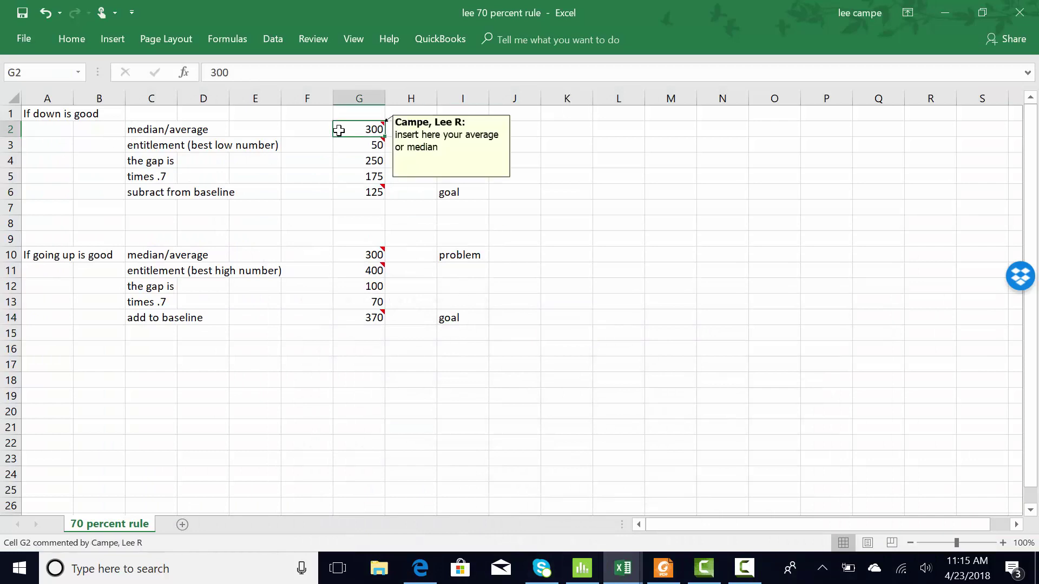
type("4")
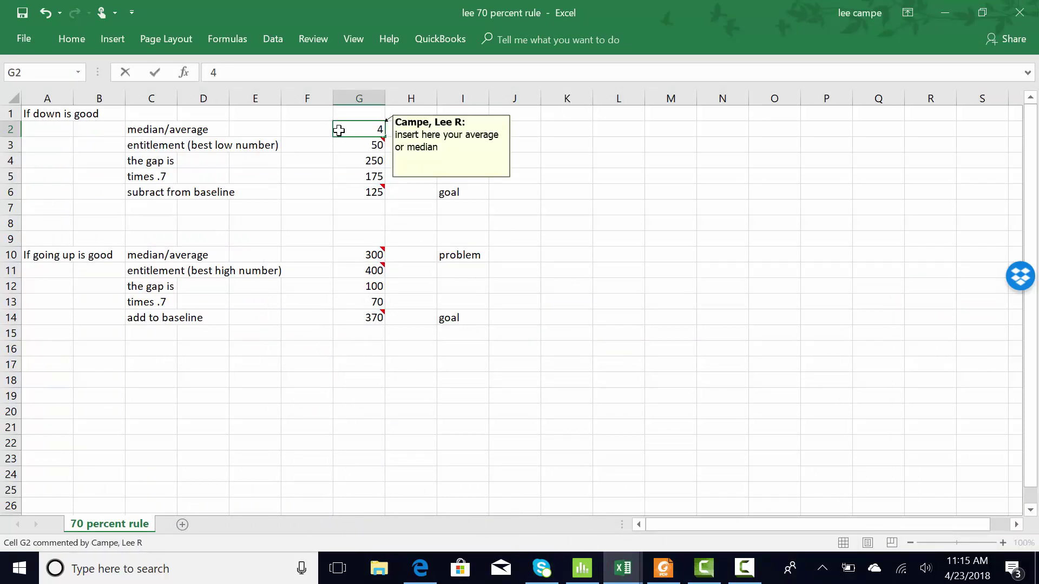
type("73000")
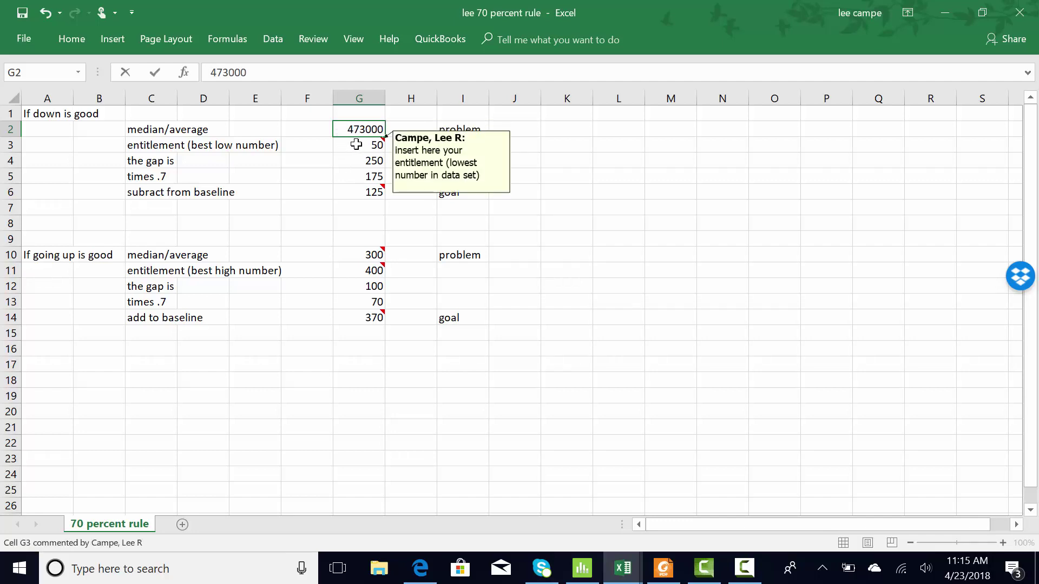
left_click(349, 145)
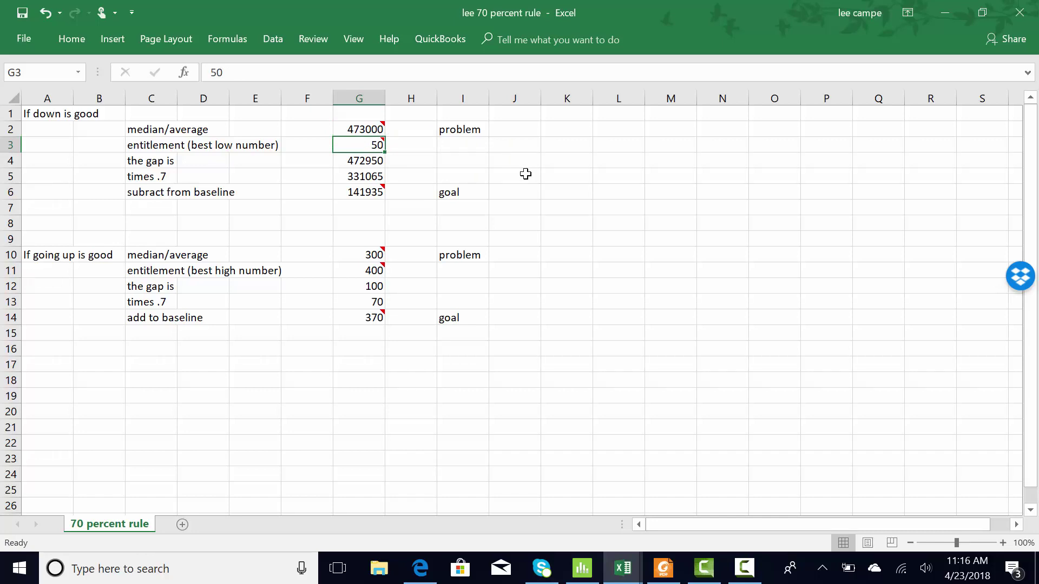
type("482")
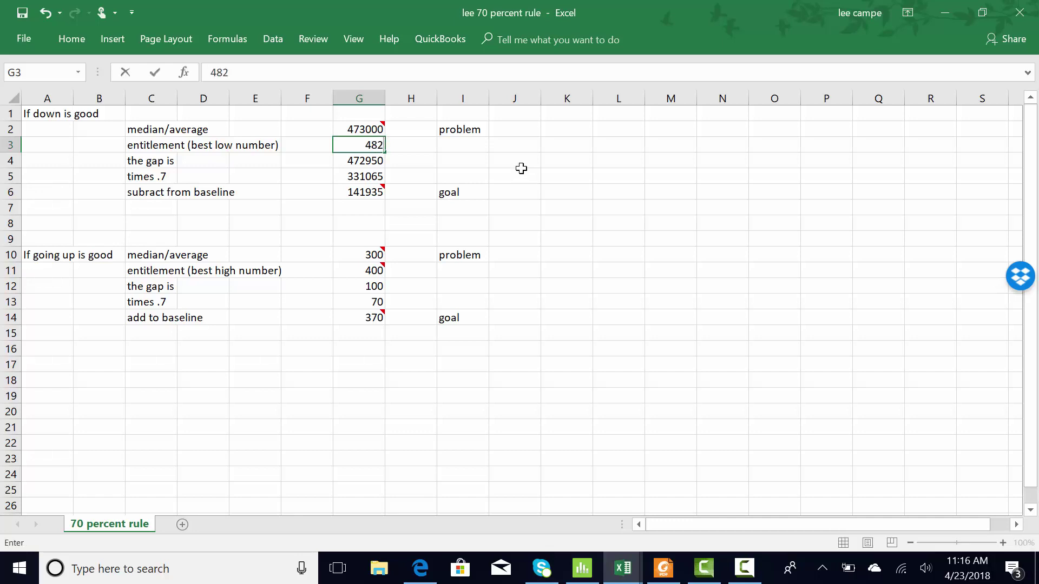
left_click(522, 170)
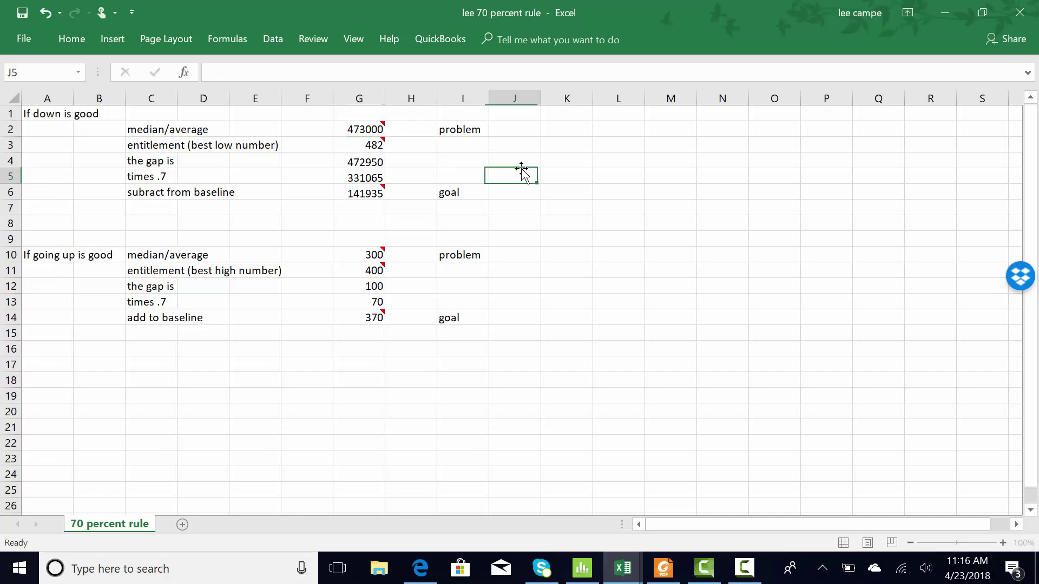
left_click(378, 195)
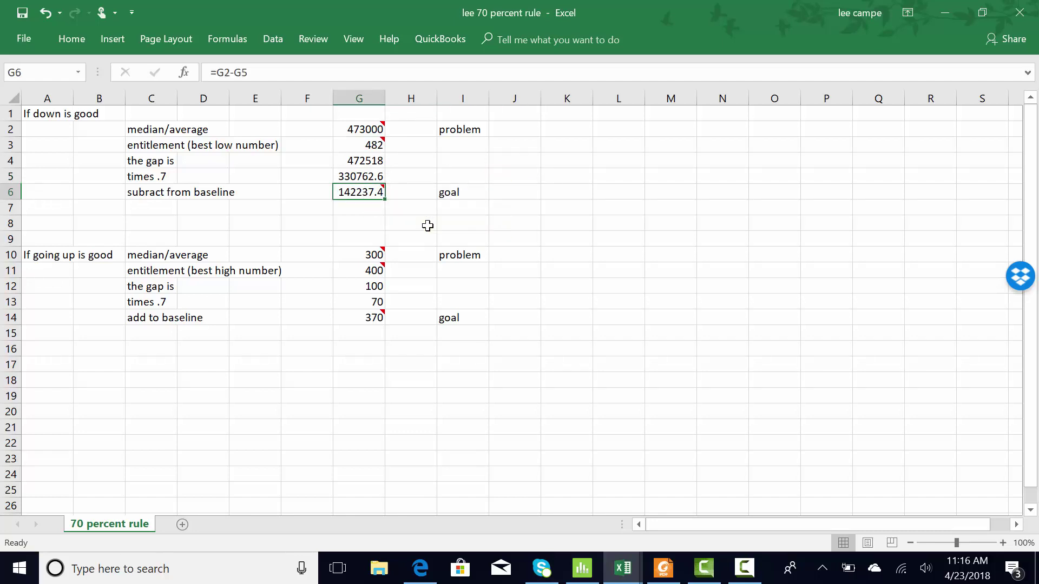
- Enter 1.57 as the median/average in the "If down is good" block
left_click(364, 131)
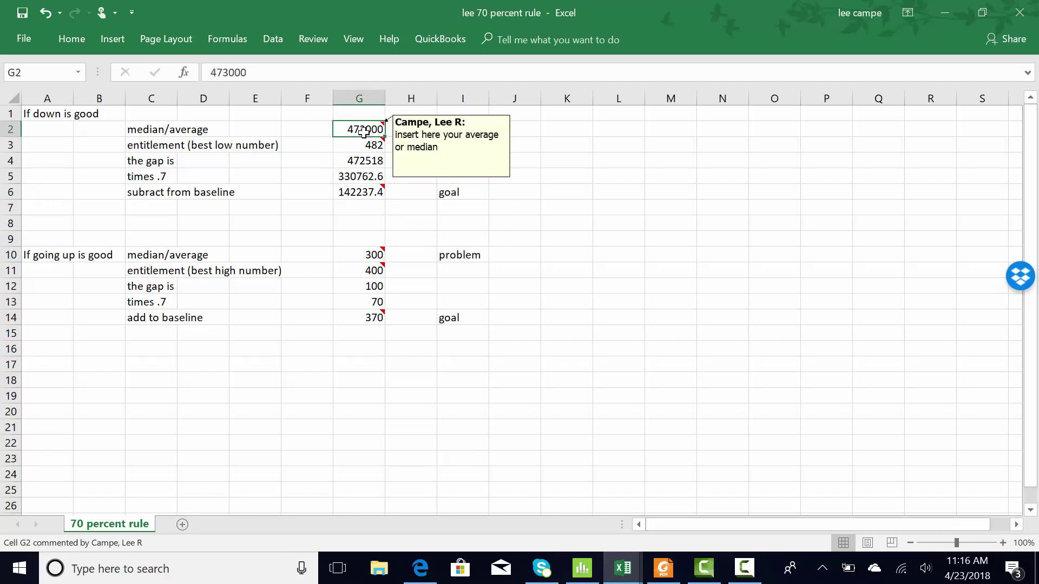
type("1")
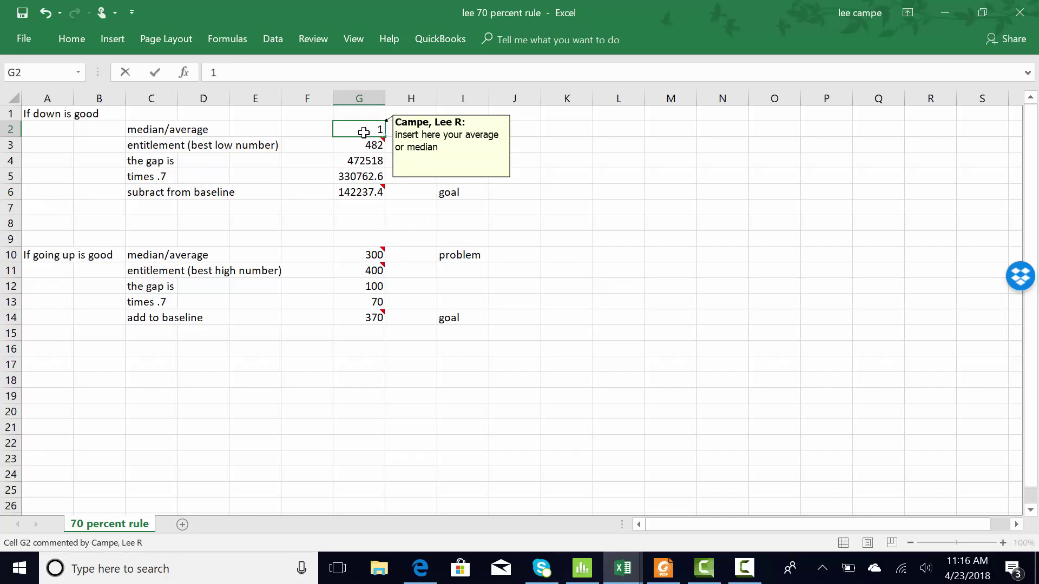
type(".57")
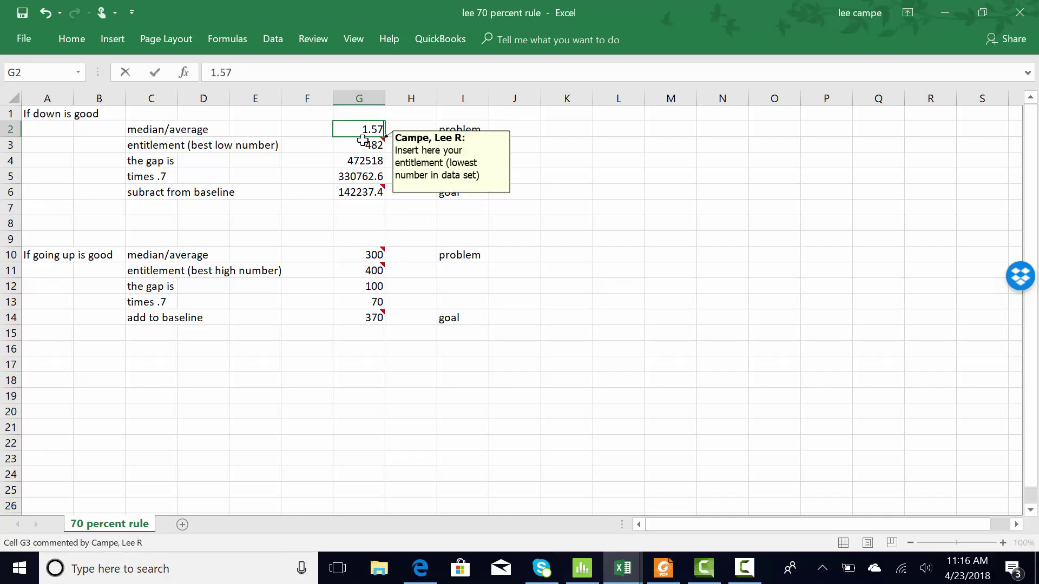
- In the "If going up is good" block, set the median/average to 1.57 and the entitlement to 4.8
left_click(358, 261)
type("1.")
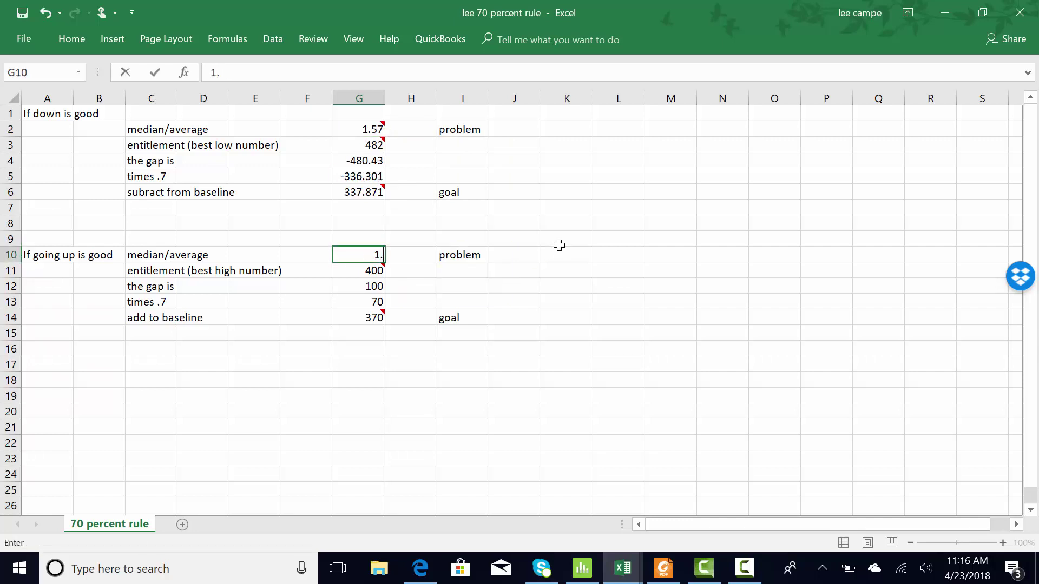
type("57")
left_click(367, 273)
type("4.")
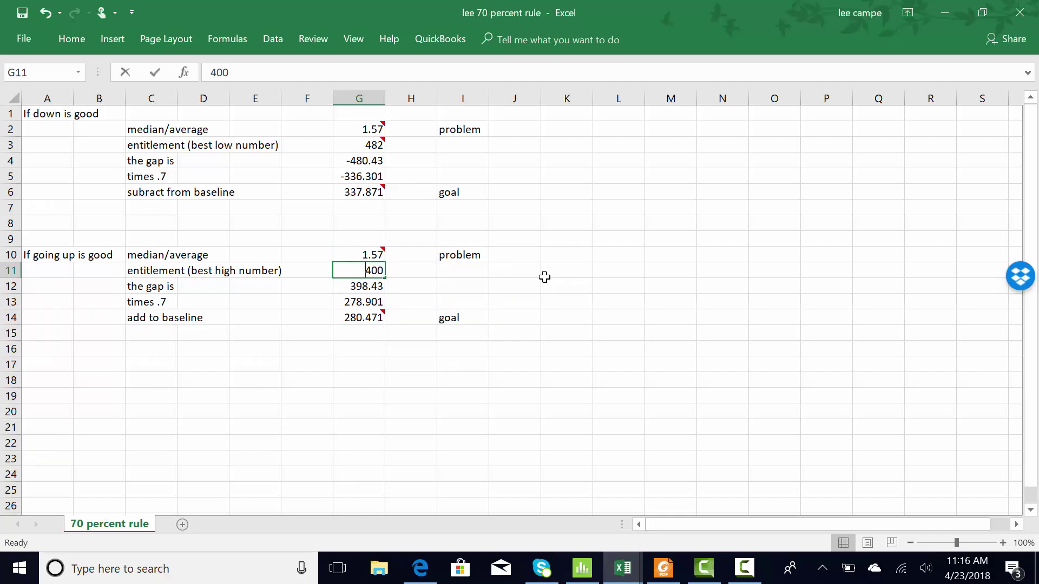
type("8")
left_click(544, 280)
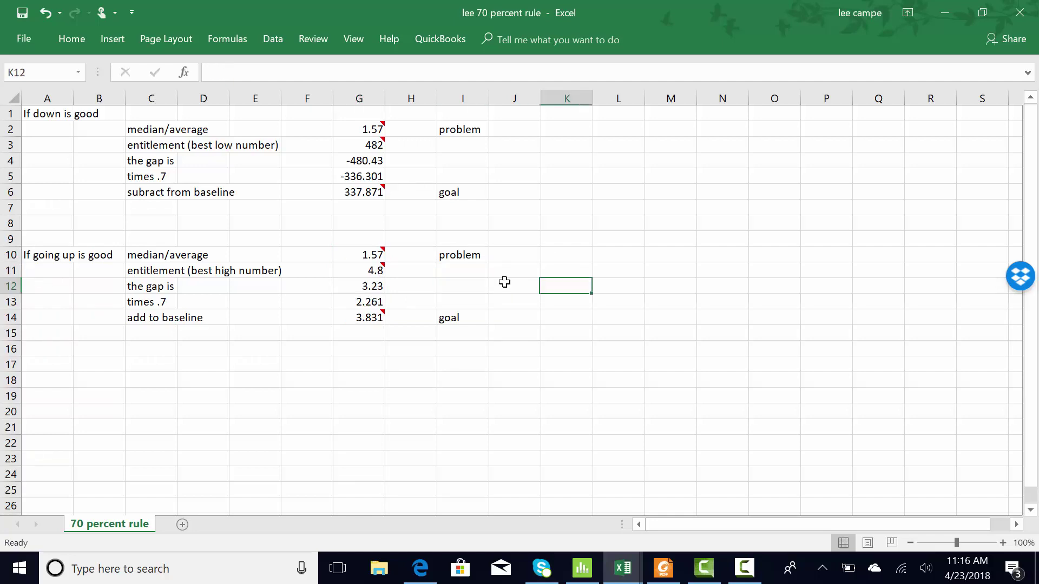
left_click(371, 322)
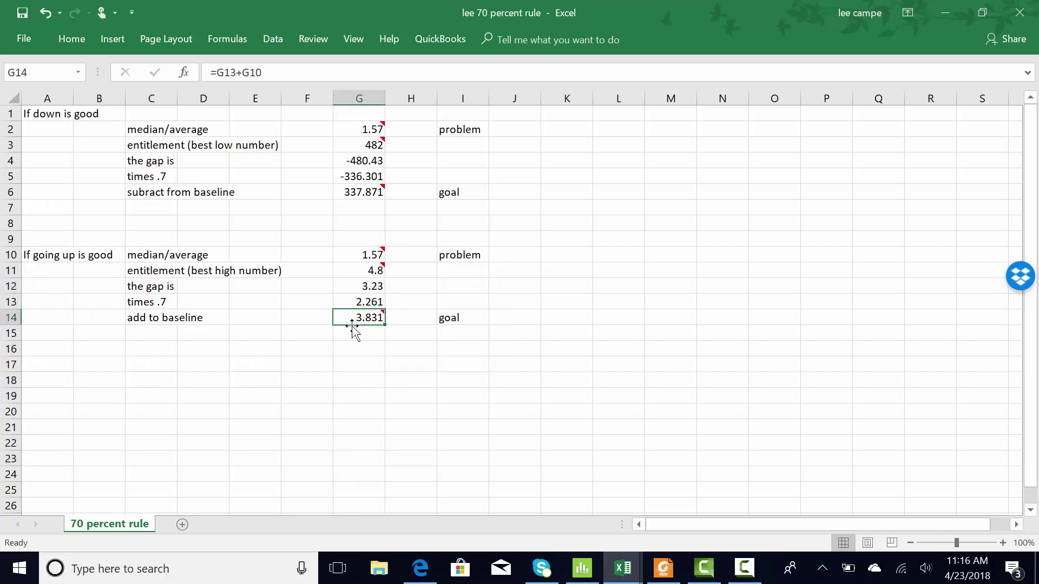
- Set the median/average in the "If down is good" block to 430000
left_click(348, 131)
type("43000")
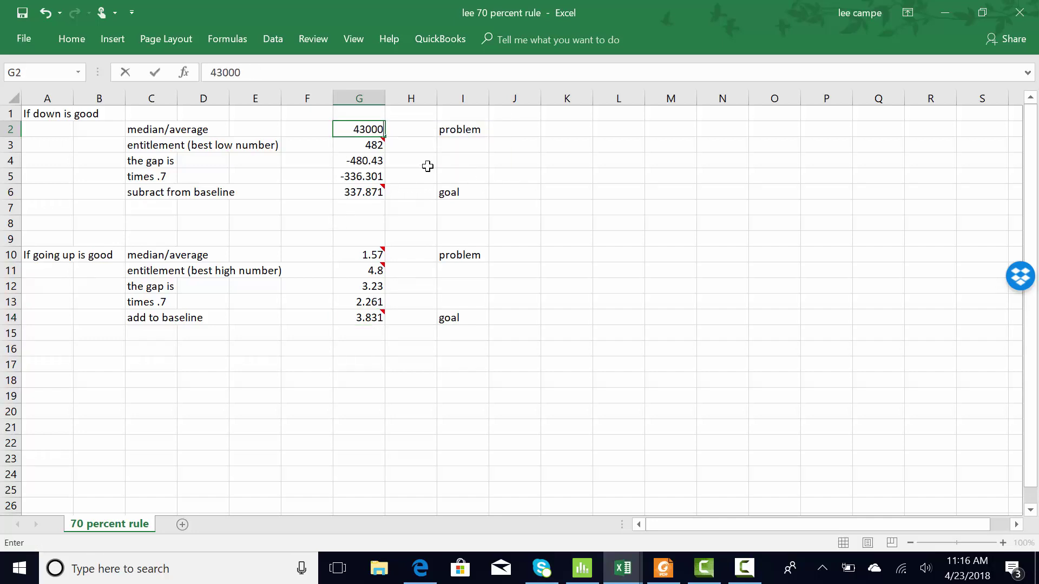
type("0")
left_click(541, 212)
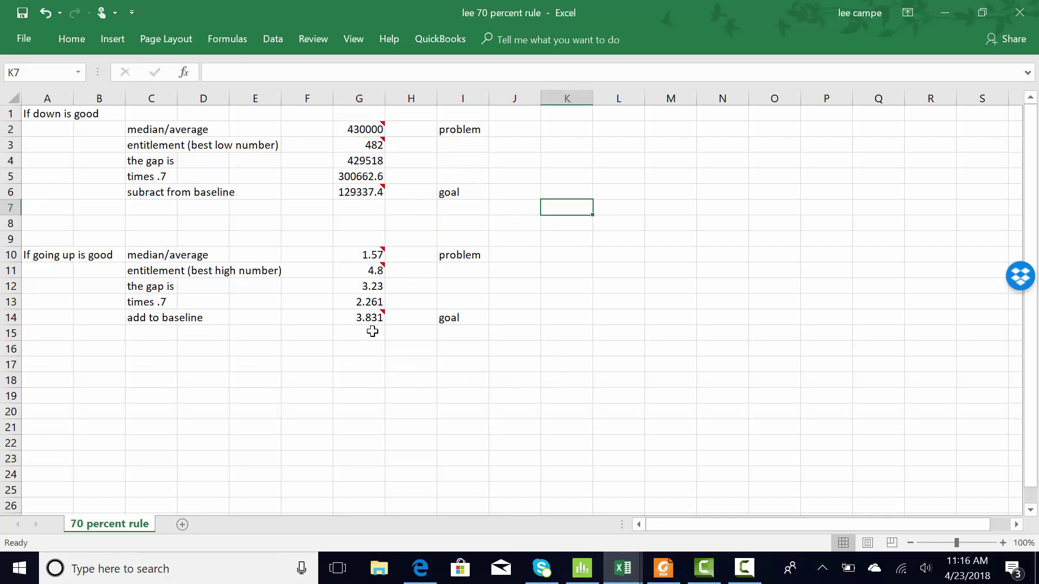
- Write the problem statement "Currently we are at 1.57 sigma" in cell J10, beside the going-up problem label
left_click(524, 253)
type("Current")
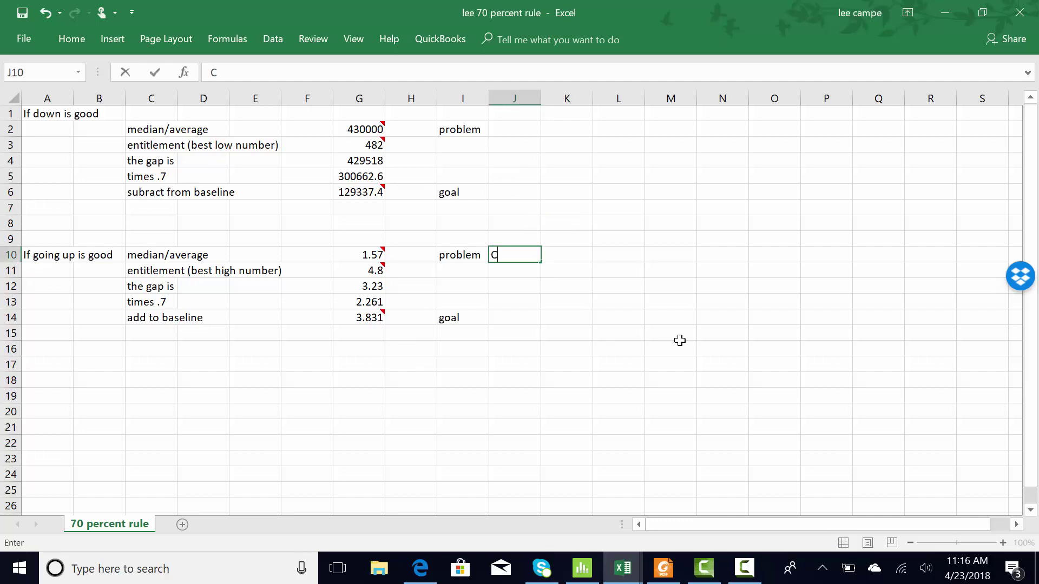
key("BackSpace")
type("tly we are at")
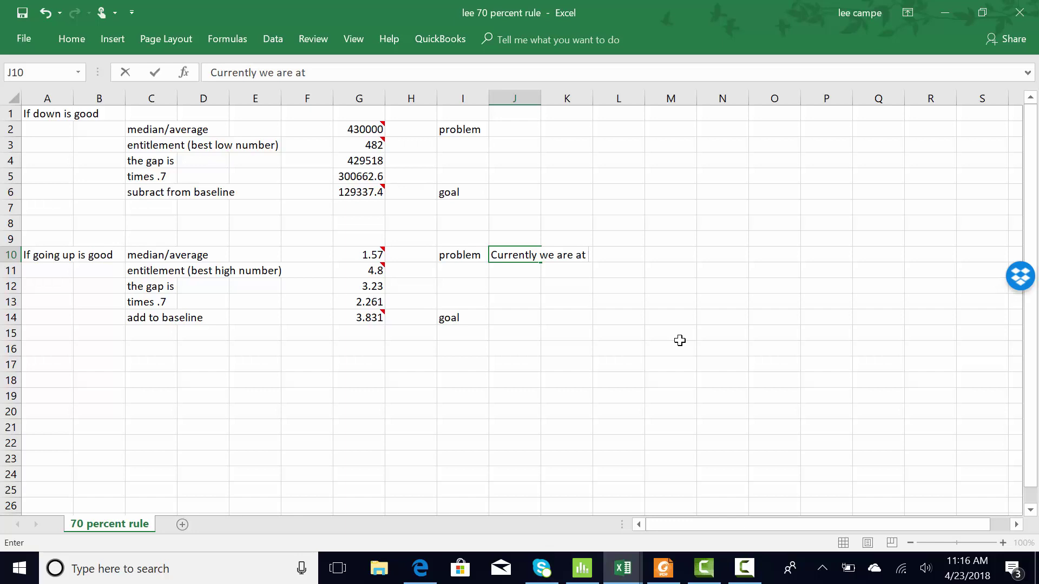
type(" 1.57 sigma")
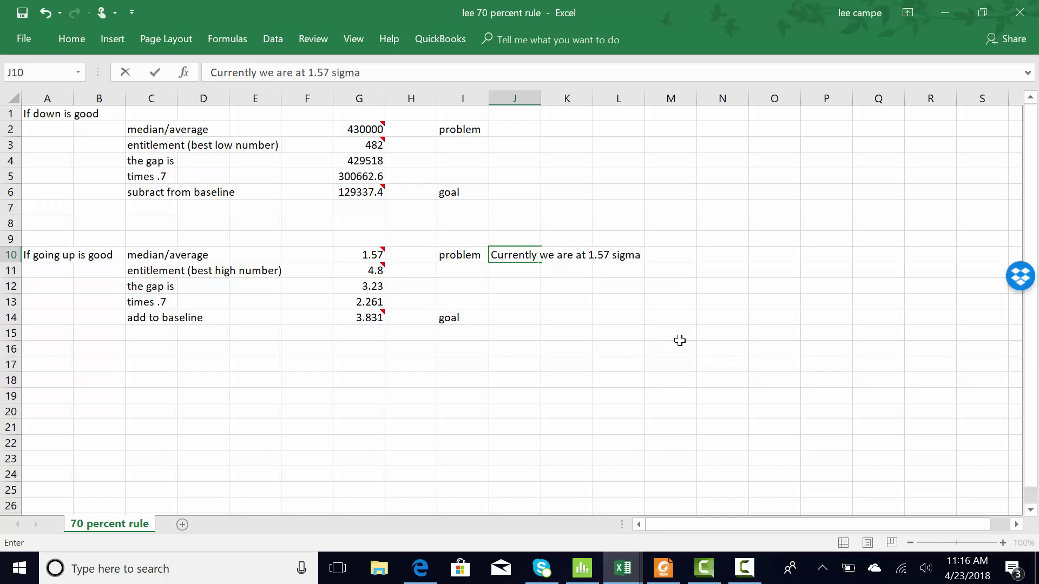
- Write the goal statement "Increase sigma to 3,831" in cell J14, beside the going-up goal label
left_click(527, 306)
left_click(527, 319)
type("In")
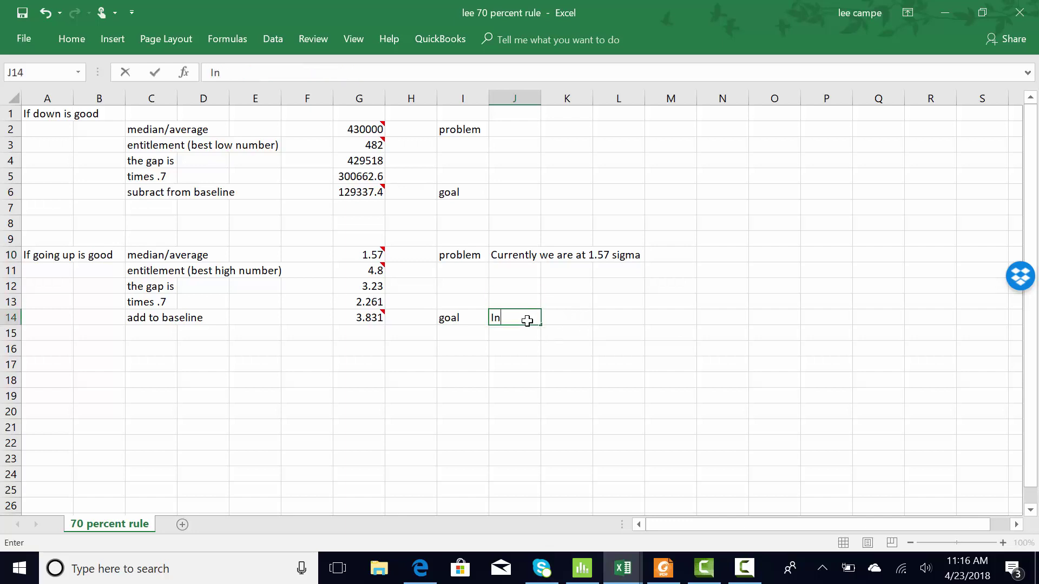
type("crease sigma to 3,")
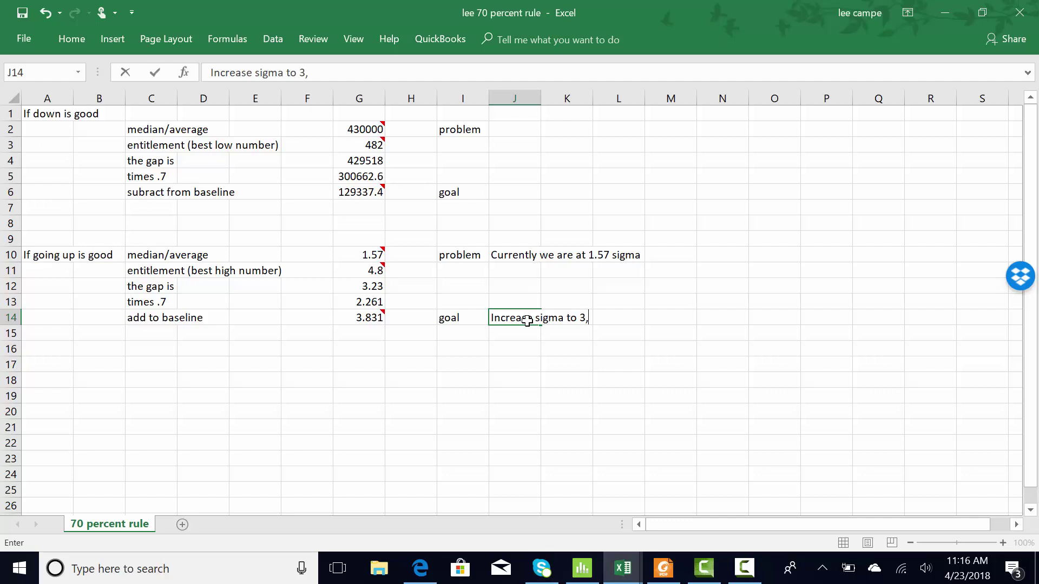
type("831")
- Check the defect rate in Minitab's capability report, and set the "If down is good" median/average in Excel to 473000
left_click(585, 570)
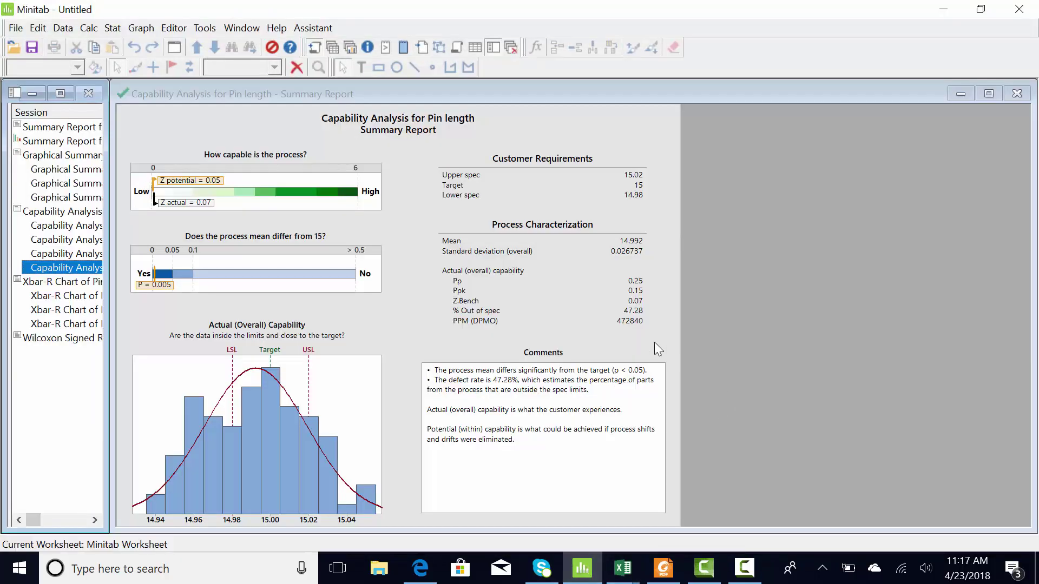
left_click(585, 579)
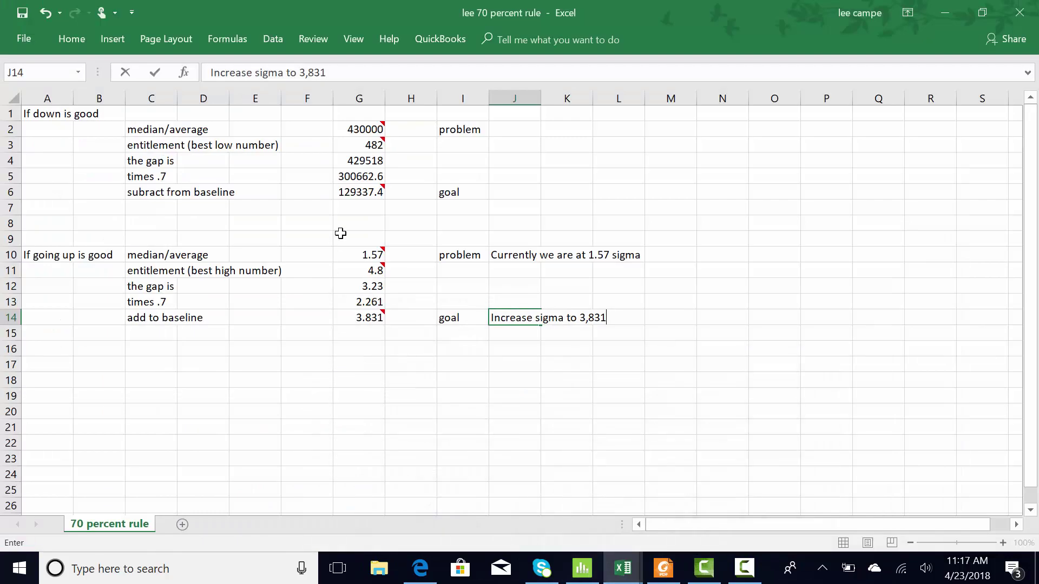
left_click(346, 129)
type("4")
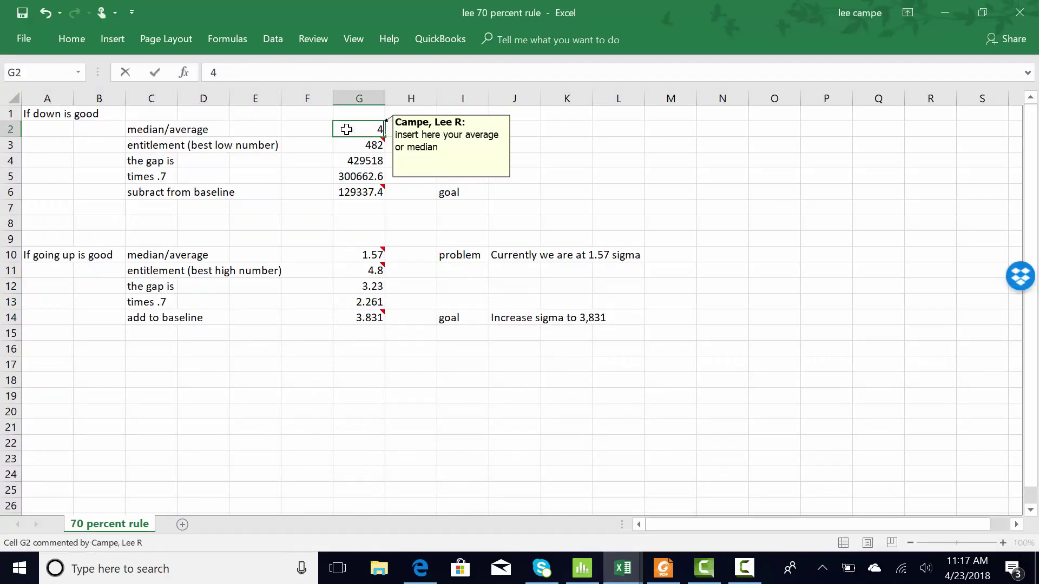
type("73000")
left_click(357, 146)
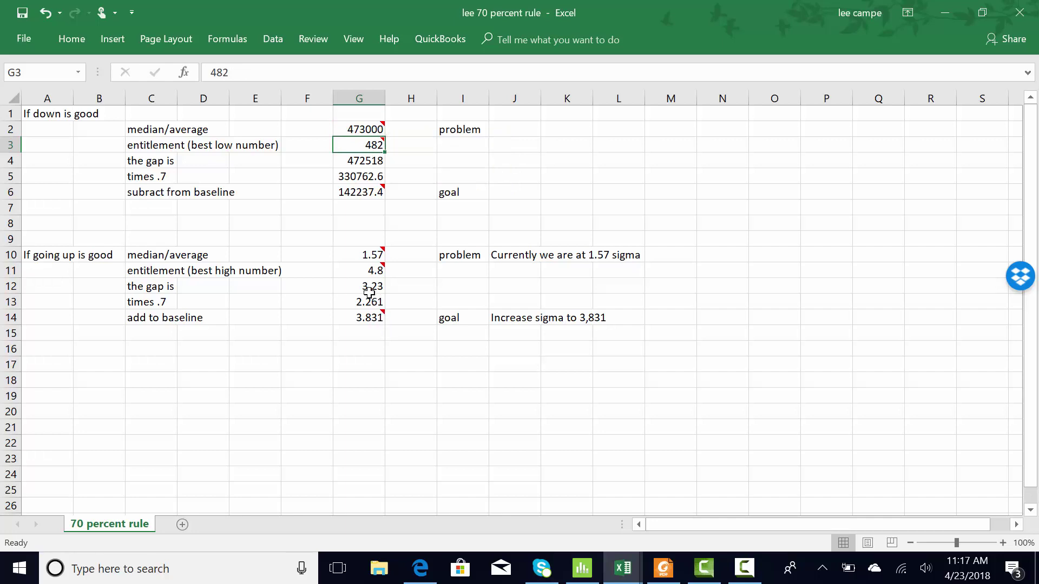
left_click(369, 276)
left_click(366, 145)
- Write the problem statement "currently we produce 473000 defects per million" in cell J2
left_click(509, 130)
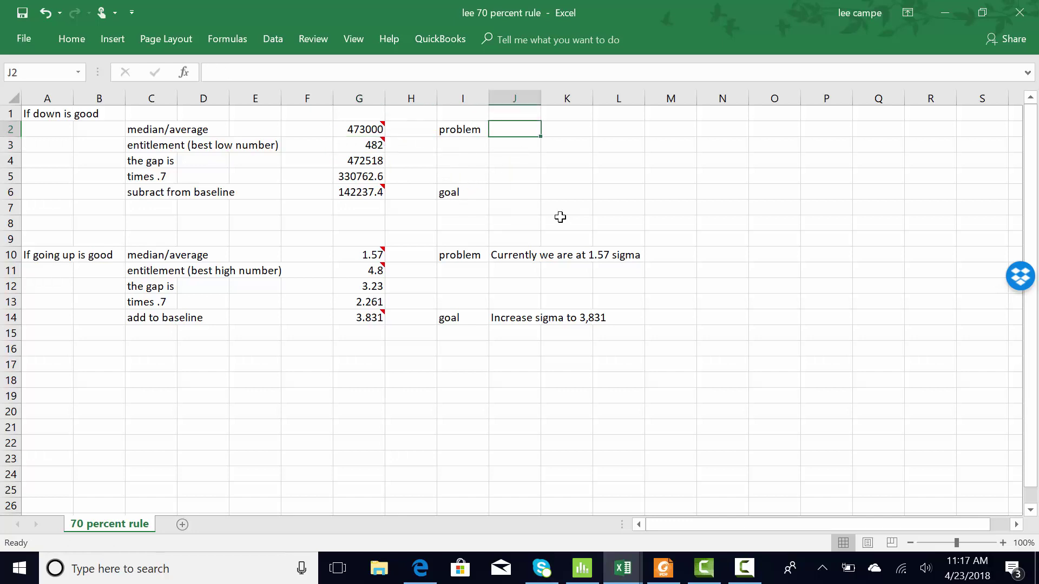
type("current")
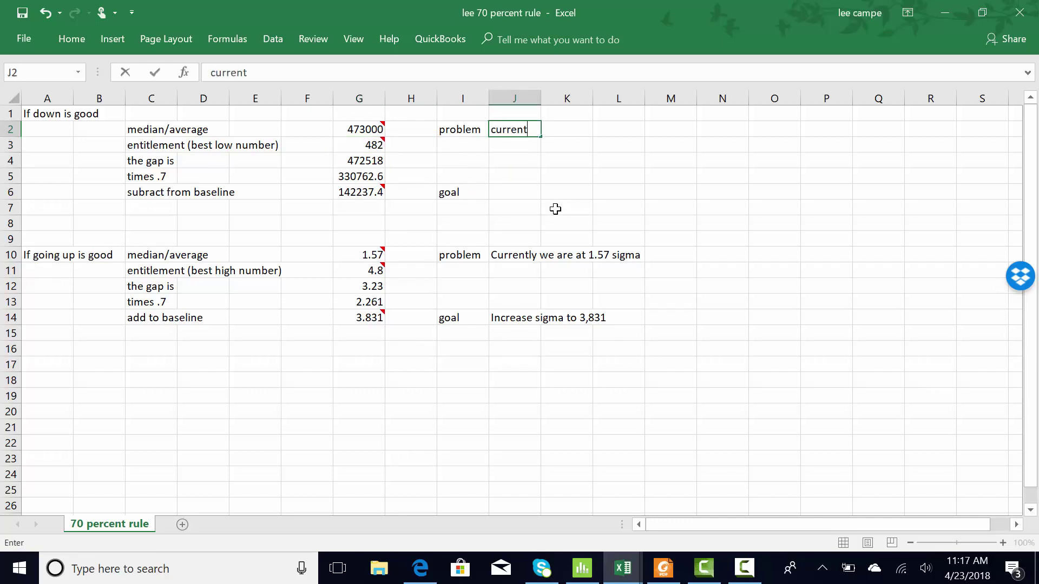
type("ly we produce")
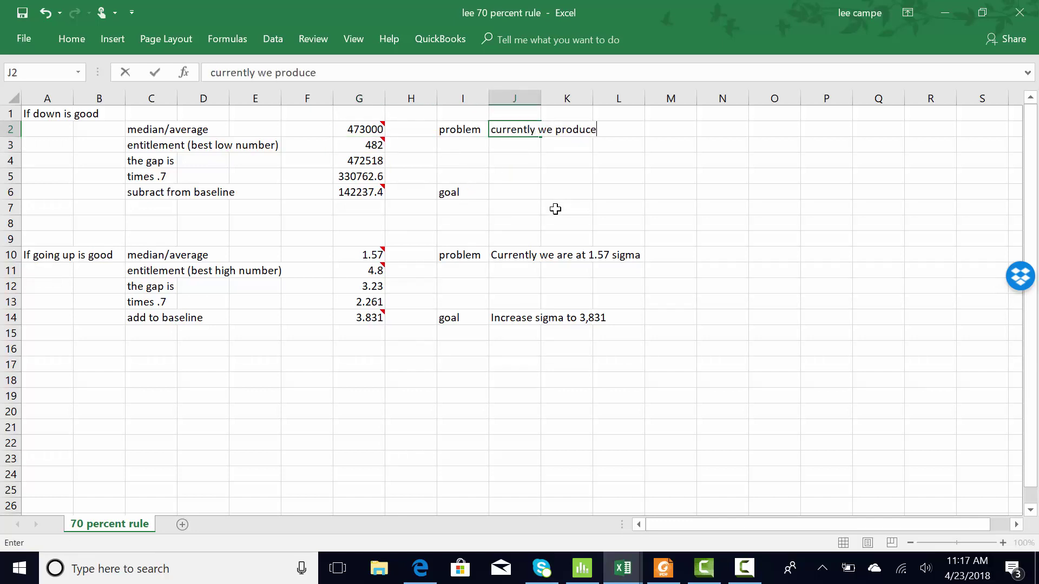
type(" 473000 defects")
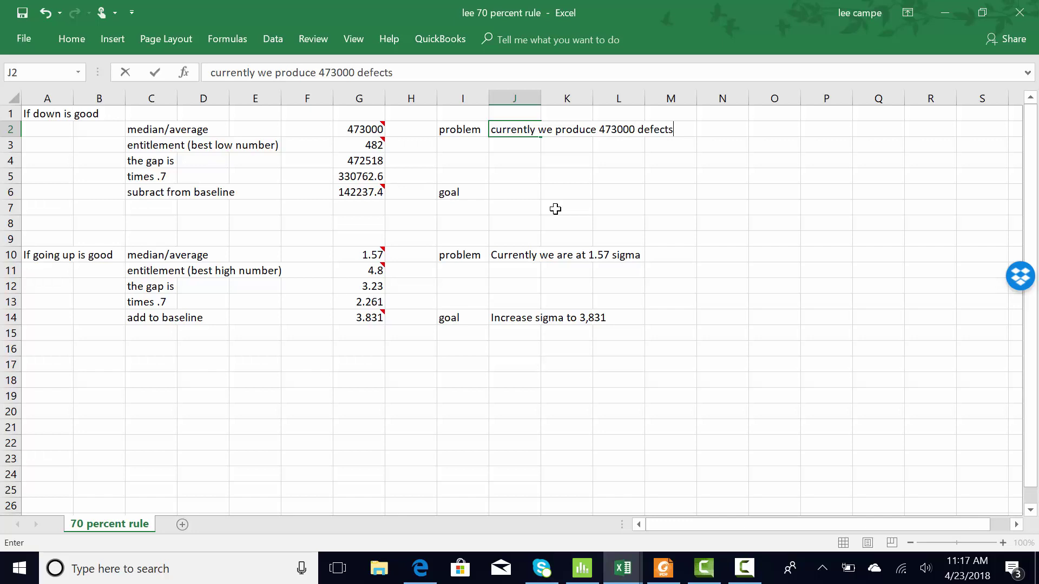
type(" per millin")
key("BackSpace")
type("on")
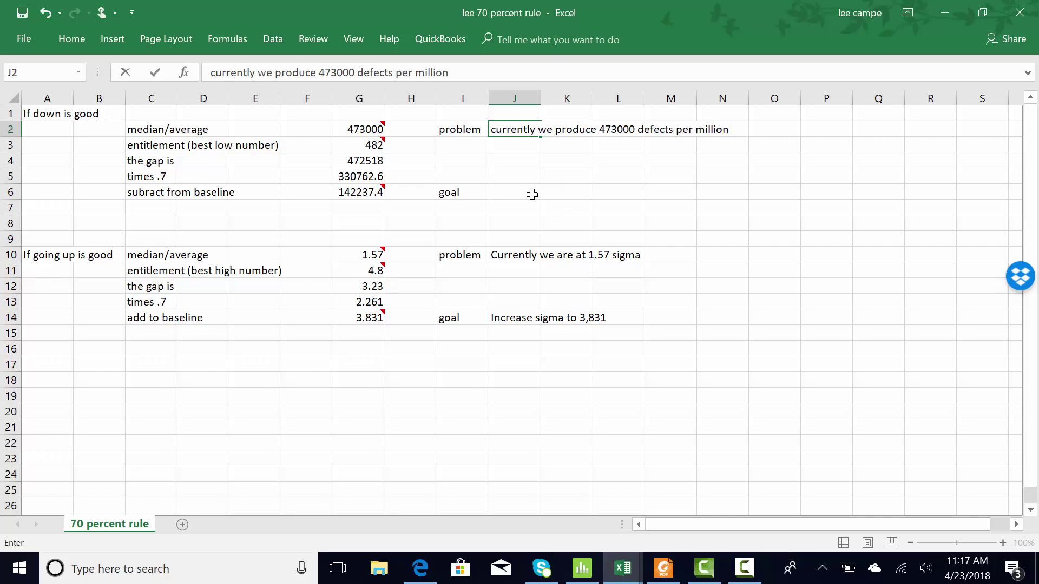
- Write the goal statement "reduce to 142000" in cell J6, beside the down-is-good goal label
left_click(530, 195)
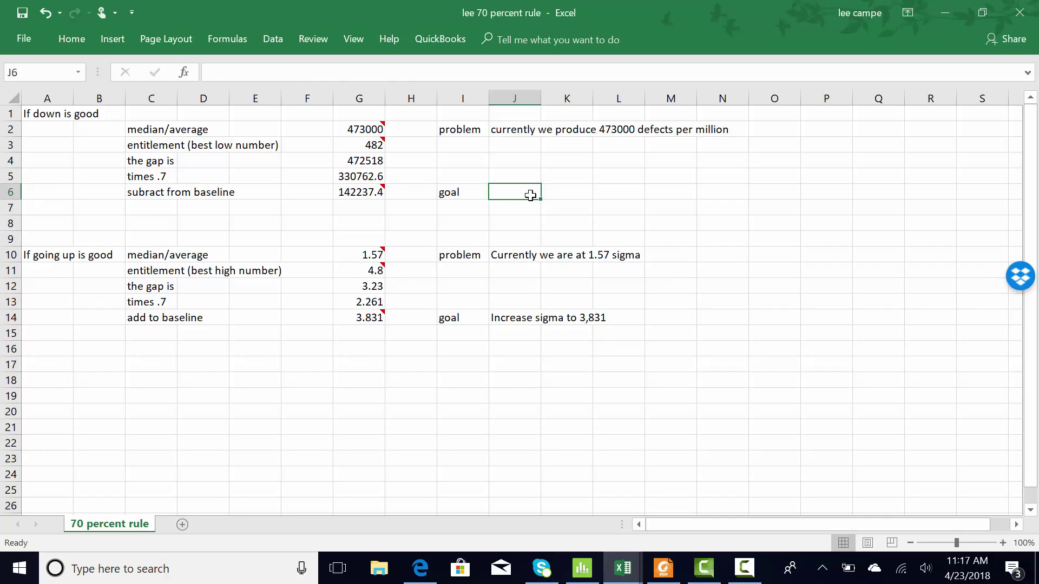
type("reduc")
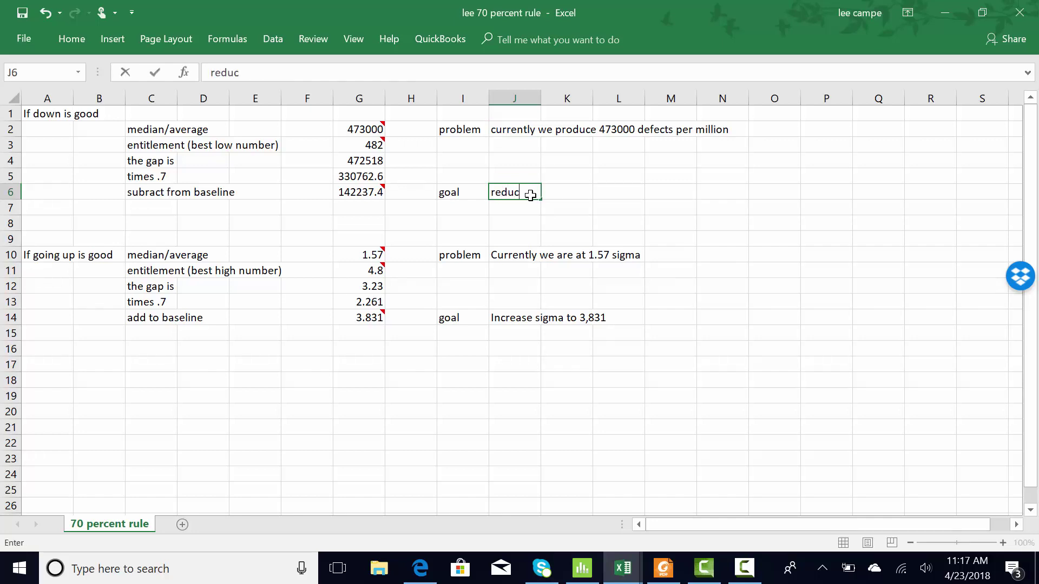
type("e to 142000")
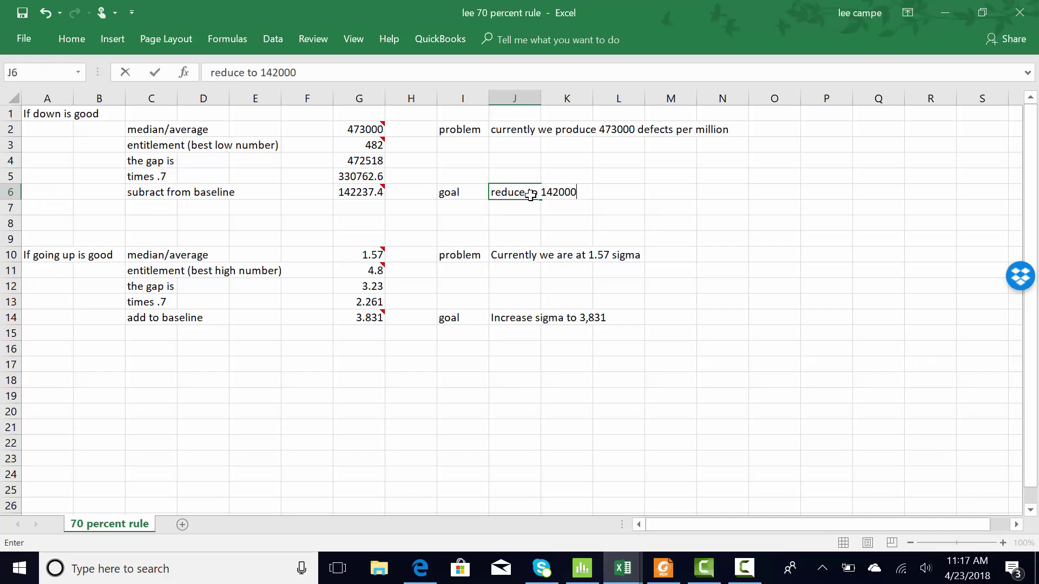
left_click(498, 441)
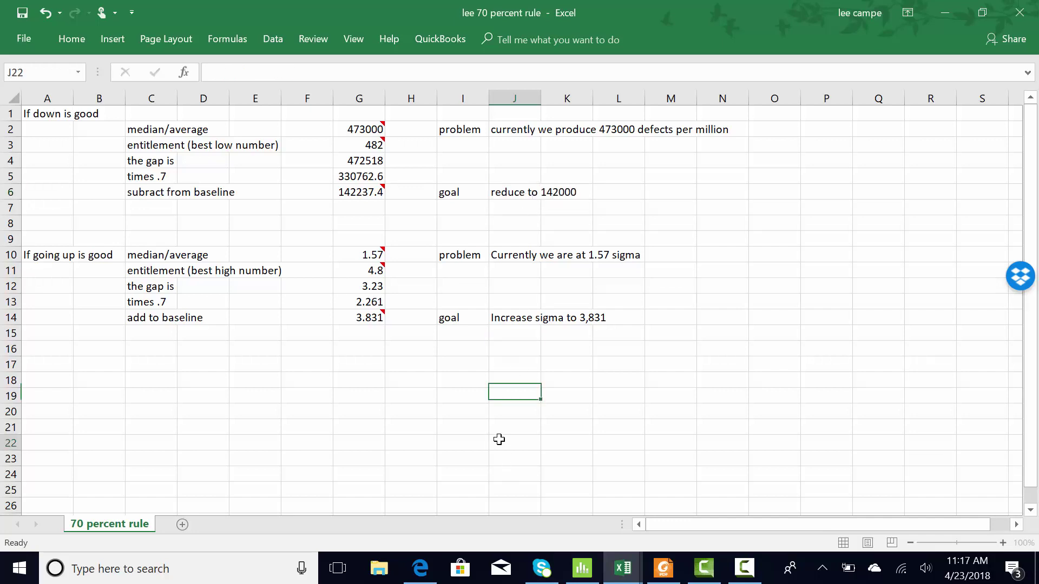
- Switch to Minitab to view the Graphical Summary report of Pin length, and bring up the Measure Phase roadmap in Foxit Reader
left_click(583, 574)
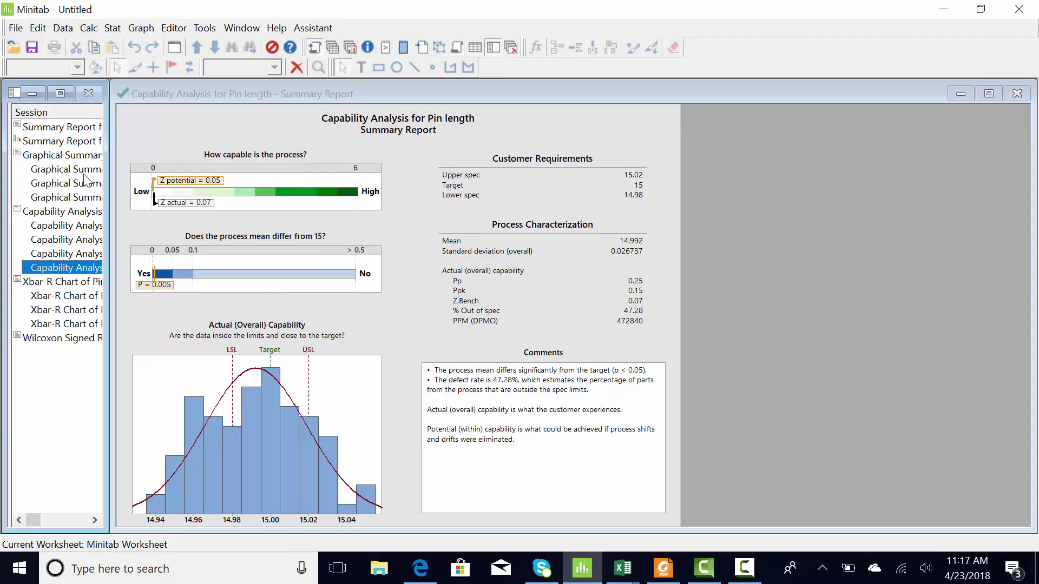
left_click(39, 341)
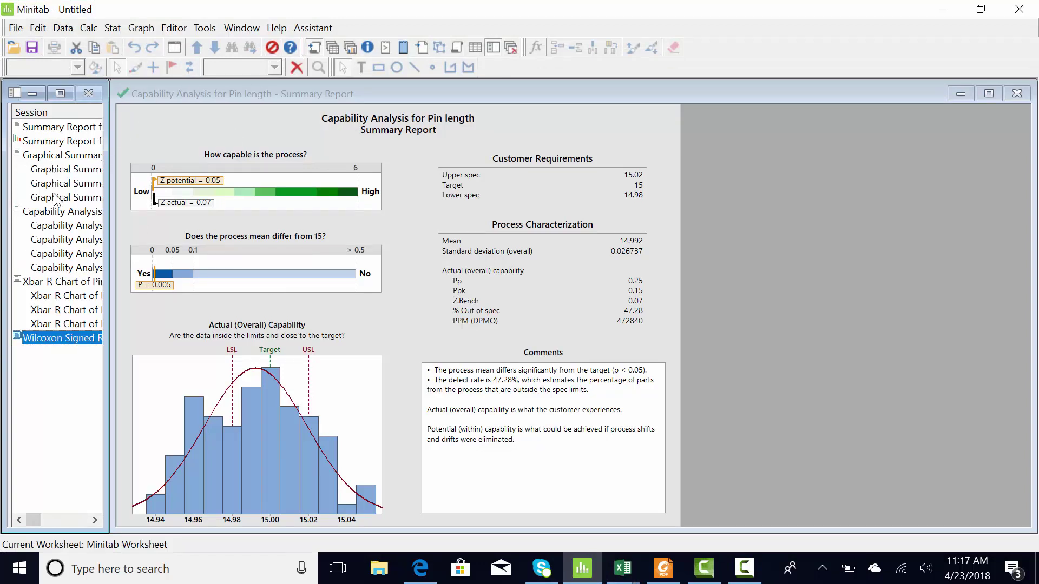
left_click(54, 196)
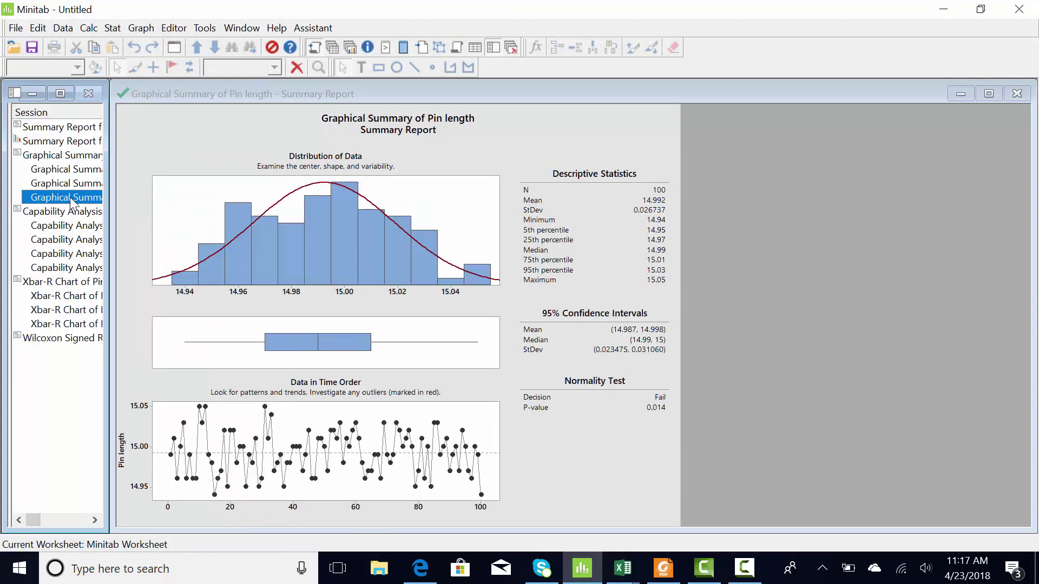
left_click(659, 573)
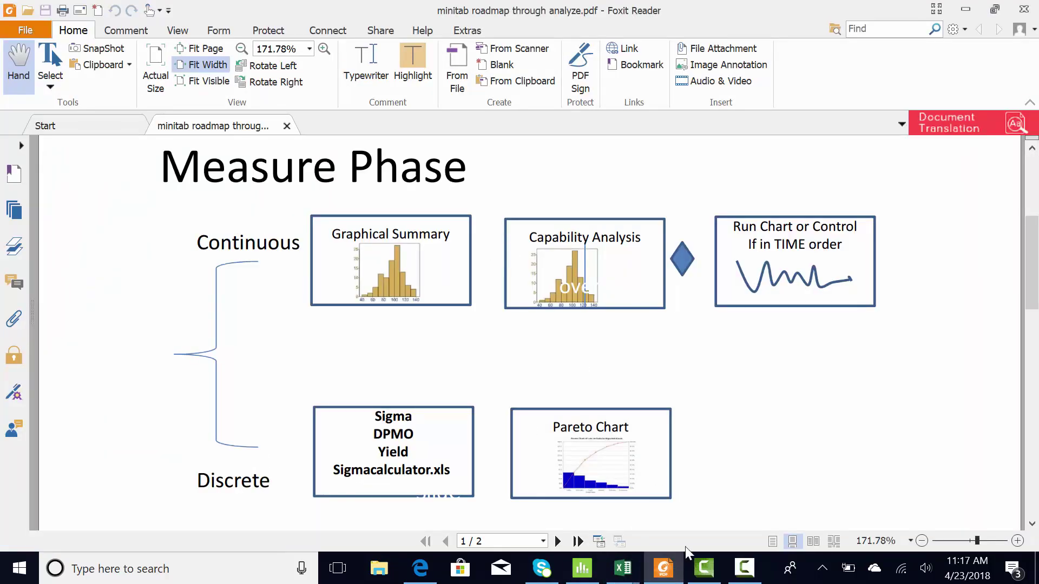
left_click(745, 568)
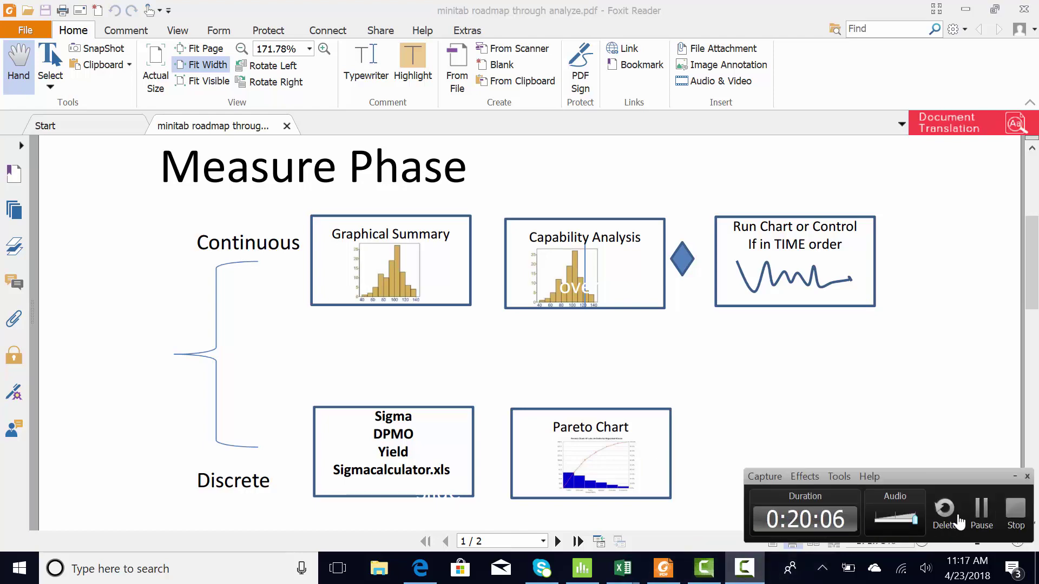